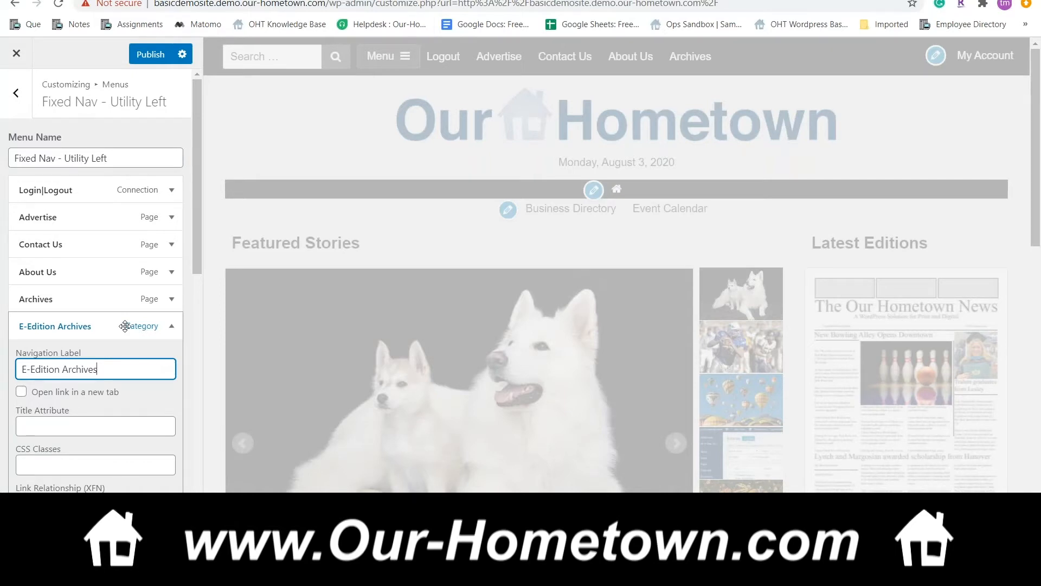
Nest the E-Edition Archives item under Archives in the Fixed Nav - Utility Left menu and check the dropdown in the preview.
{"action": "left_click", "coordinate": [125, 326]}
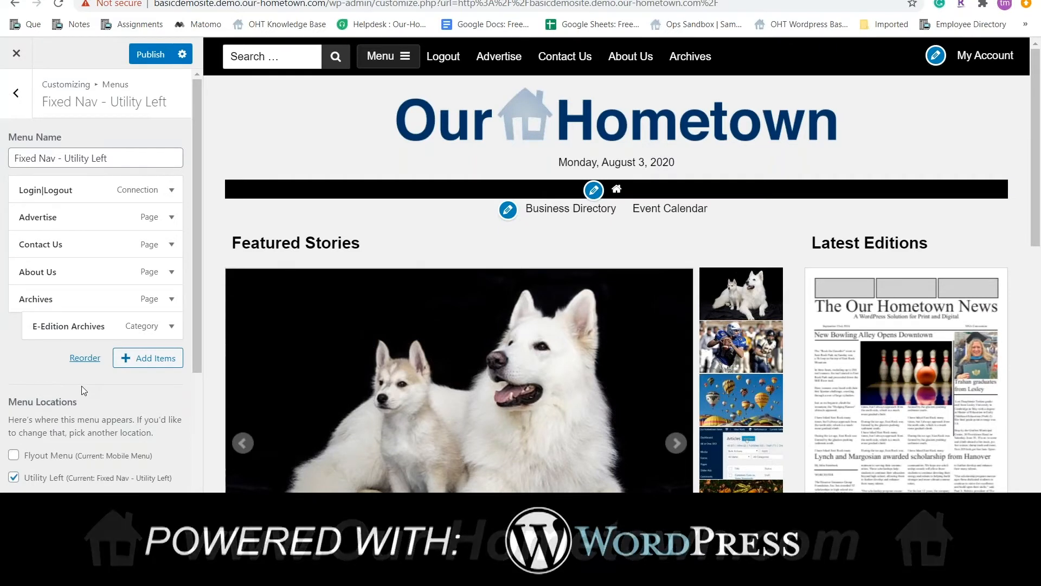
{"action": "mouse_move", "coordinate": [690, 83]}
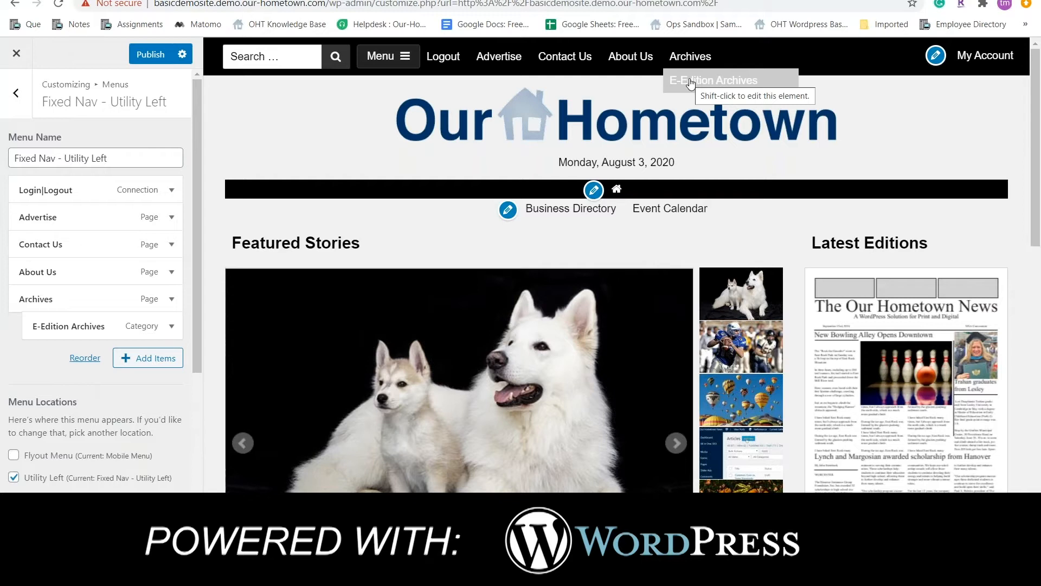
Leave the menu settings and set the Top Menu Background Color in Site Colors to the preset blue, #1e73be.
{"action": "left_click", "coordinate": [17, 97]}
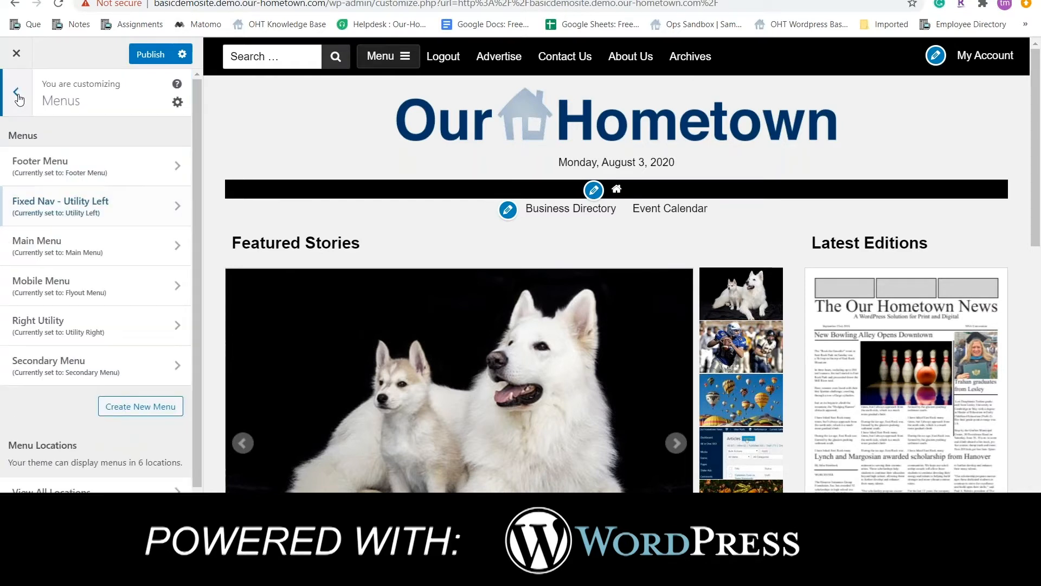
{"action": "left_click", "coordinate": [18, 93]}
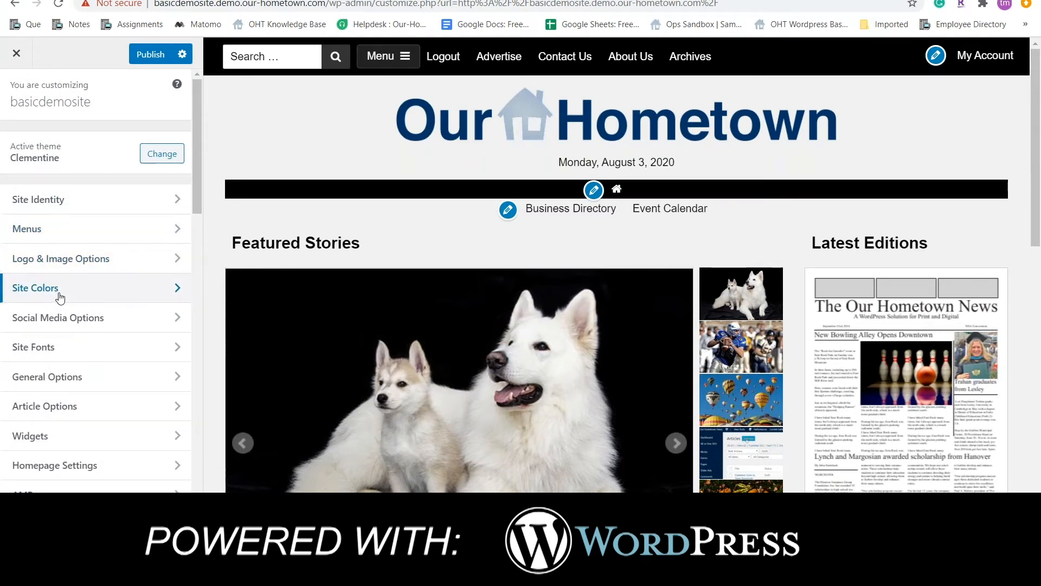
{"action": "left_click", "coordinate": [60, 297]}
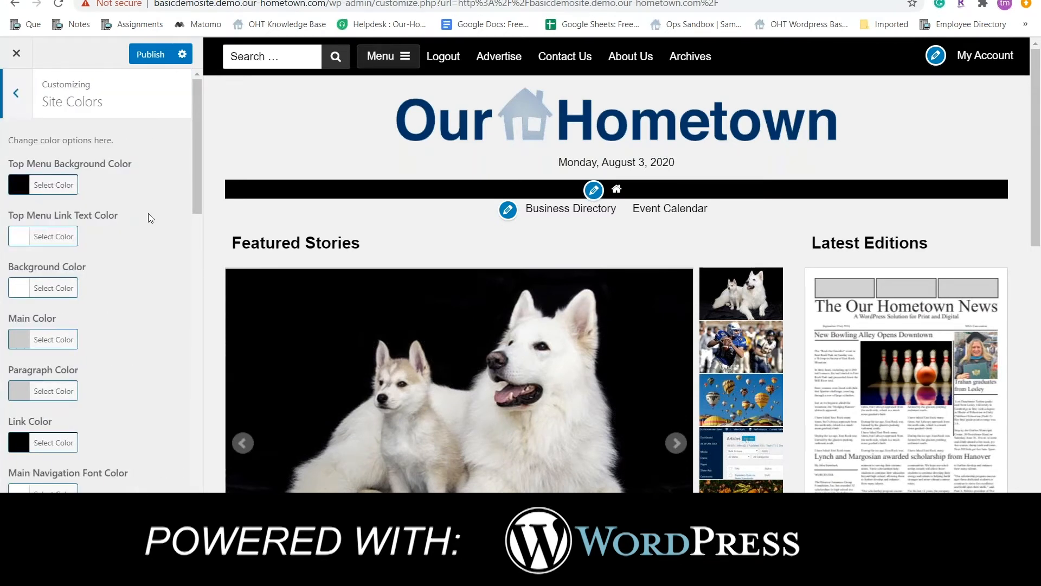
{"action": "mouse_move", "coordinate": [696, 61]}
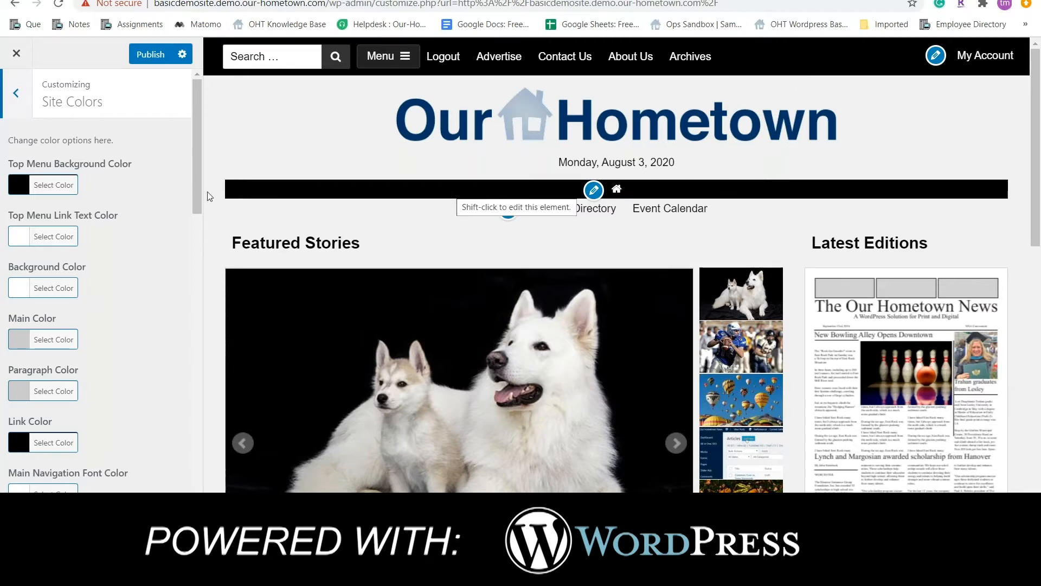
{"action": "left_click", "coordinate": [49, 185]}
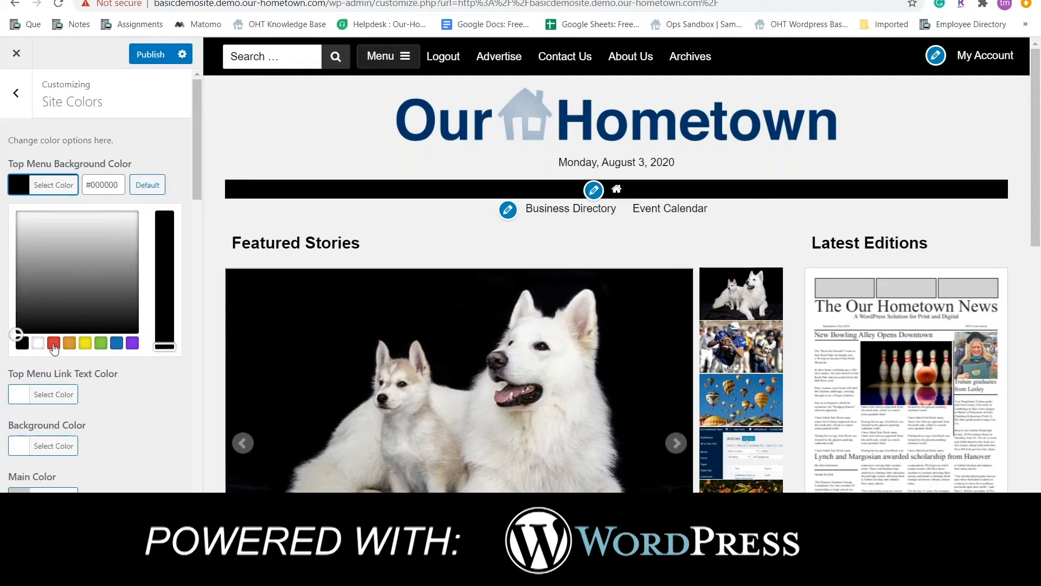
{"action": "left_click", "coordinate": [117, 344]}
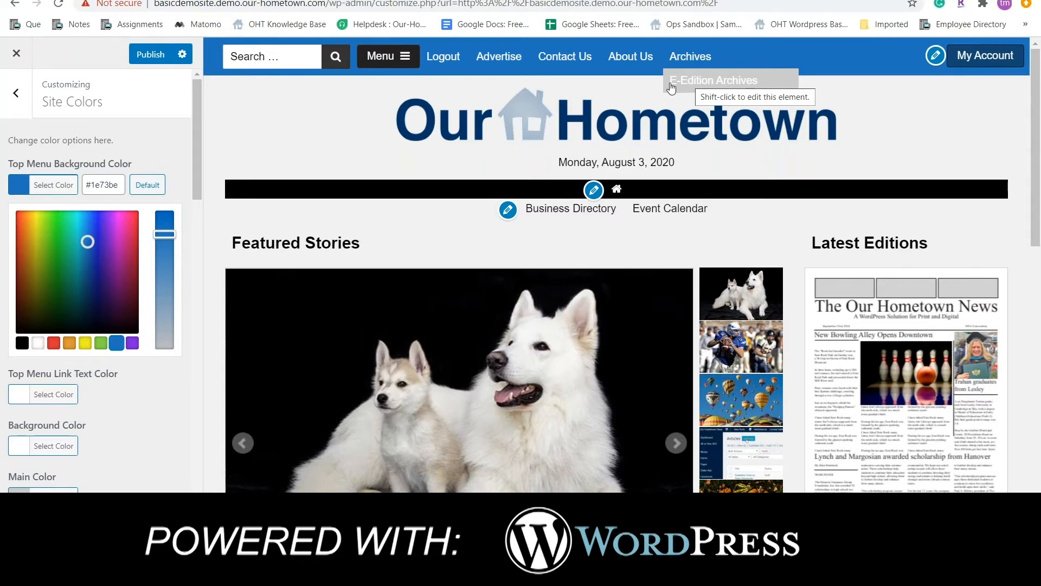
{"action": "left_click", "coordinate": [146, 96]}
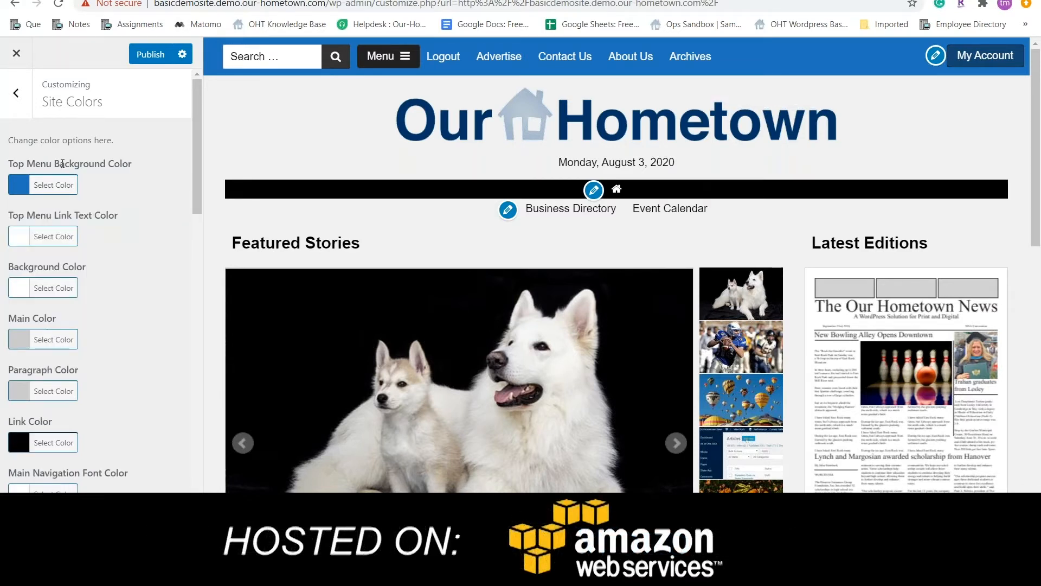
Set the Top Menu Link Text Color to black, #000000.
{"action": "left_click", "coordinate": [61, 237]}
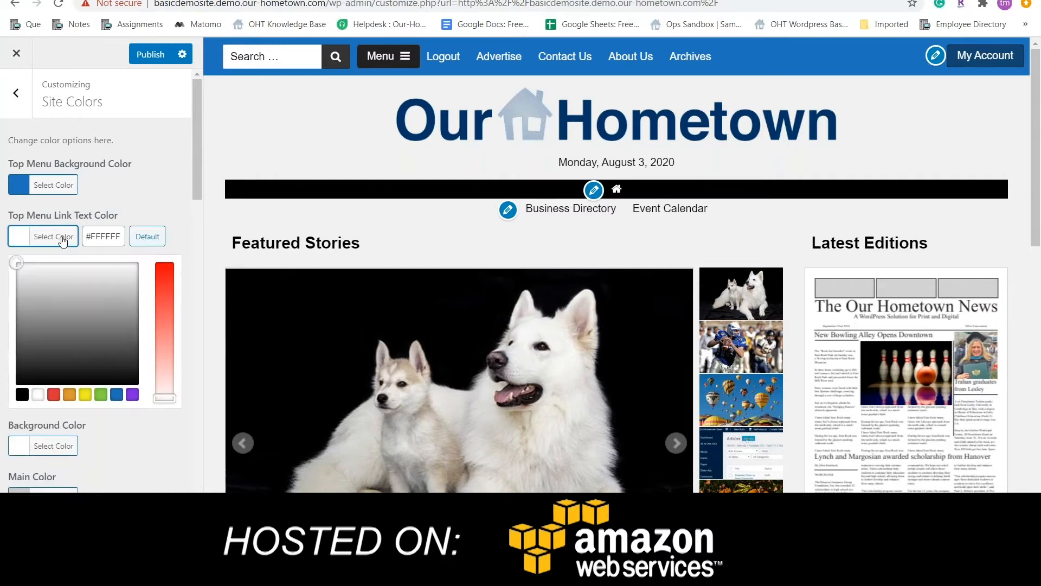
{"action": "left_click", "coordinate": [22, 398]}
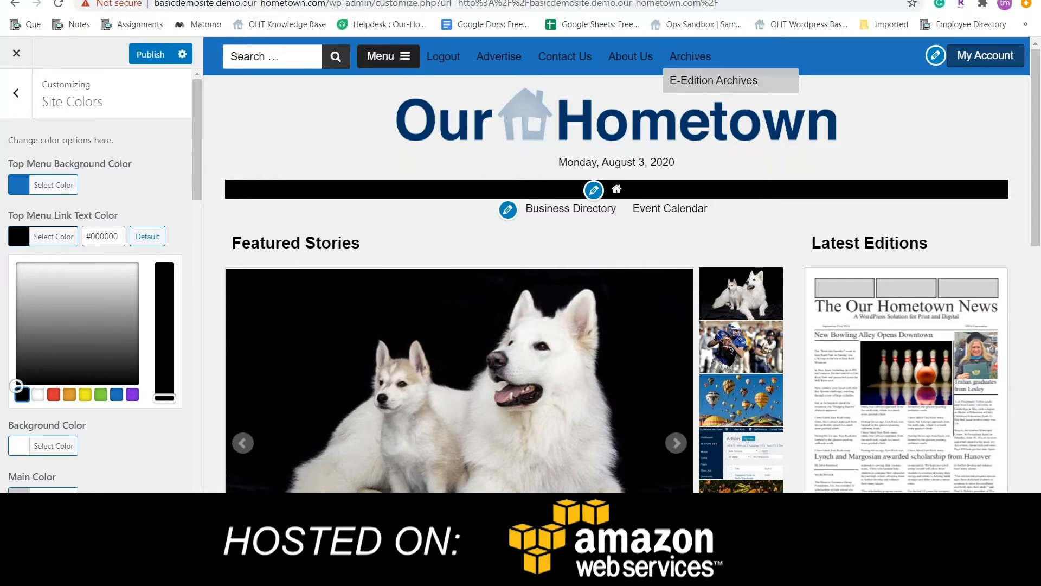
Desaturate the blue Top Menu Background Color to the light grey-blue #9caebf.
{"action": "left_click", "coordinate": [53, 184]}
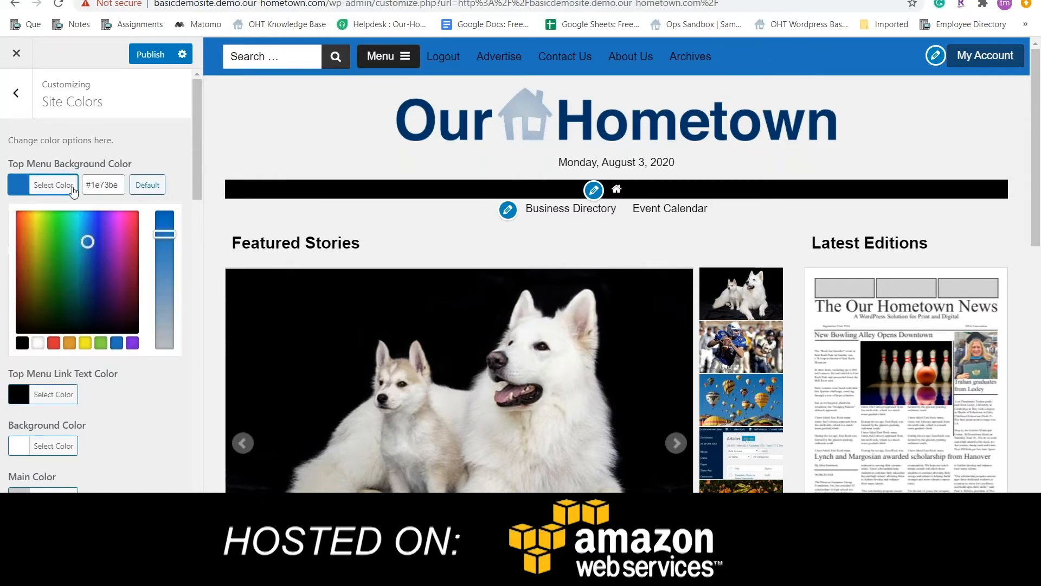
{"action": "left_click", "coordinate": [168, 255]}
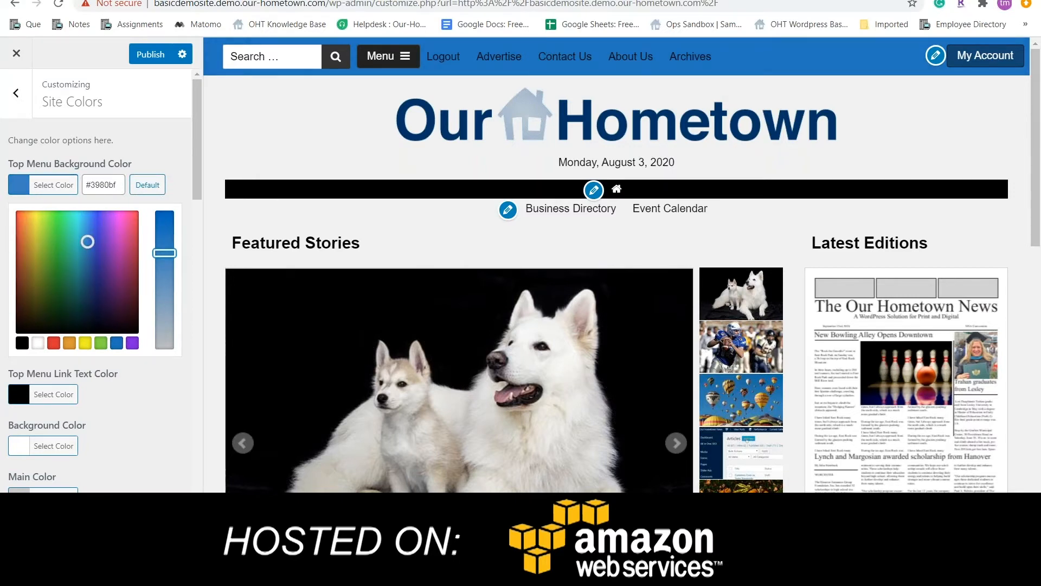
{"action": "left_click_drag", "start_coordinate": [168, 253], "coordinate": [172, 313]}
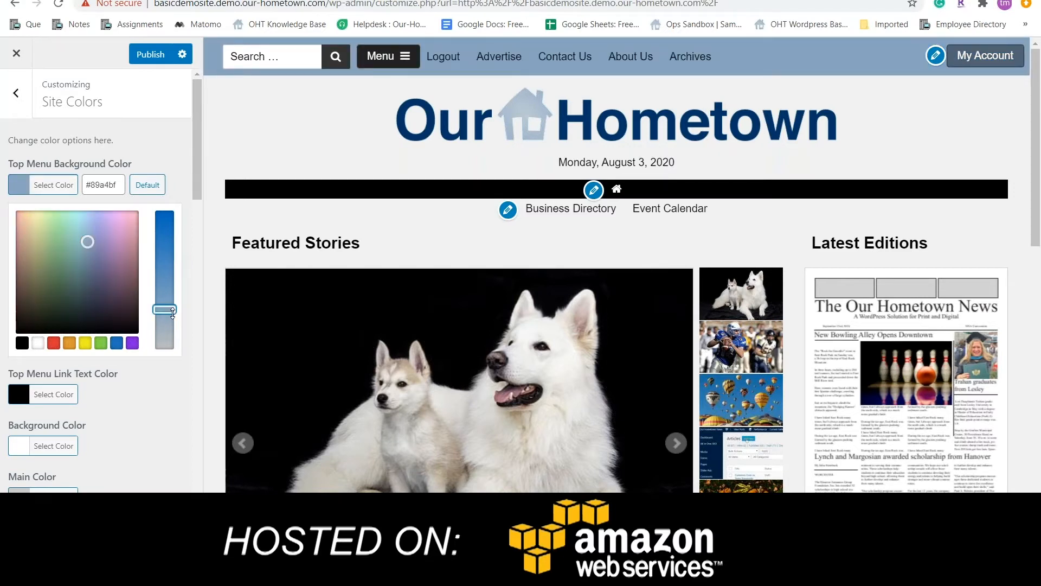
{"action": "left_click_drag", "start_coordinate": [172, 313], "coordinate": [172, 318]}
{"action": "left_click_drag", "start_coordinate": [167, 314], "coordinate": [168, 317]}
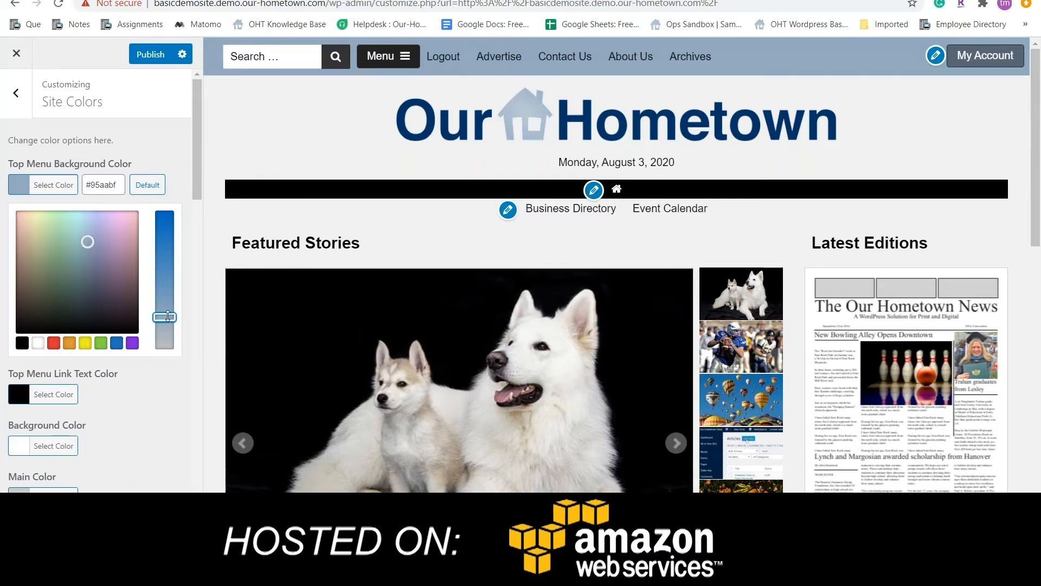
{"action": "left_click_drag", "start_coordinate": [169, 317], "coordinate": [174, 328]}
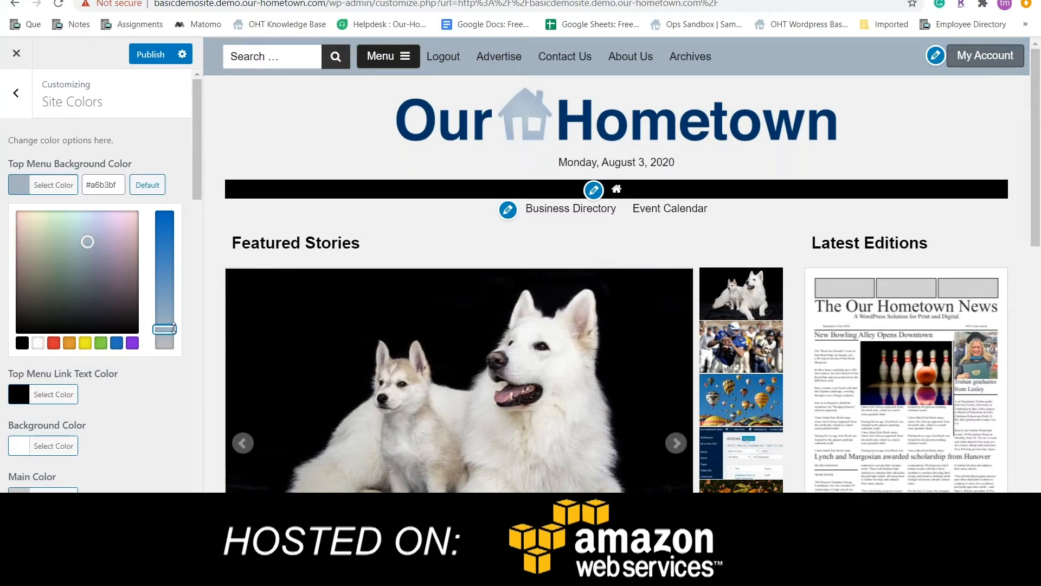
{"action": "left_click_drag", "start_coordinate": [173, 328], "coordinate": [173, 323]}
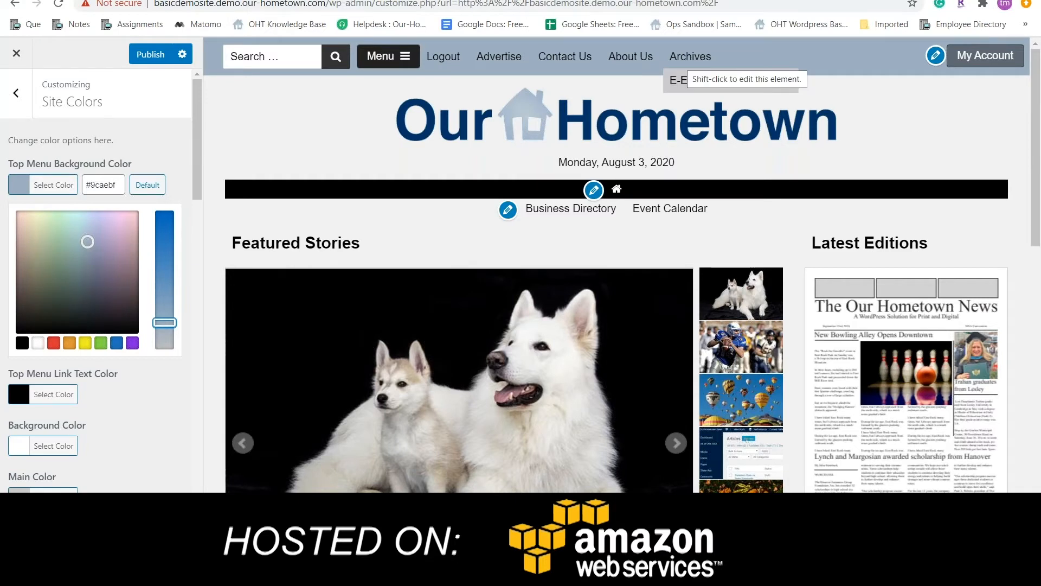
Return to the Top Menu Background Color in Site Colors and copy its hex code #9caebf.
{"action": "left_click", "coordinate": [16, 93]}
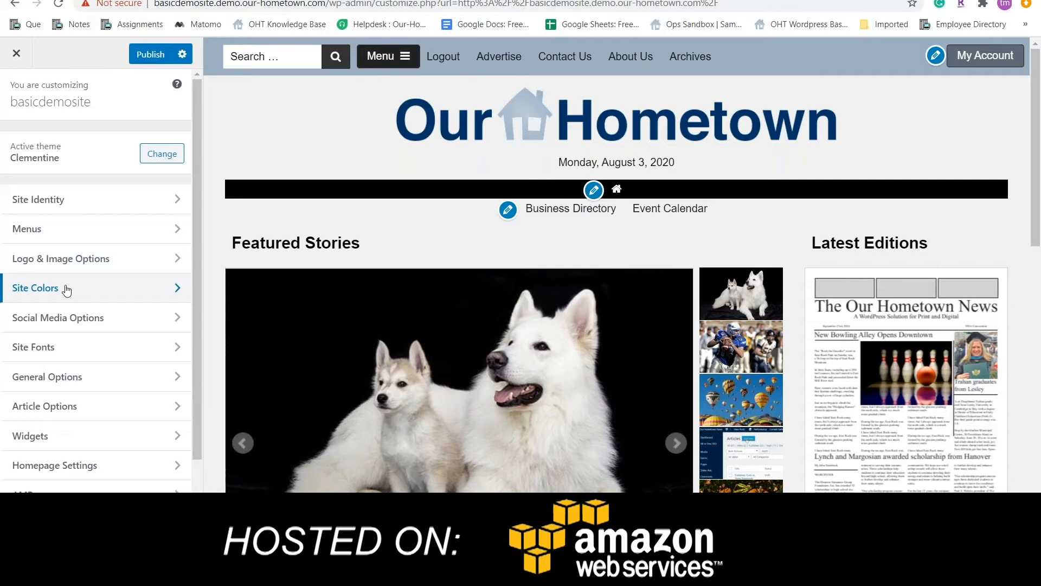
{"action": "left_click", "coordinate": [65, 290]}
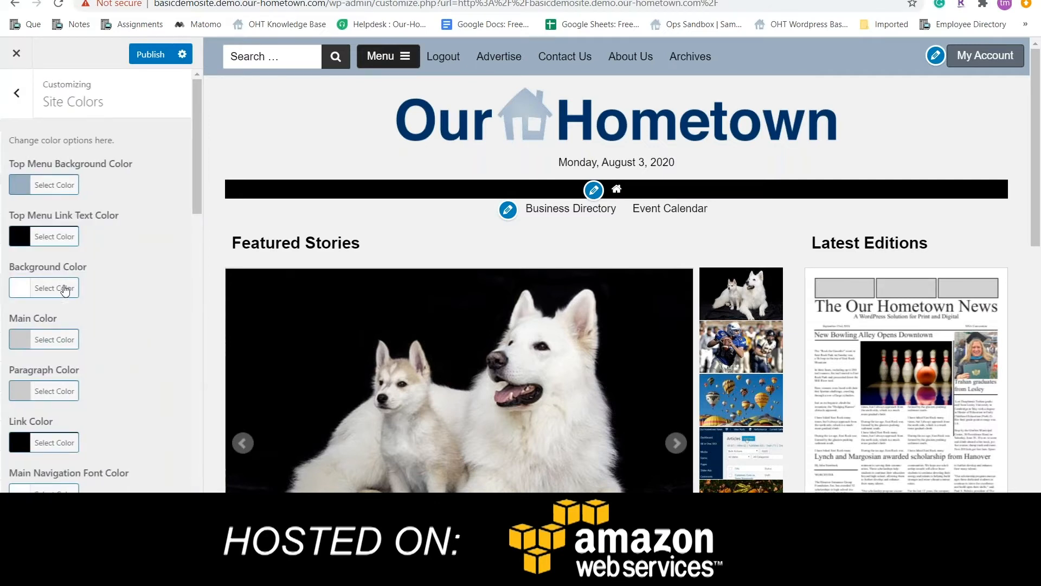
{"action": "left_click", "coordinate": [70, 187]}
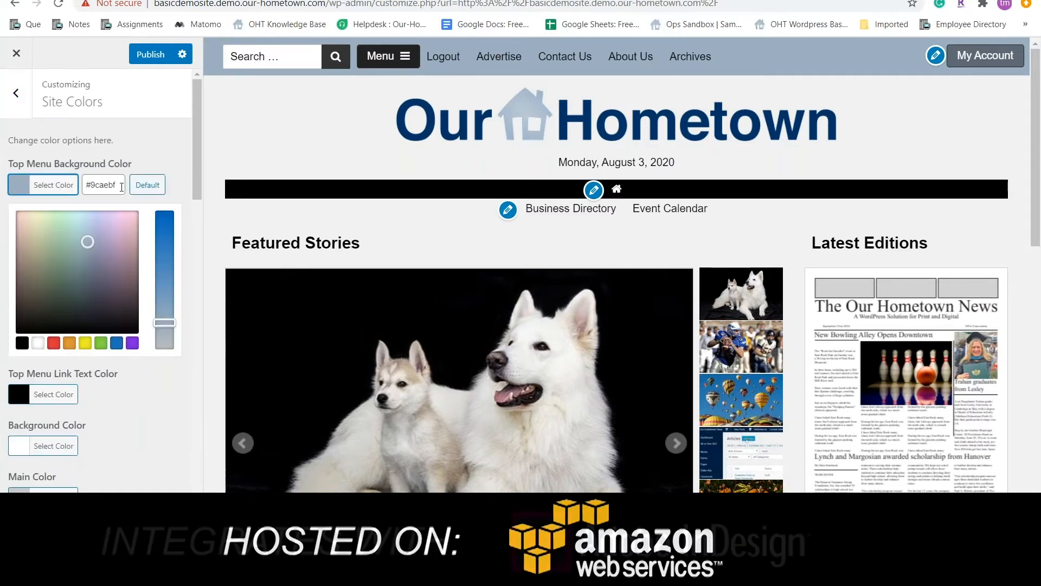
{"action": "right_click", "coordinate": [109, 185]}
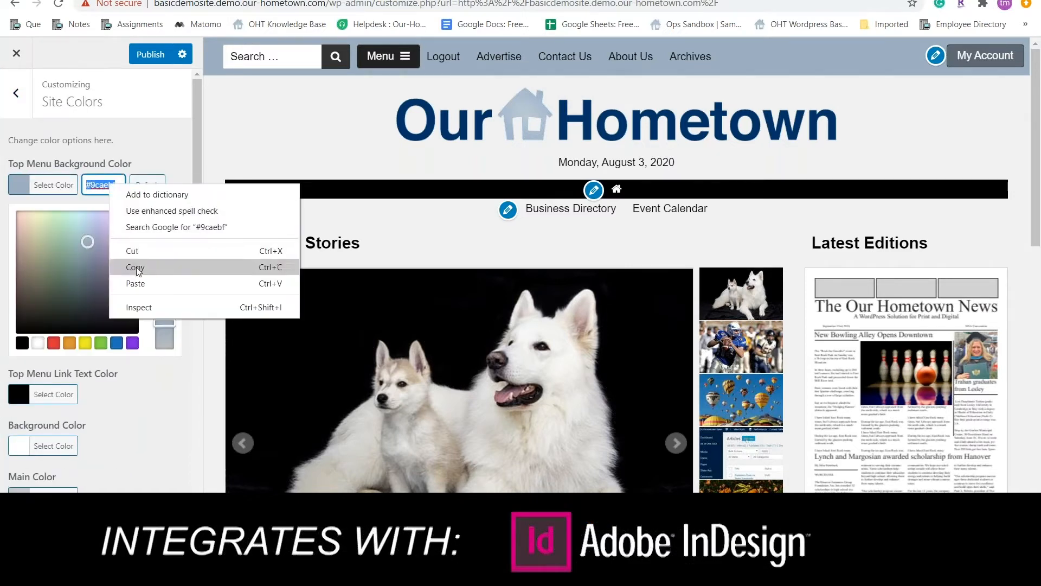
{"action": "left_click", "coordinate": [131, 265]}
{"action": "left_click", "coordinate": [16, 92]}
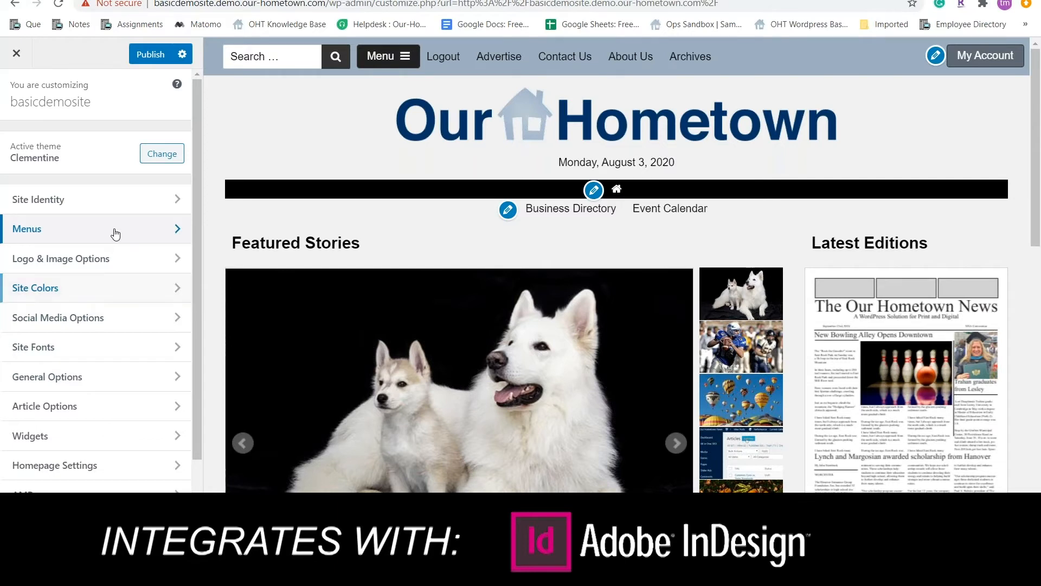
{"action": "left_click", "coordinate": [114, 234]}
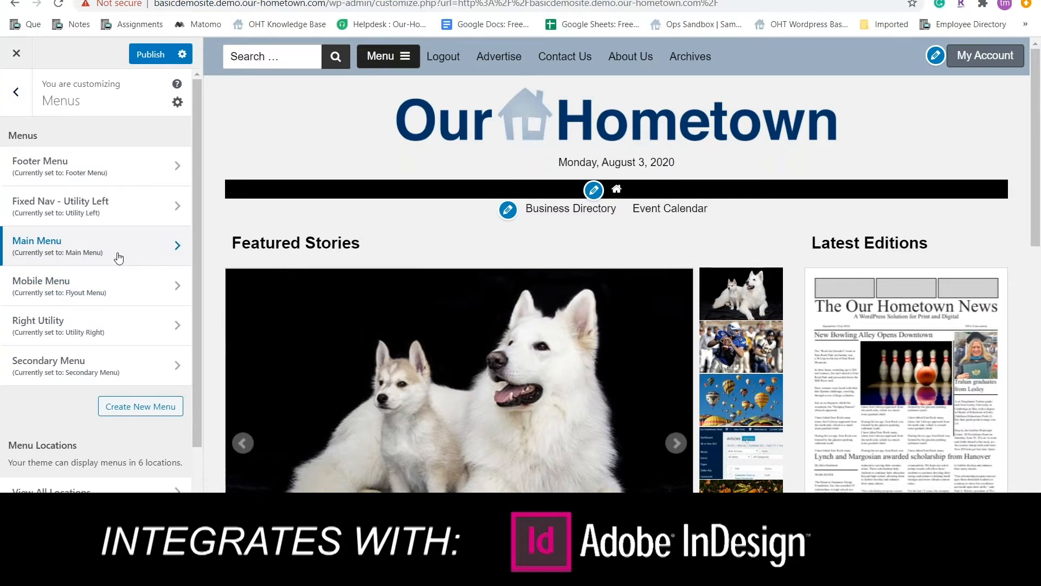
{"action": "left_click", "coordinate": [119, 257]}
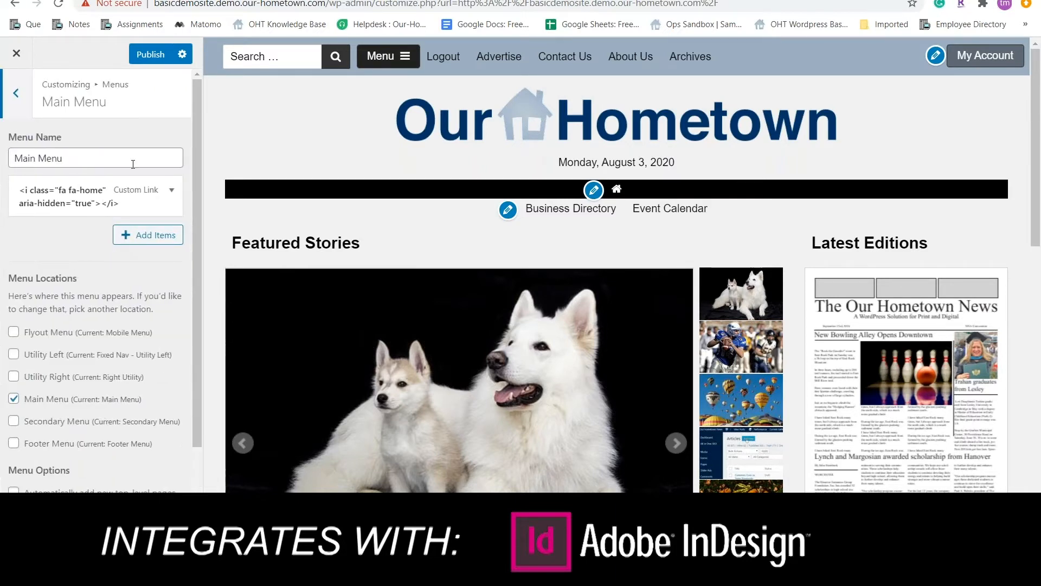
{"action": "left_click", "coordinate": [21, 95]}
{"action": "left_click", "coordinate": [16, 92]}
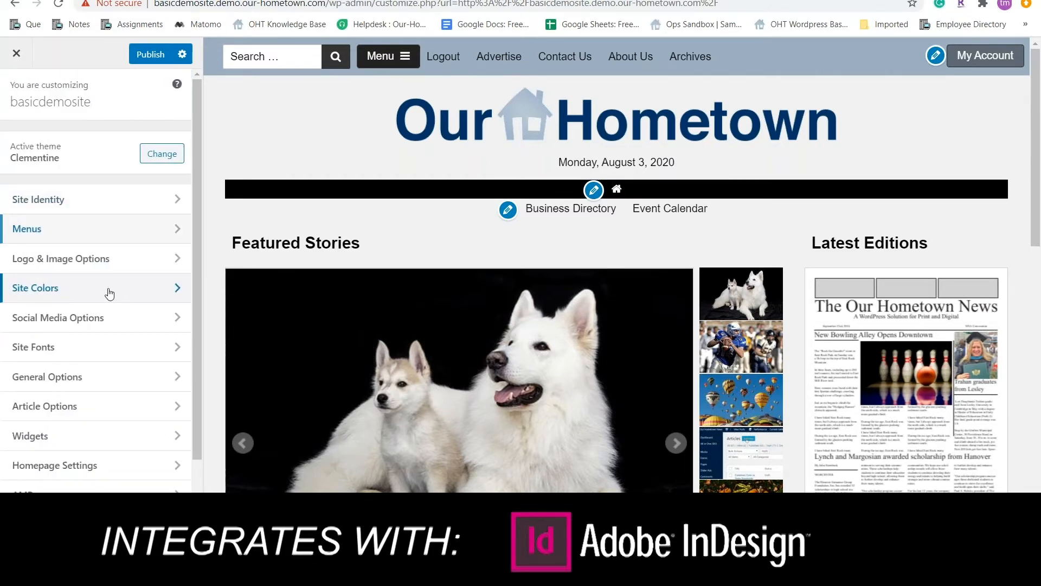
{"action": "left_click", "coordinate": [109, 294]}
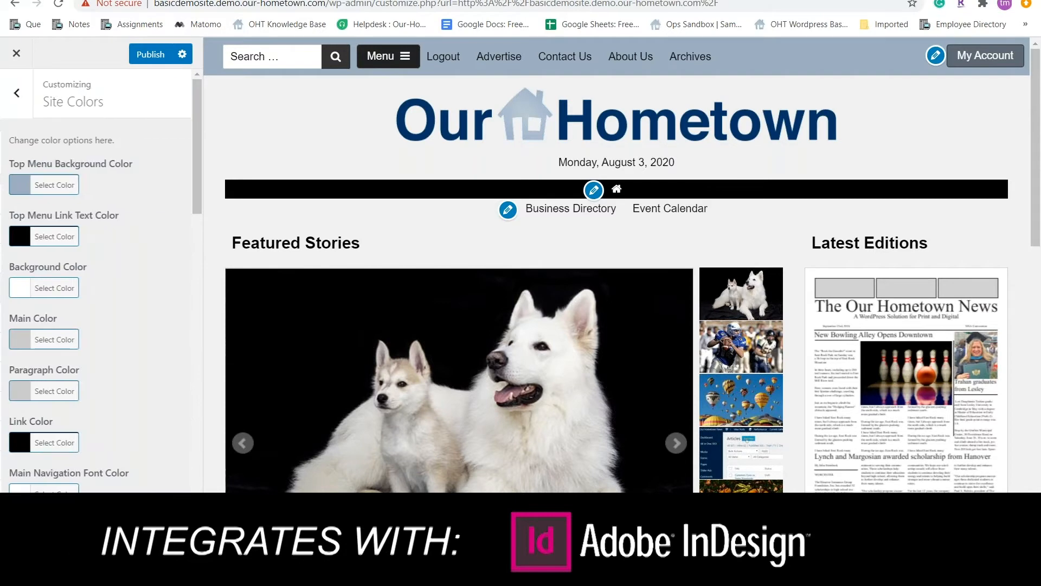
{"action": "left_click", "coordinate": [56, 344]}
{"action": "left_click", "coordinate": [55, 345]}
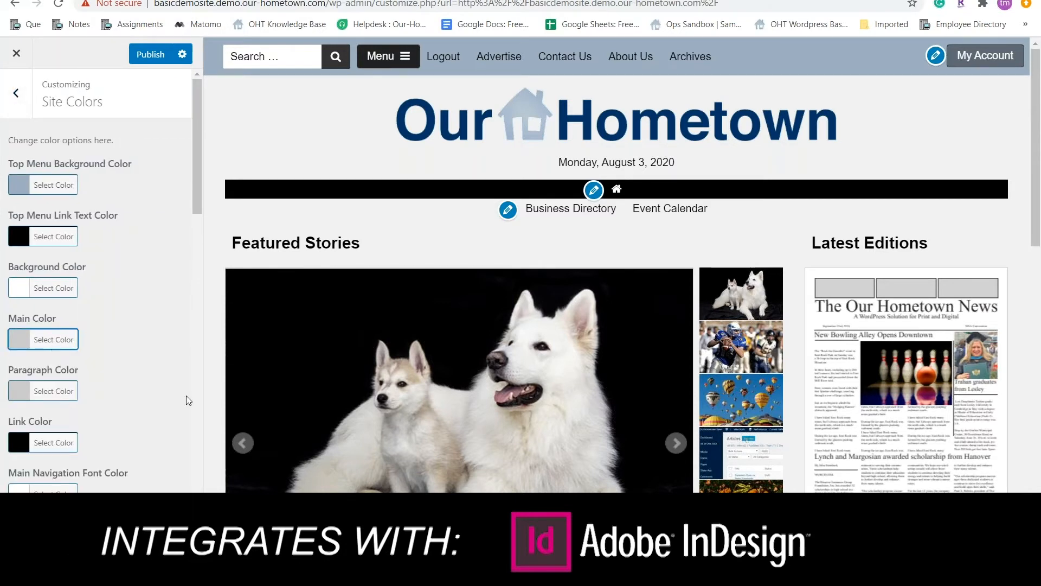
Set the Main Navigation Background Color to #9caebf by pasting the copied hex code.
{"action": "scroll", "coordinate": [176, 400], "scroll_direction": "down", "scroll_amount": 2}
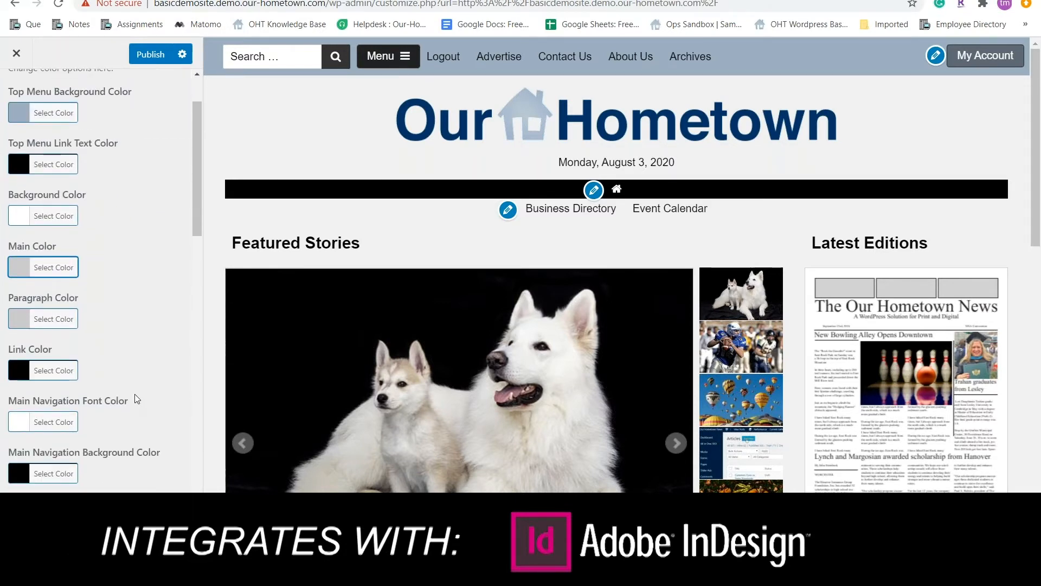
{"action": "scroll", "coordinate": [130, 393], "scroll_direction": "down", "scroll_amount": 4}
{"action": "left_click", "coordinate": [60, 341]}
{"action": "triple_click", "coordinate": [100, 337]}
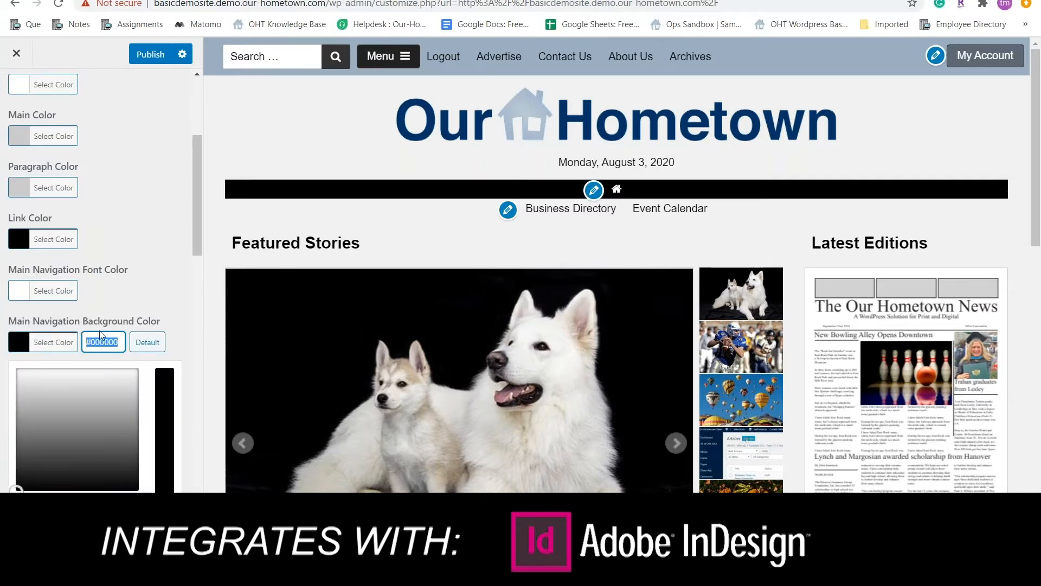
{"action": "right_click", "coordinate": [98, 340]}
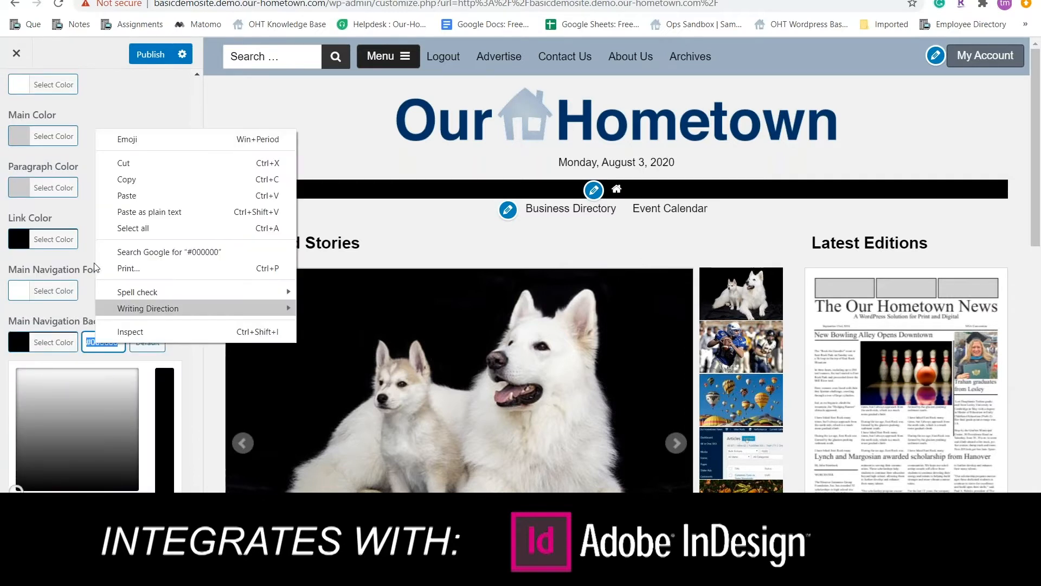
{"action": "left_click", "coordinate": [144, 191]}
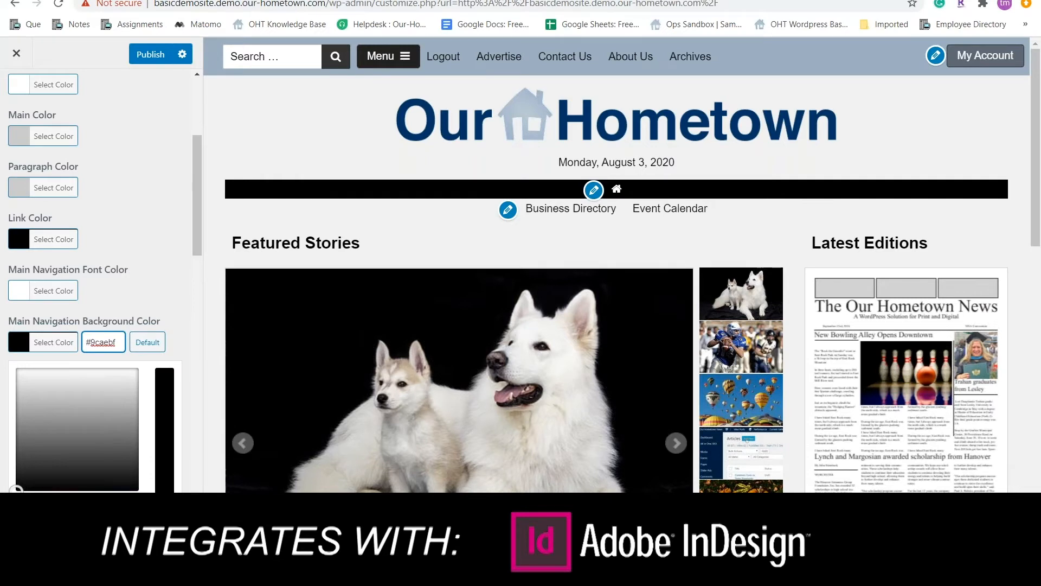
{"action": "key", "text": "Escape"}
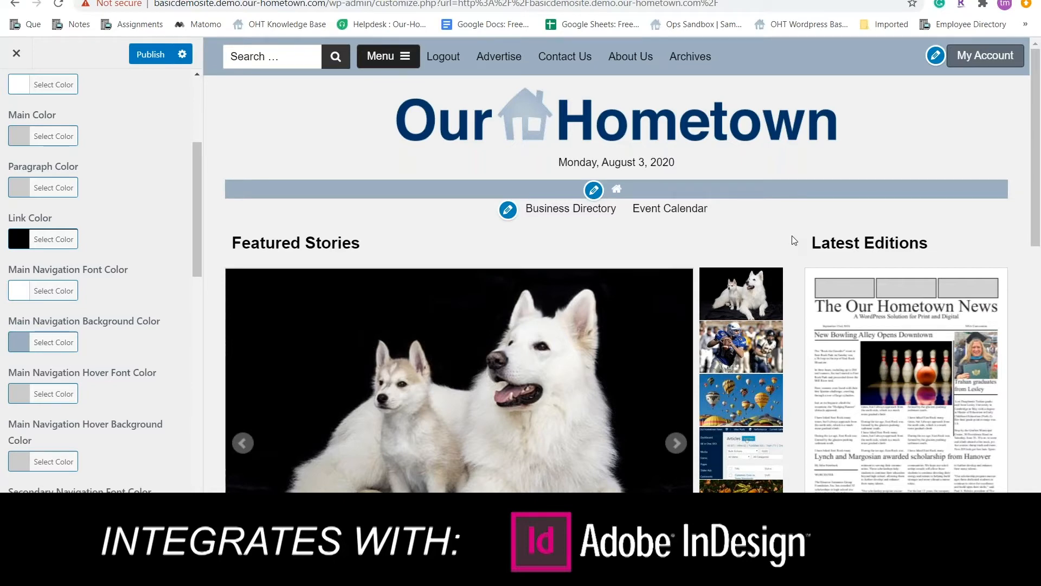
{"action": "scroll", "coordinate": [793, 240], "scroll_direction": "down", "scroll_amount": 1}
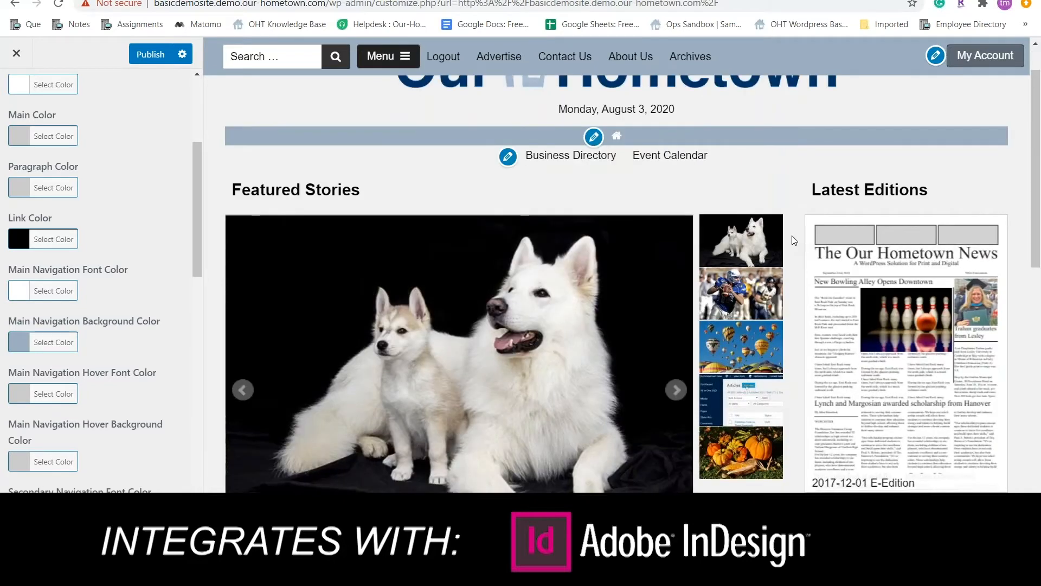
{"action": "scroll", "coordinate": [792, 239], "scroll_direction": "down", "scroll_amount": 1}
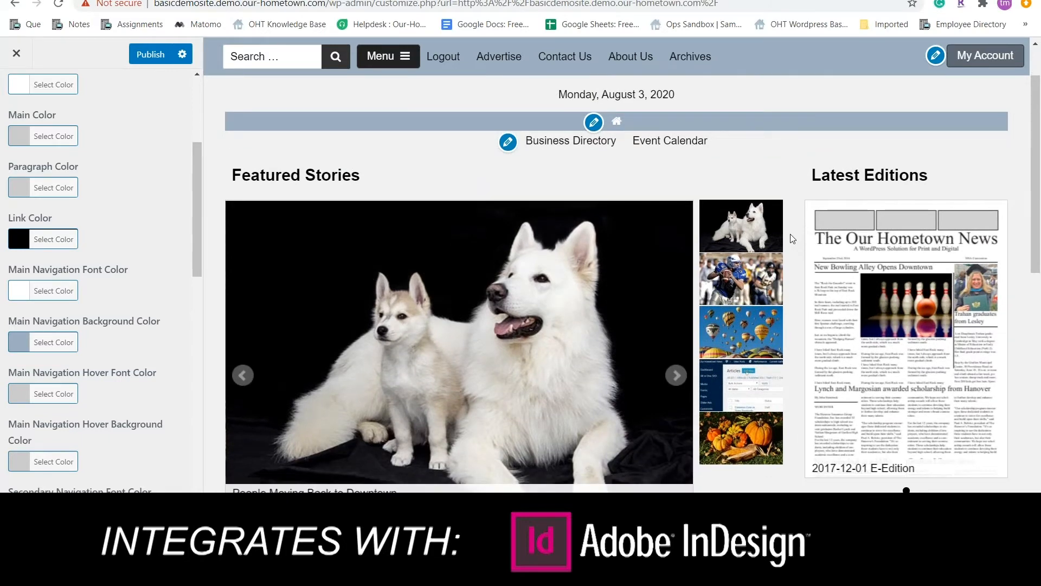
{"action": "scroll", "coordinate": [793, 240], "scroll_direction": "up", "scroll_amount": 1}
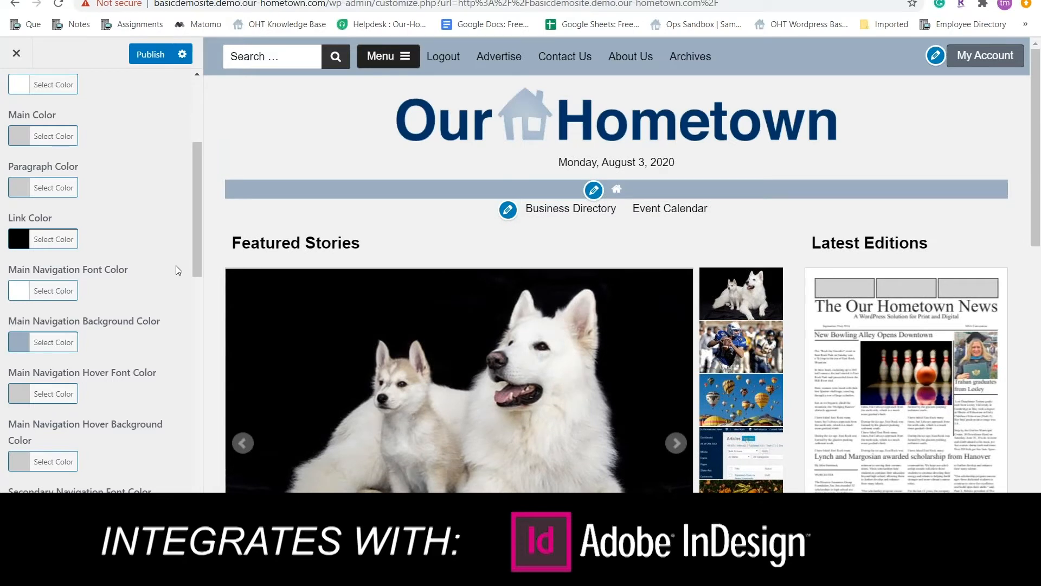
Set the Main Navigation Font Color to dark grey #262626 and publish the color changes.
{"action": "left_click", "coordinate": [51, 293]}
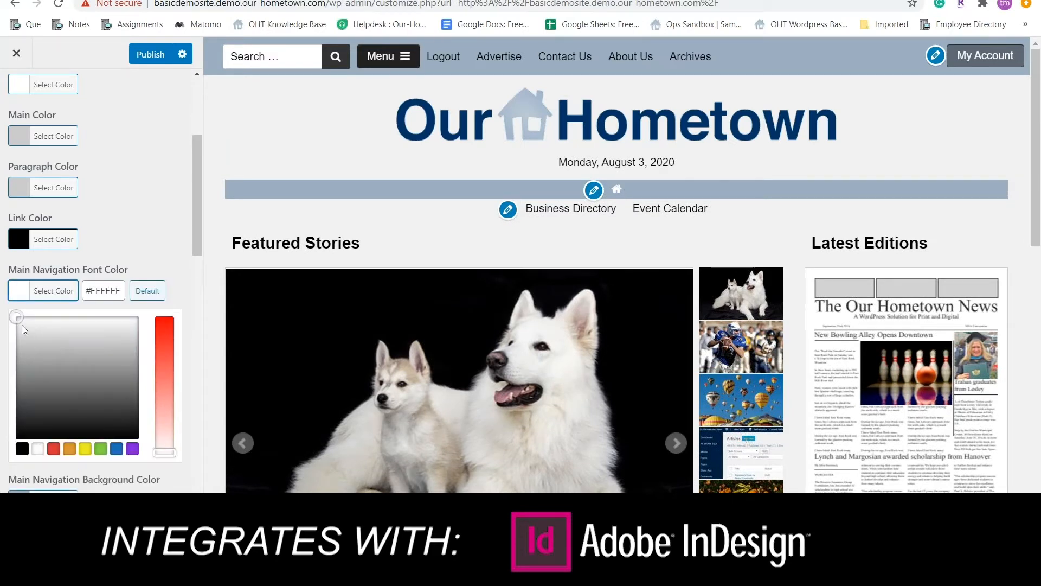
{"action": "left_click", "coordinate": [22, 449]}
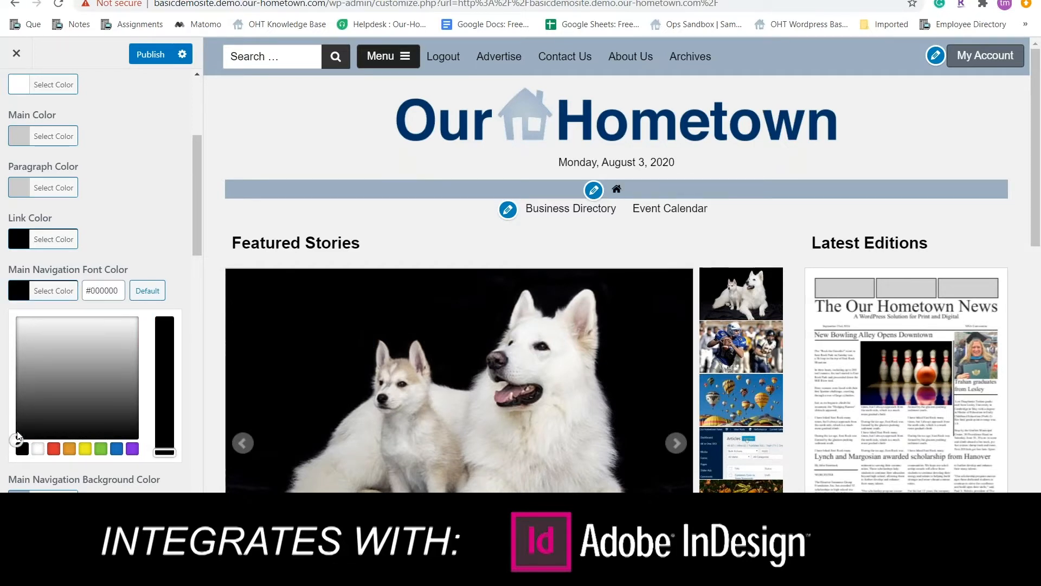
{"action": "left_click_drag", "start_coordinate": [18, 436], "coordinate": [17, 431]}
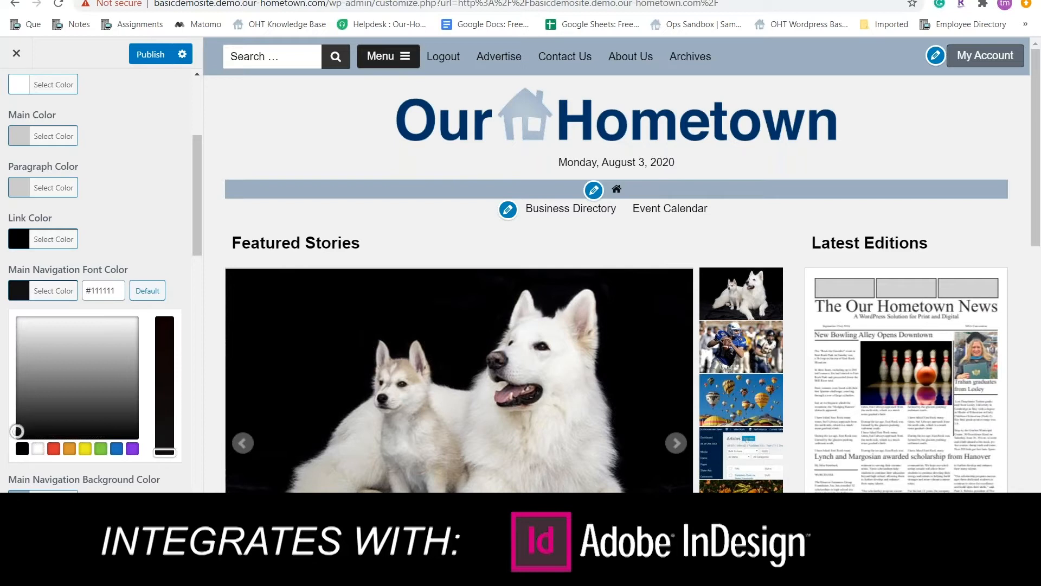
{"action": "left_click", "coordinate": [17, 421]}
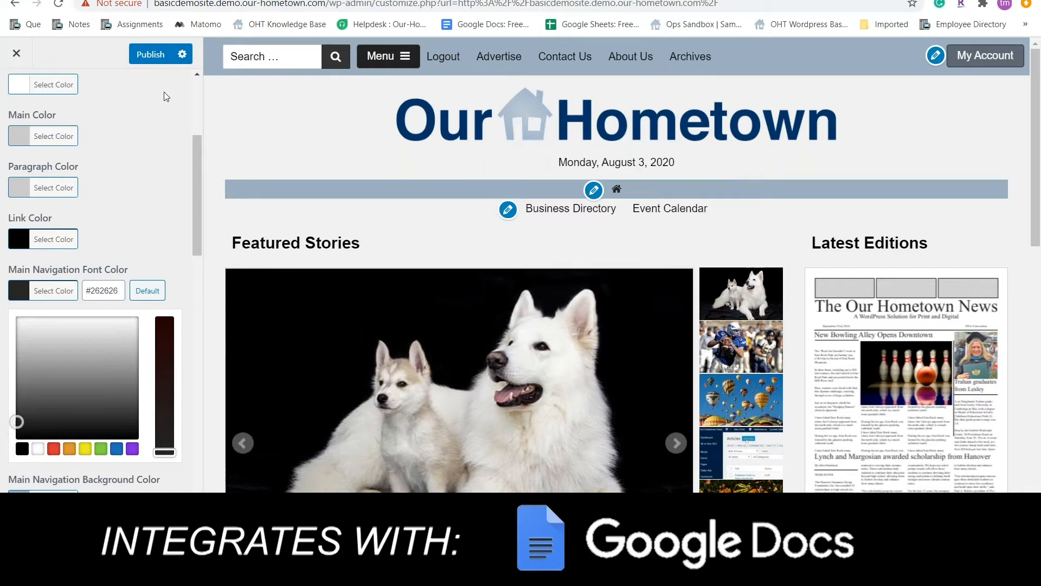
{"action": "left_click", "coordinate": [143, 59]}
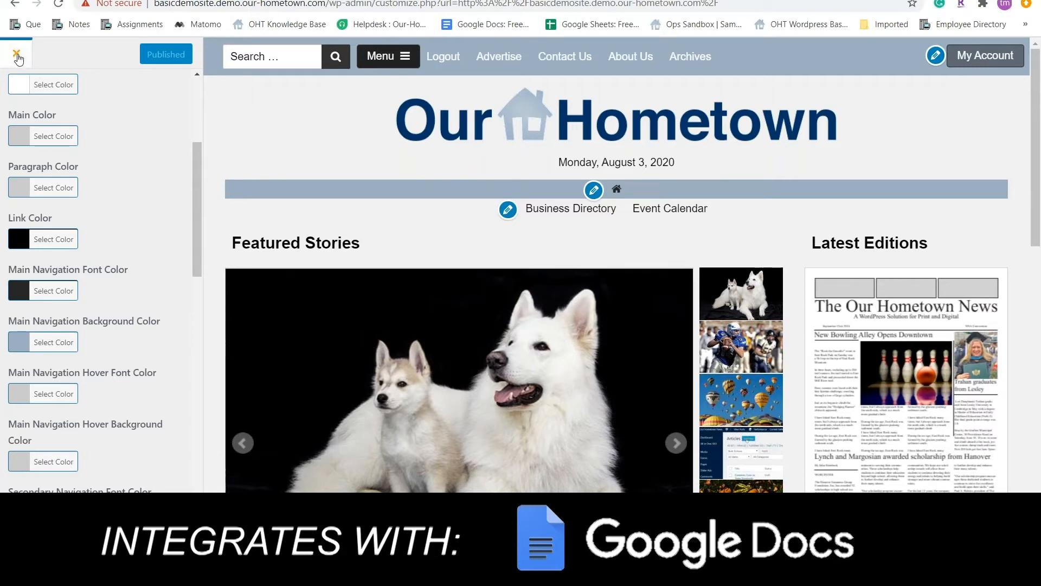
Leave Site Colors for the Menus settings and check which items the Mobile Menu contains.
{"action": "scroll", "coordinate": [20, 98], "scroll_direction": "up", "scroll_amount": 4}
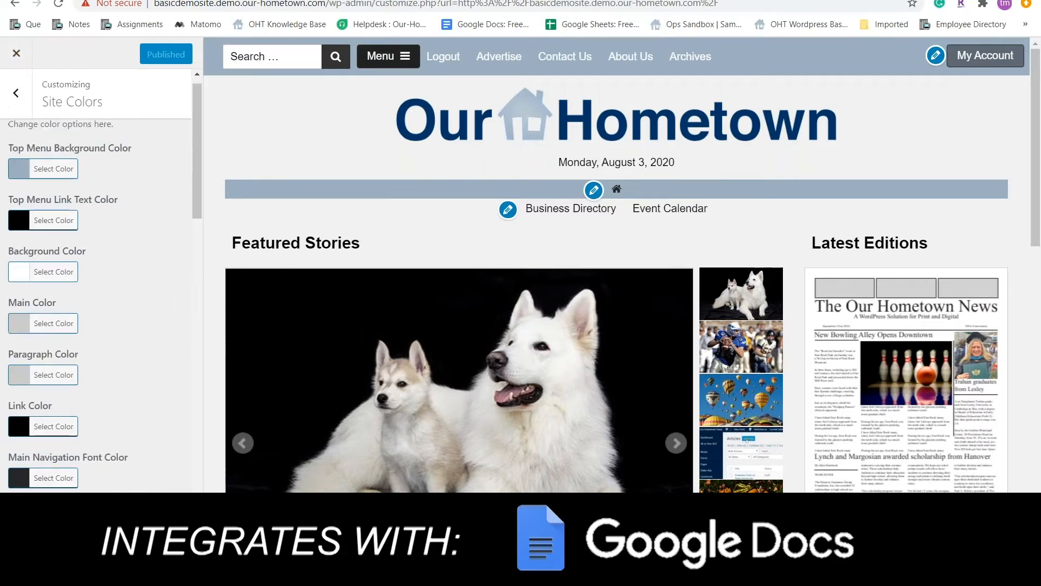
{"action": "left_click", "coordinate": [16, 95]}
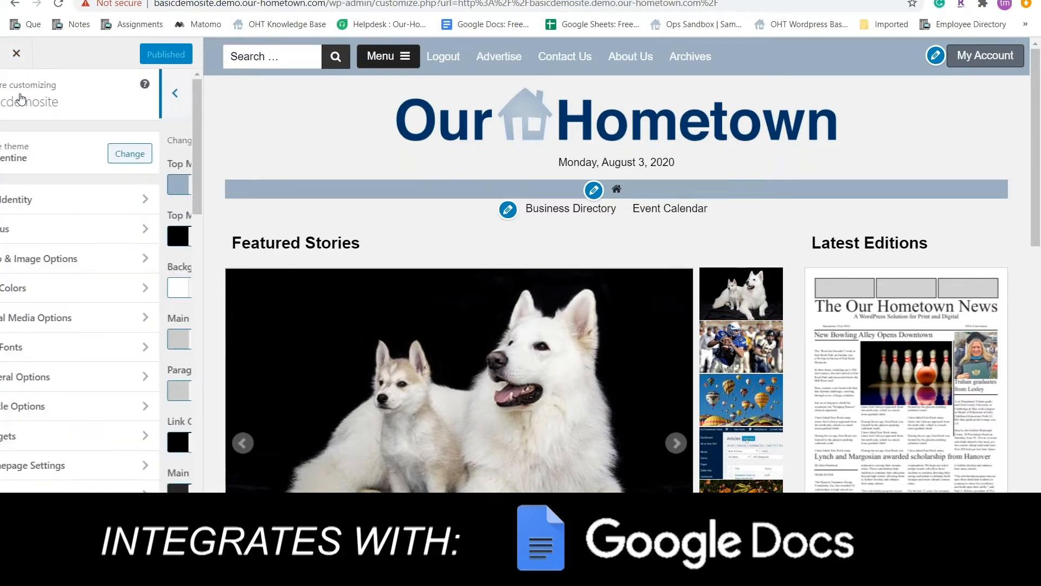
{"action": "left_click", "coordinate": [69, 226]}
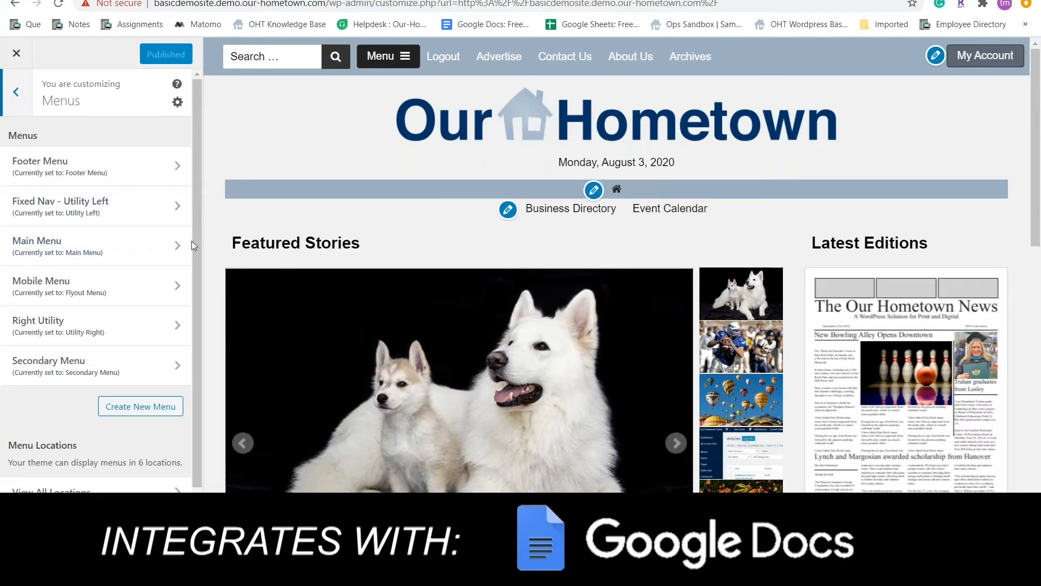
{"action": "left_click", "coordinate": [116, 283]}
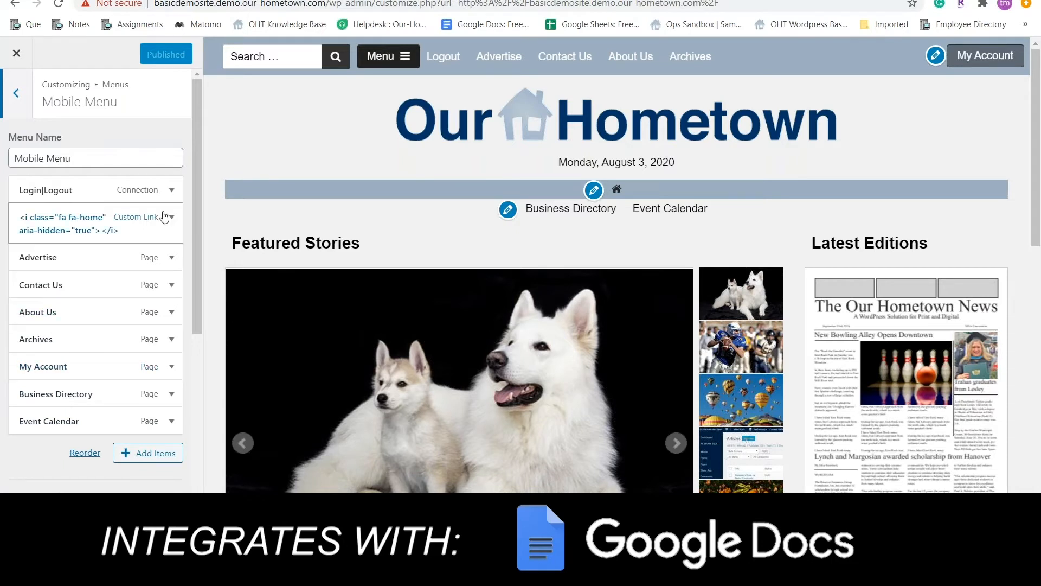
{"action": "left_click", "coordinate": [17, 96]}
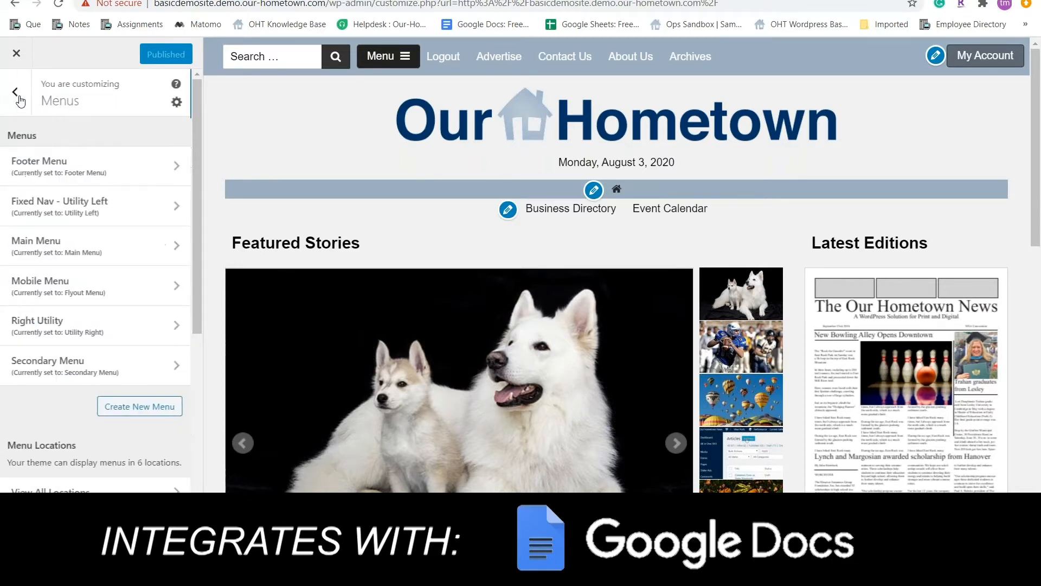
Add the Featured Stories and News categories to the Main Menu.
{"action": "left_click", "coordinate": [134, 252]}
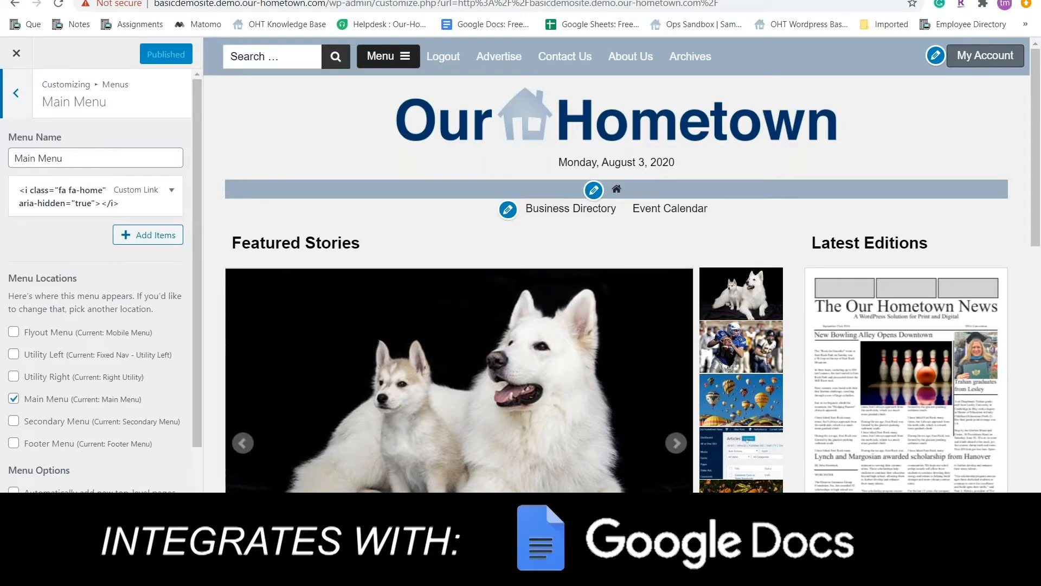
{"action": "left_click", "coordinate": [148, 234]}
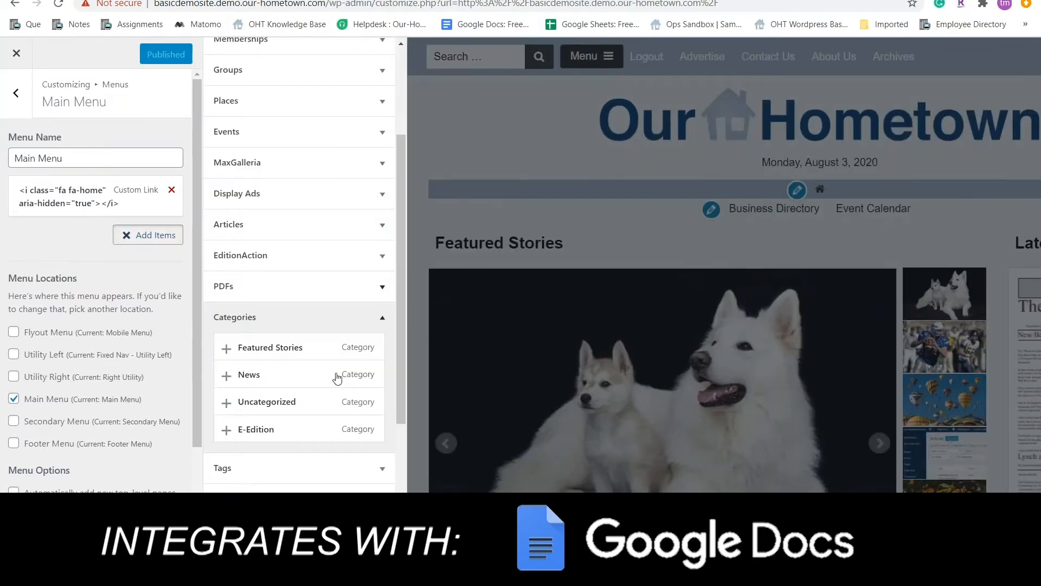
{"action": "scroll", "coordinate": [337, 378], "scroll_direction": "down", "scroll_amount": 2}
{"action": "left_click", "coordinate": [332, 223]}
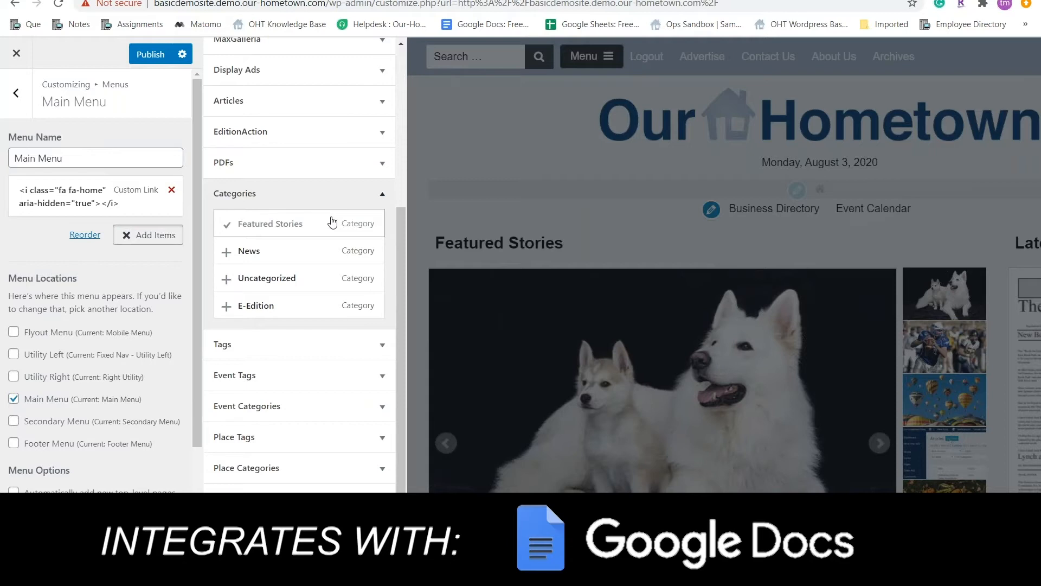
{"action": "scroll", "coordinate": [324, 305], "scroll_direction": "down", "scroll_amount": 1}
{"action": "left_click", "coordinate": [271, 208]}
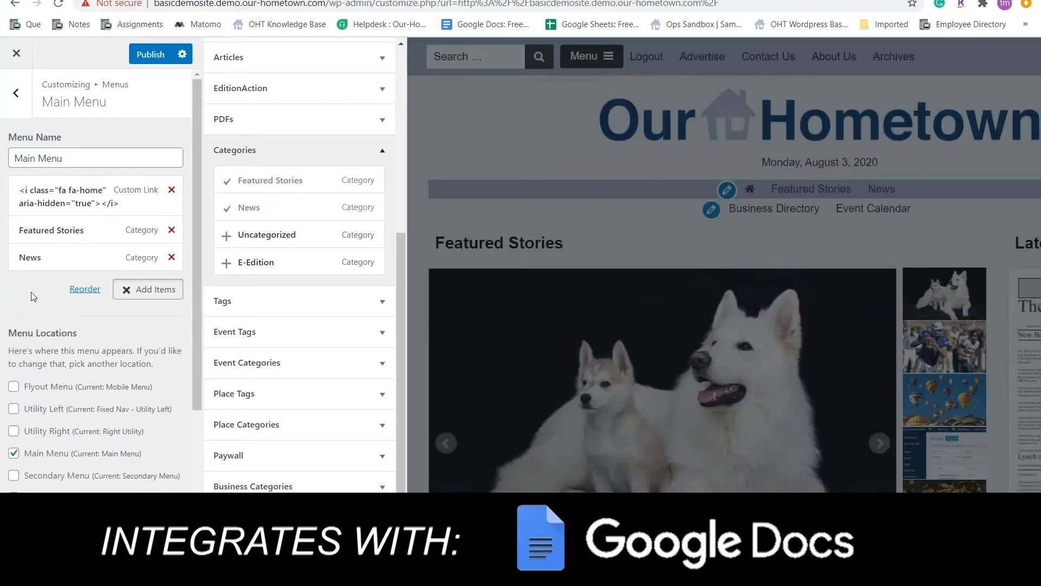
{"action": "left_click", "coordinate": [31, 292]}
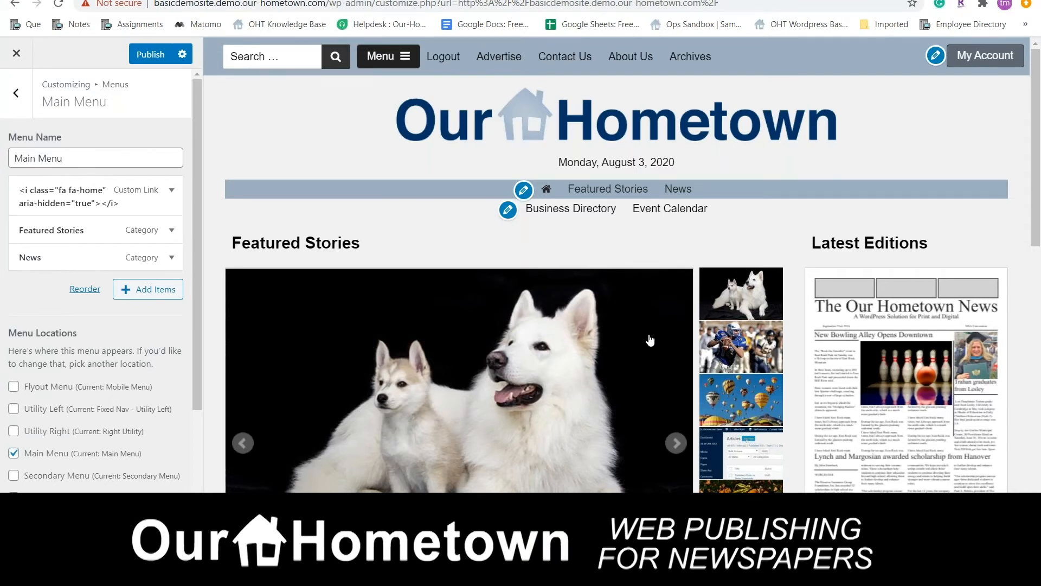
Check the expanded navigation bar in the site preview and publish the Main Menu changes.
{"action": "scroll", "coordinate": [650, 340], "scroll_direction": "down", "scroll_amount": 1}
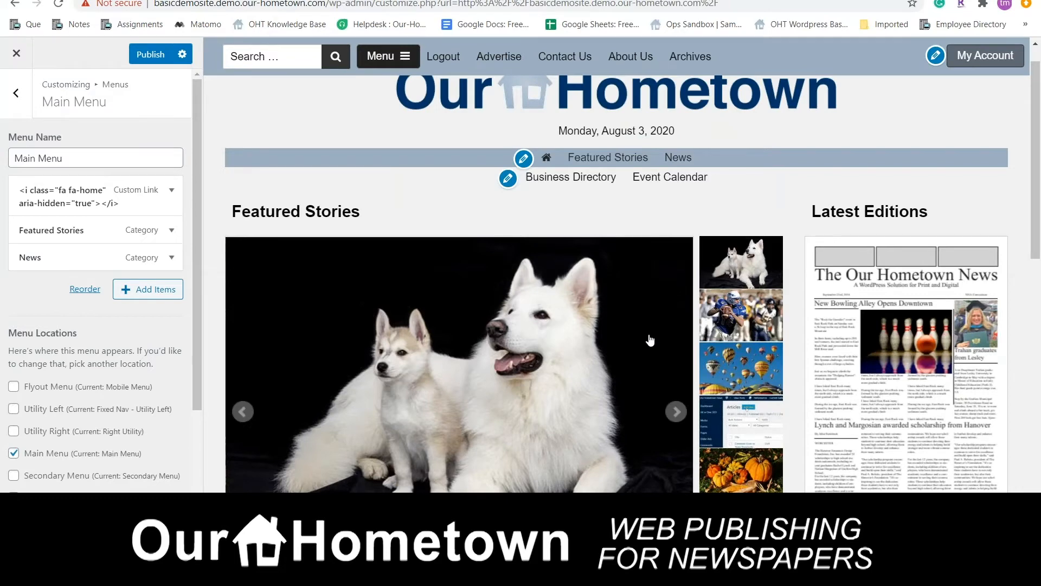
{"action": "scroll", "coordinate": [650, 340], "scroll_direction": "down", "scroll_amount": 3}
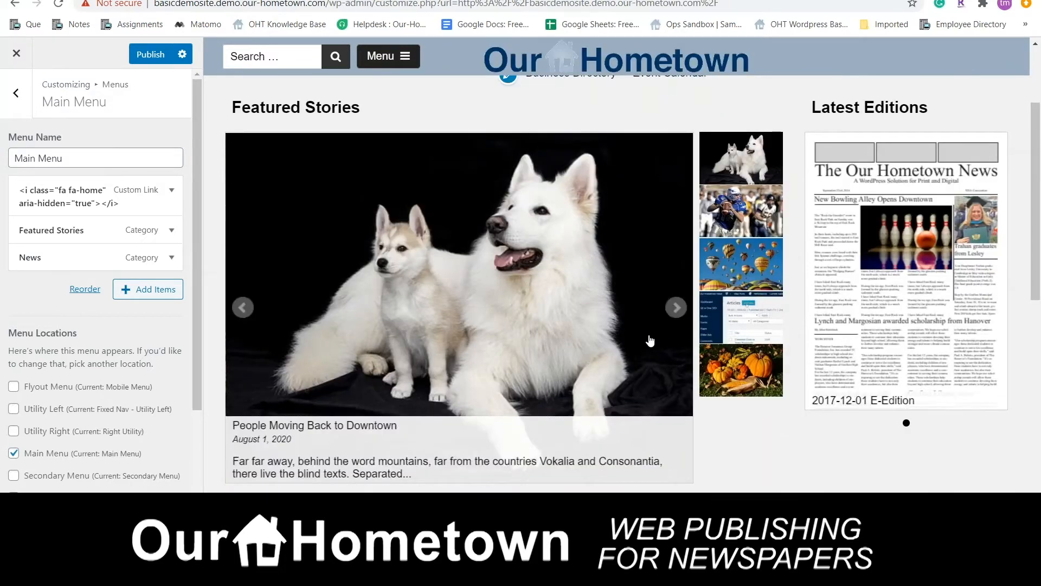
{"action": "scroll", "coordinate": [650, 339], "scroll_direction": "up", "scroll_amount": 4}
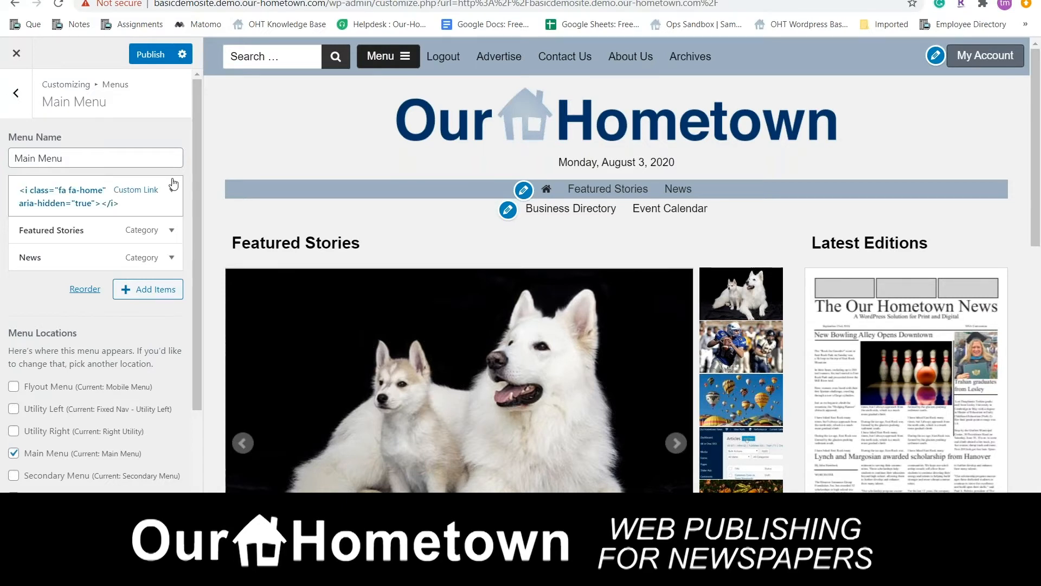
{"action": "left_click", "coordinate": [146, 55]}
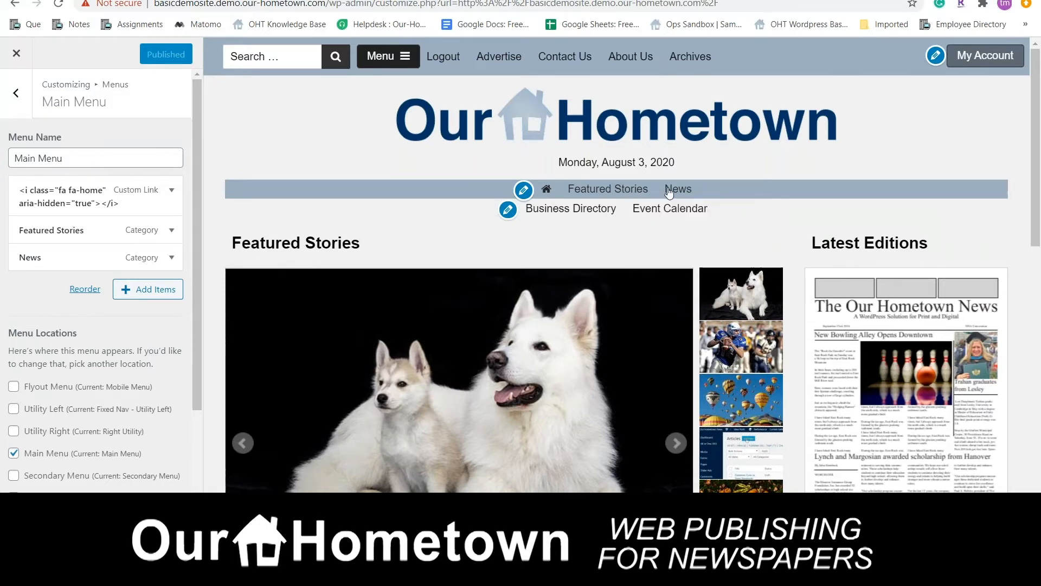
Reopen the list of items that can be added to the Main Menu and examine its categories.
{"action": "left_click", "coordinate": [156, 296]}
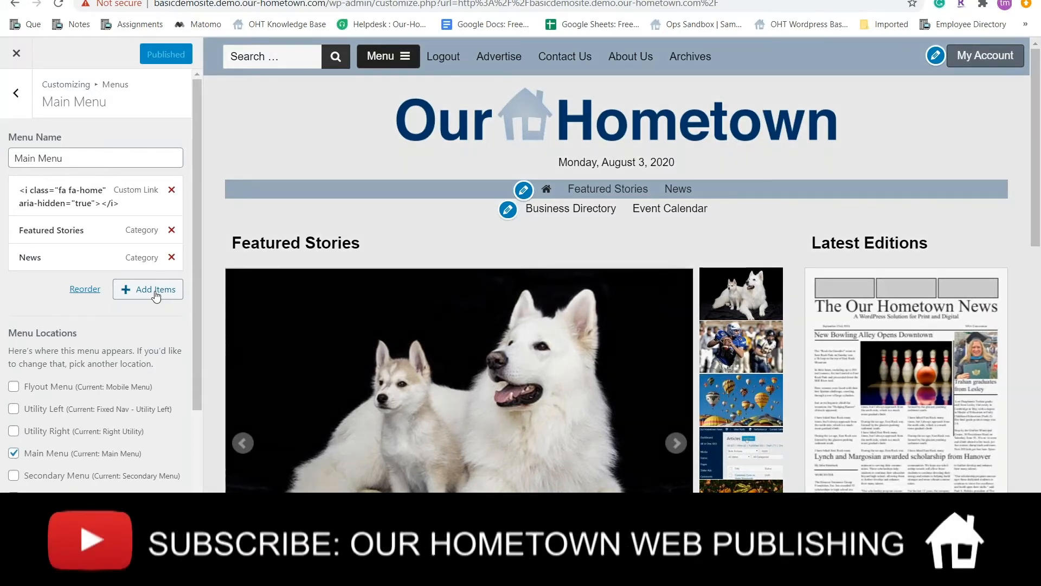
{"action": "left_click", "coordinate": [156, 296]}
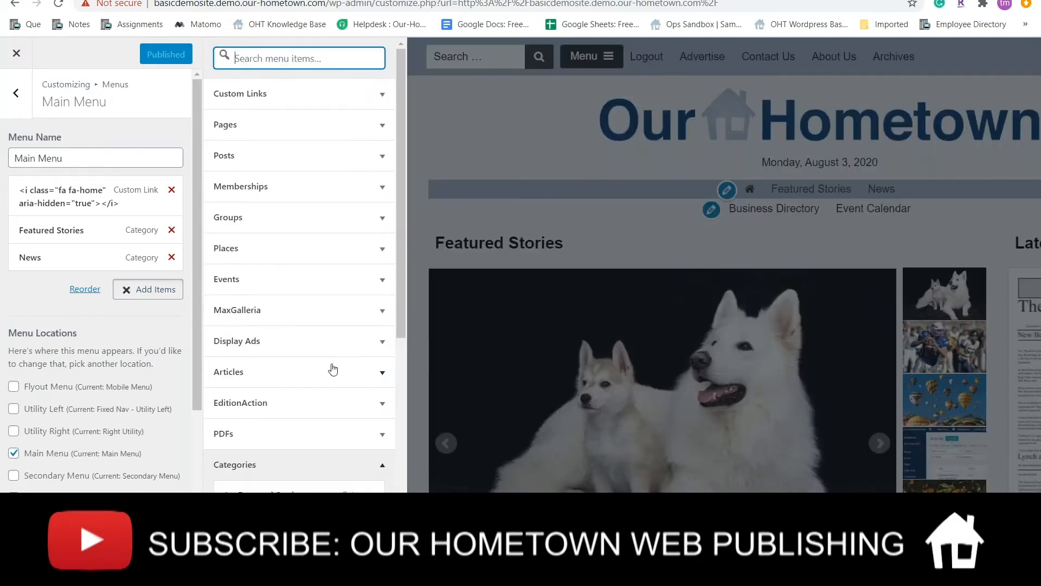
{"action": "scroll", "coordinate": [333, 369], "scroll_direction": "down", "scroll_amount": 2}
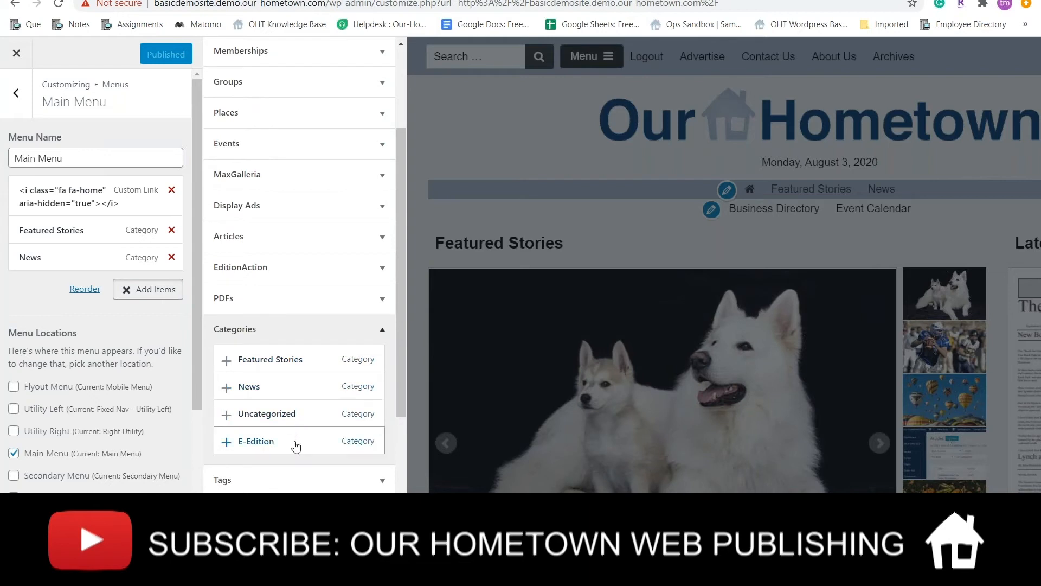
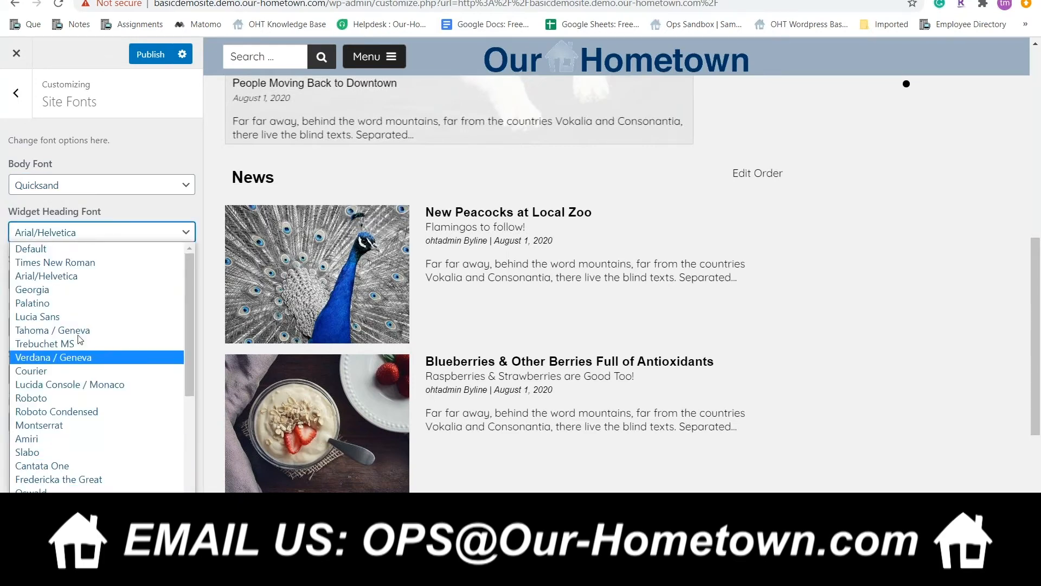
Set the Widget Heading Font and the Main Navigation Font to Quicksand in Site Fonts.
{"action": "scroll", "coordinate": [72, 362], "scroll_direction": "down", "scroll_amount": 3}
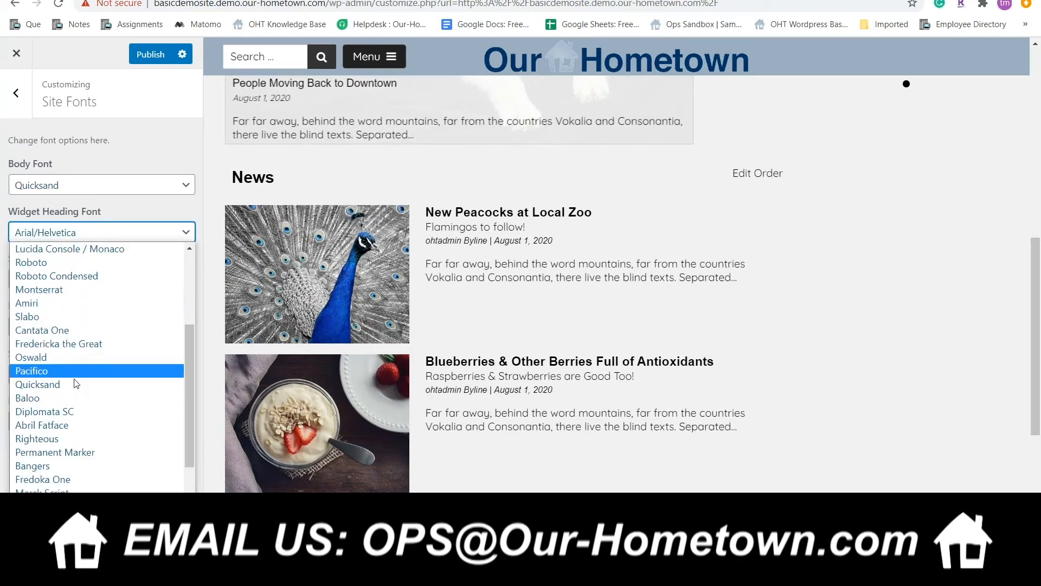
{"action": "left_click", "coordinate": [77, 384]}
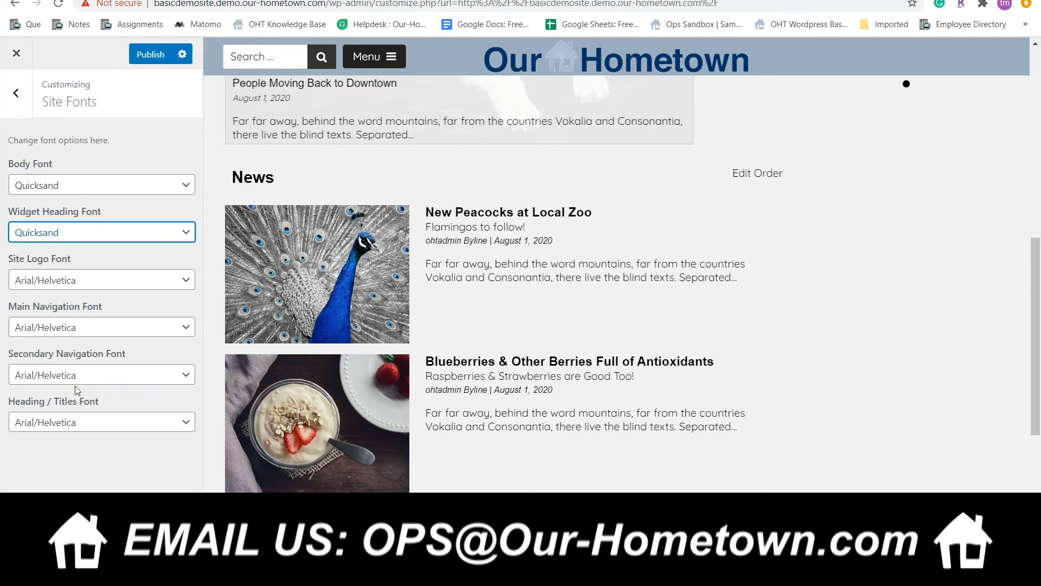
{"action": "left_click", "coordinate": [182, 327]}
{"action": "scroll", "coordinate": [105, 302], "scroll_direction": "down", "scroll_amount": 1}
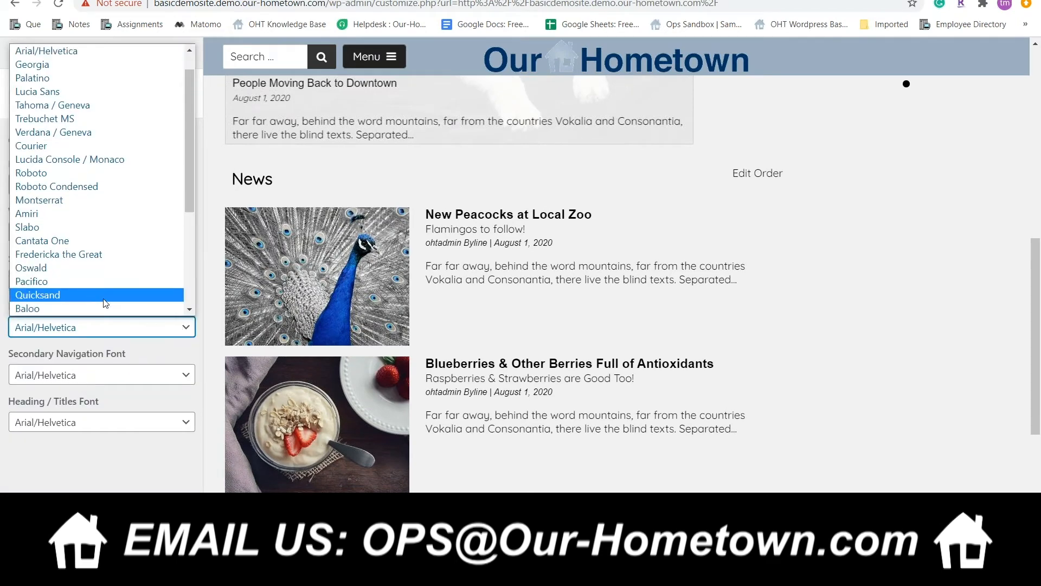
{"action": "left_click", "coordinate": [104, 295]}
Set the Secondary Navigation Font and the Heading / Titles Font to Quicksand.
{"action": "left_click", "coordinate": [136, 374]}
{"action": "scroll", "coordinate": [121, 297], "scroll_direction": "down", "scroll_amount": 1}
{"action": "left_click", "coordinate": [111, 342]}
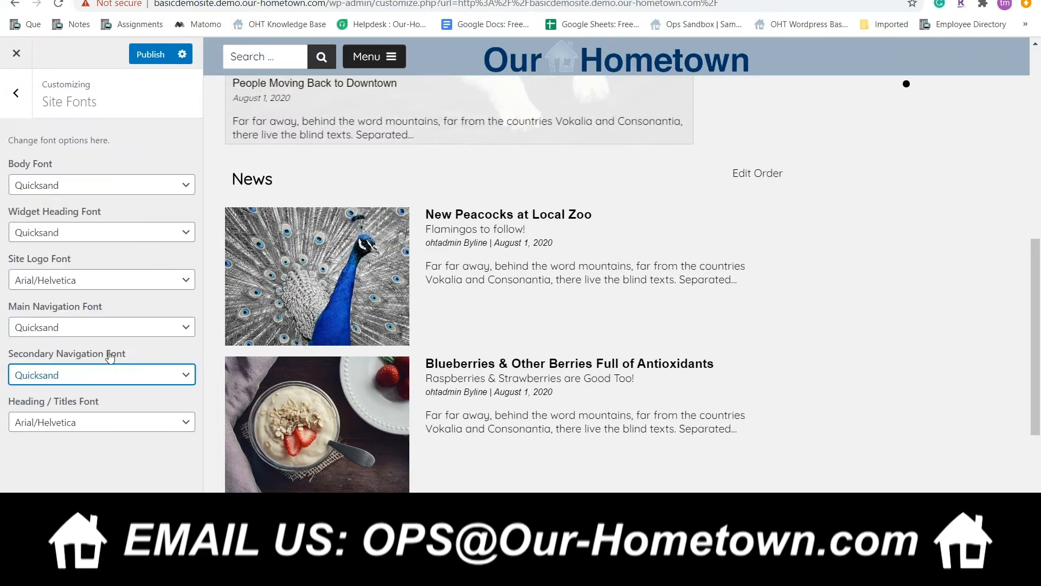
{"action": "left_click", "coordinate": [174, 422]}
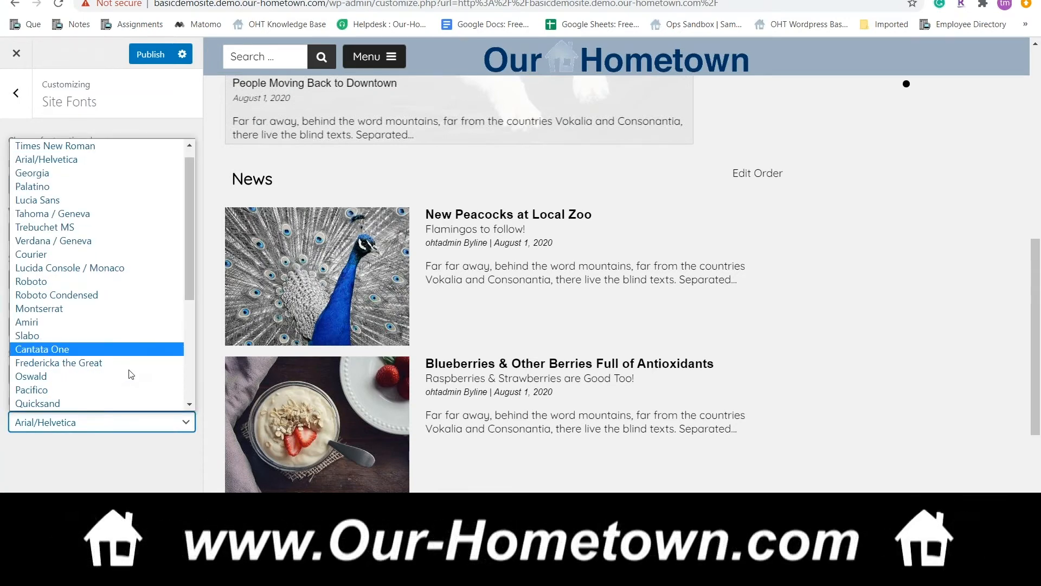
{"action": "left_click", "coordinate": [112, 402]}
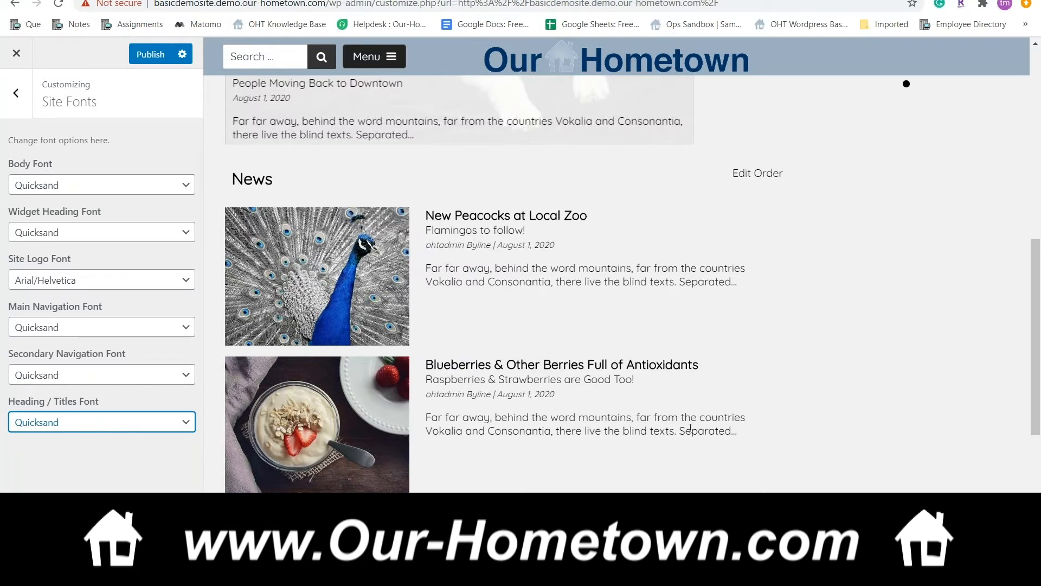
Check the headings in the site preview and set the Widget Heading Font to Default.
{"action": "scroll", "coordinate": [690, 428], "scroll_direction": "up", "scroll_amount": 1}
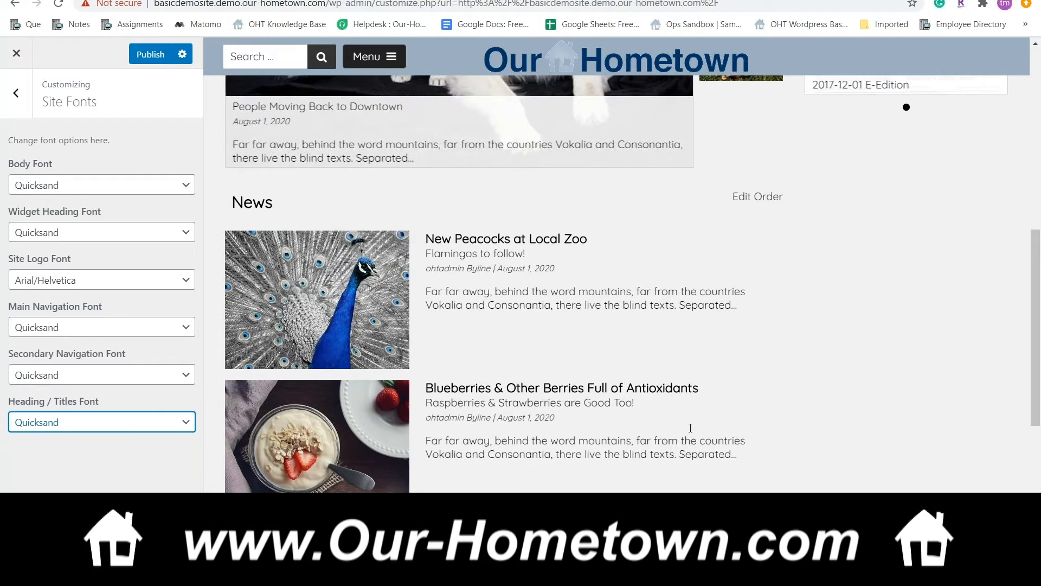
{"action": "scroll", "coordinate": [690, 428], "scroll_direction": "up", "scroll_amount": 2}
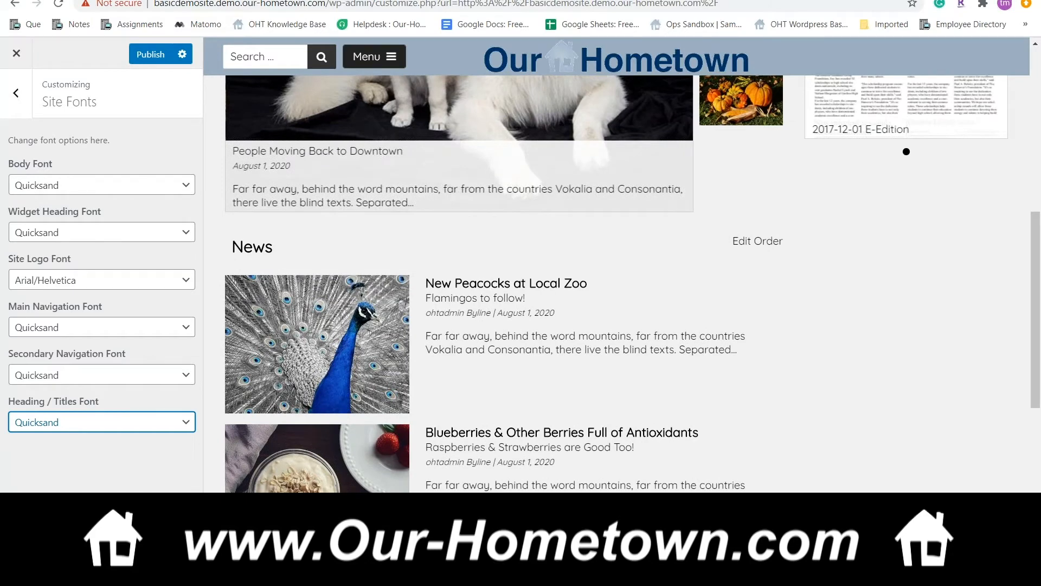
{"action": "left_click", "coordinate": [185, 426]}
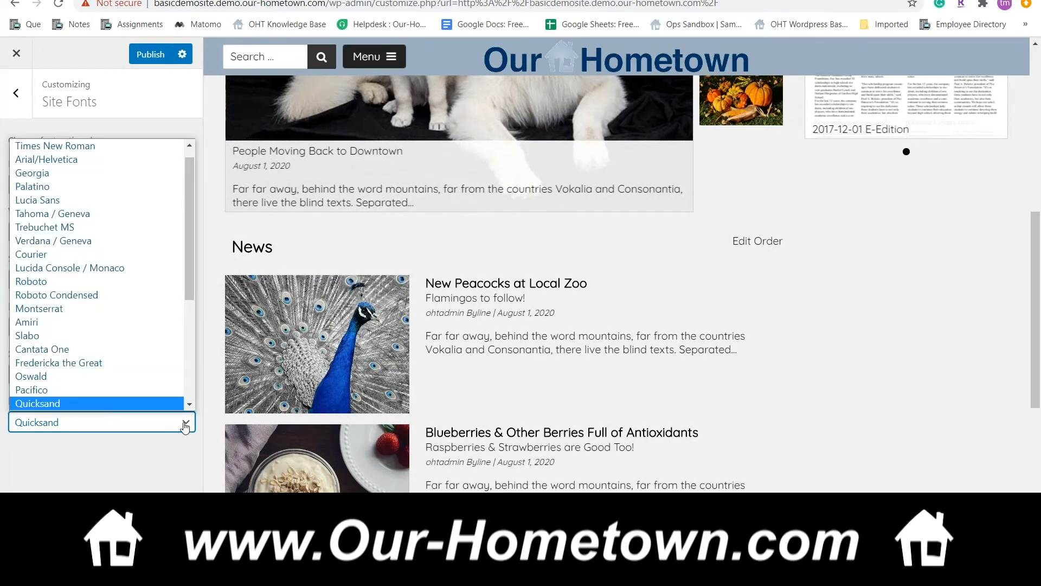
{"action": "left_click", "coordinate": [185, 426]}
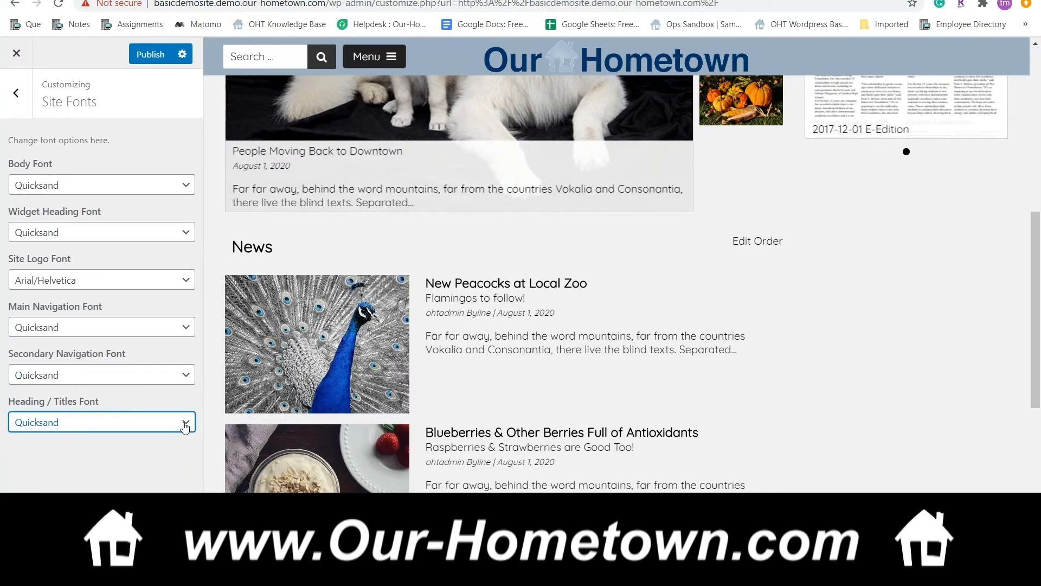
{"action": "left_click", "coordinate": [185, 234]}
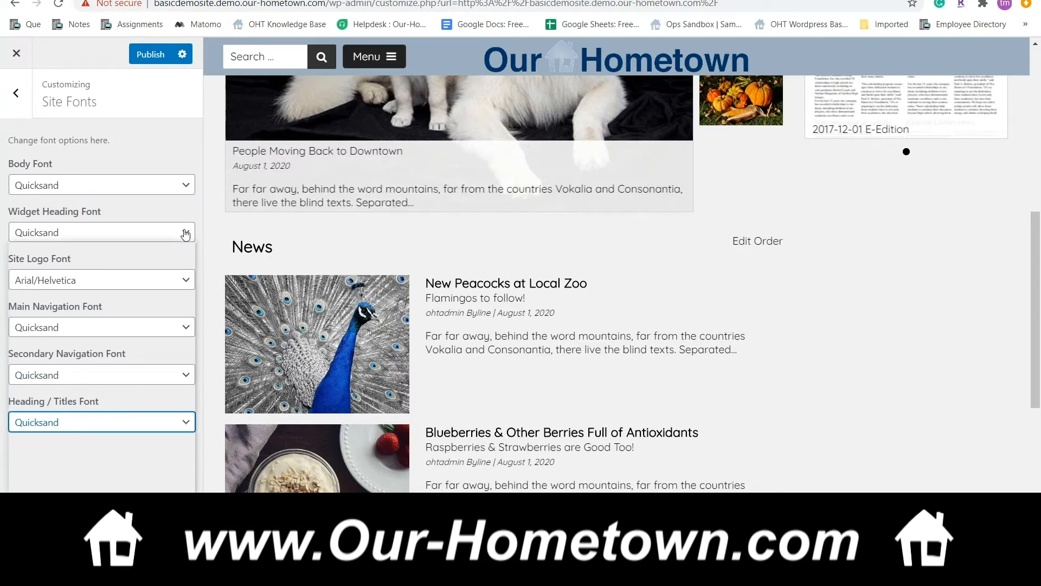
{"action": "scroll", "coordinate": [113, 252], "scroll_direction": "up", "scroll_amount": 1}
{"action": "left_click", "coordinate": [112, 250]}
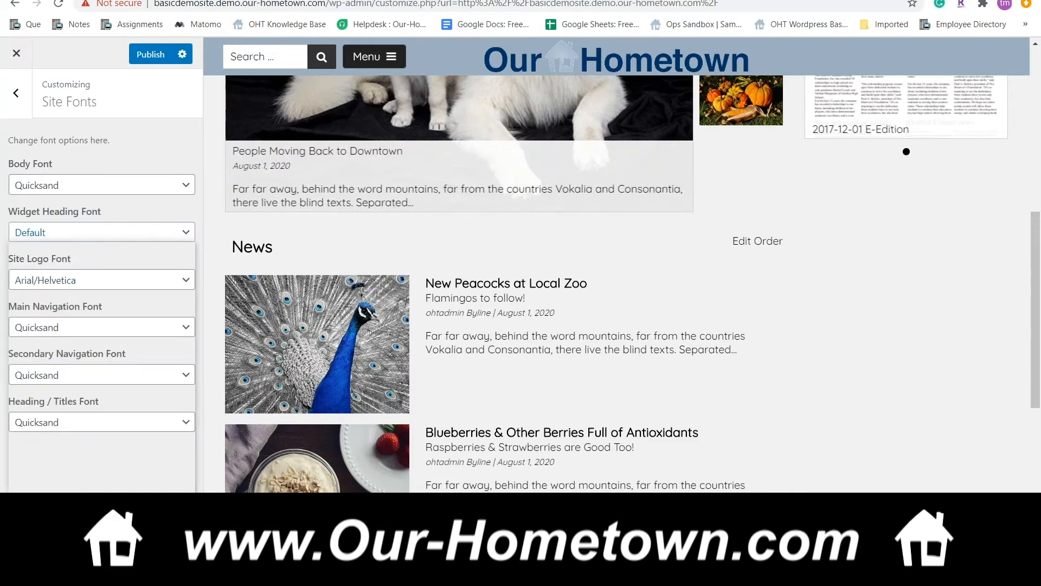
Try Times New Roman as the Widget Heading Font and set the font back to Quicksand.
{"action": "left_click", "coordinate": [176, 234]}
{"action": "left_click", "coordinate": [112, 262]}
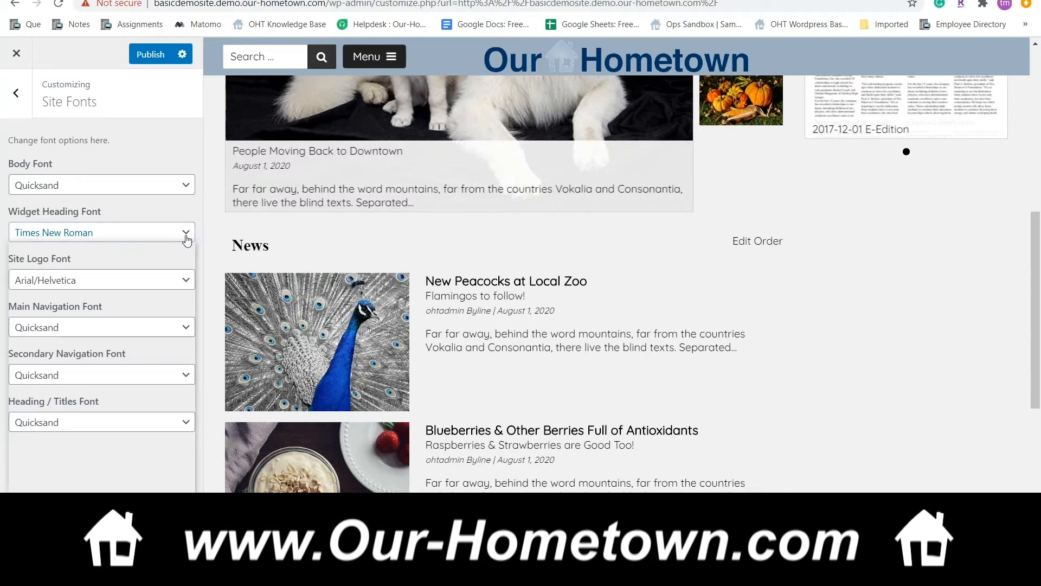
{"action": "left_click", "coordinate": [186, 237]}
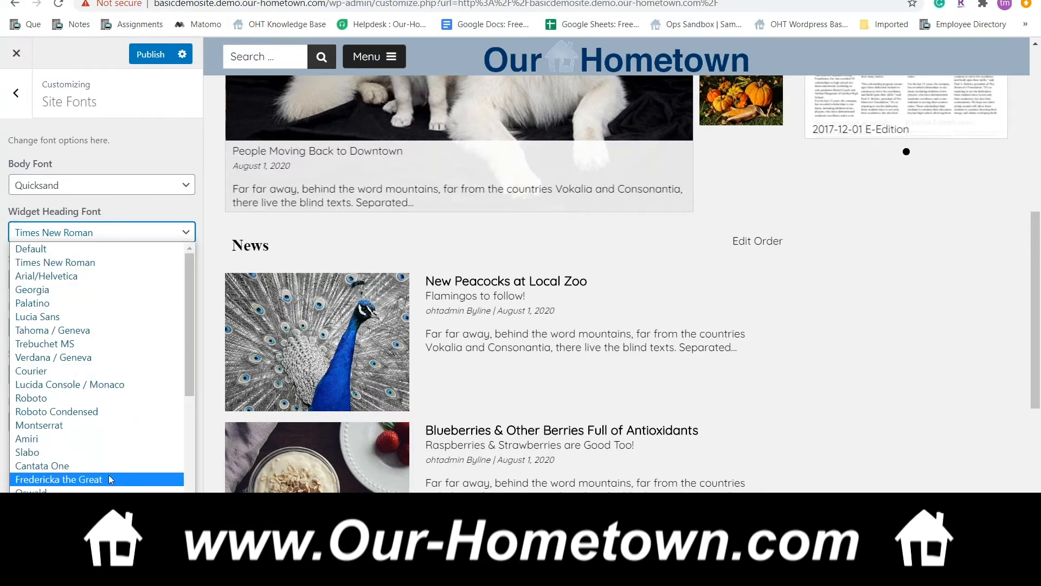
{"action": "scroll", "coordinate": [111, 474], "scroll_direction": "down", "scroll_amount": 4}
{"action": "scroll", "coordinate": [111, 479], "scroll_direction": "down", "scroll_amount": 1}
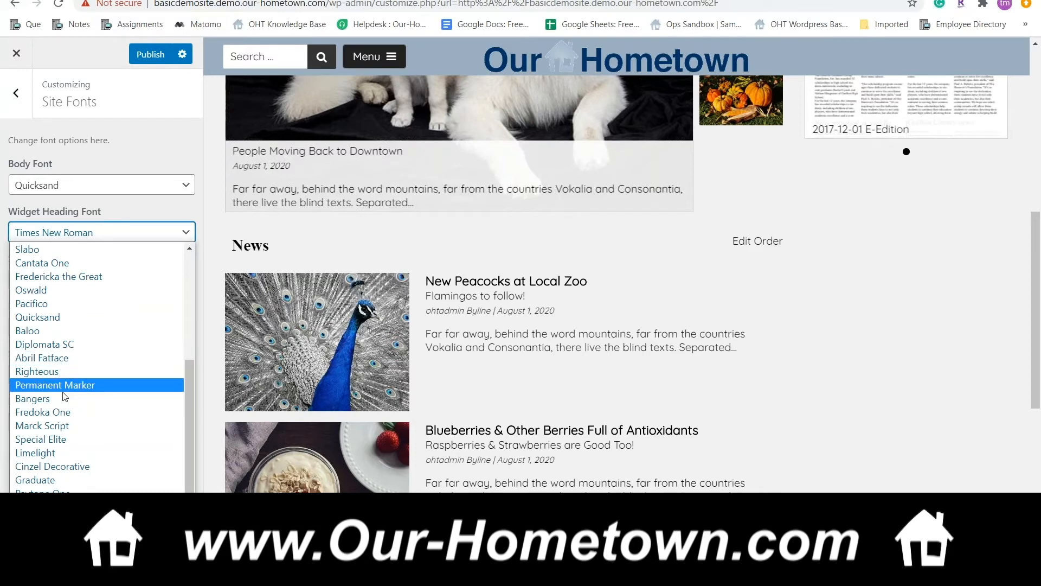
{"action": "scroll", "coordinate": [104, 422], "scroll_direction": "up", "scroll_amount": 1}
{"action": "scroll", "coordinate": [105, 422], "scroll_direction": "up", "scroll_amount": 3}
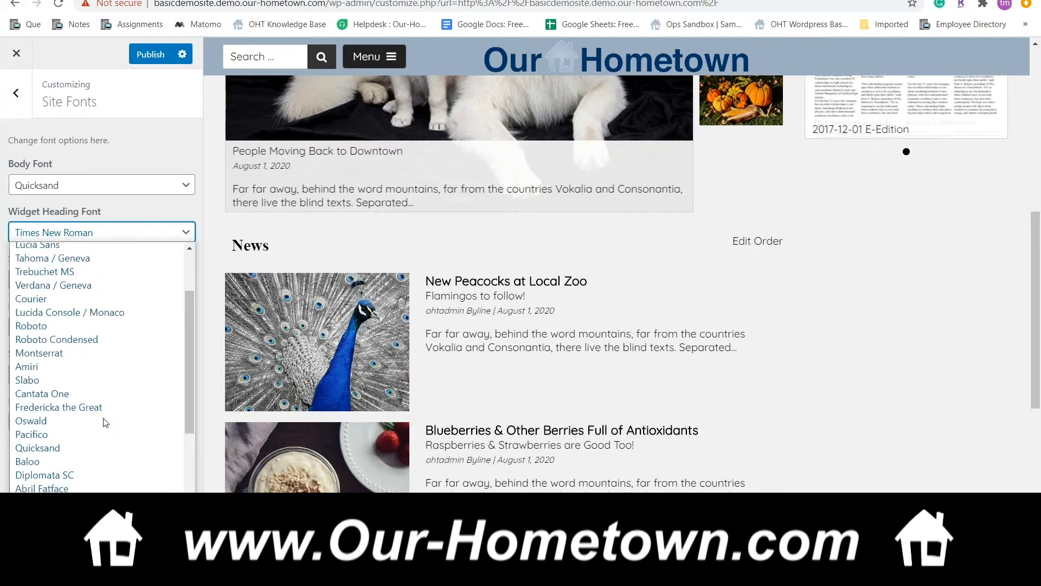
{"action": "left_click", "coordinate": [65, 449]}
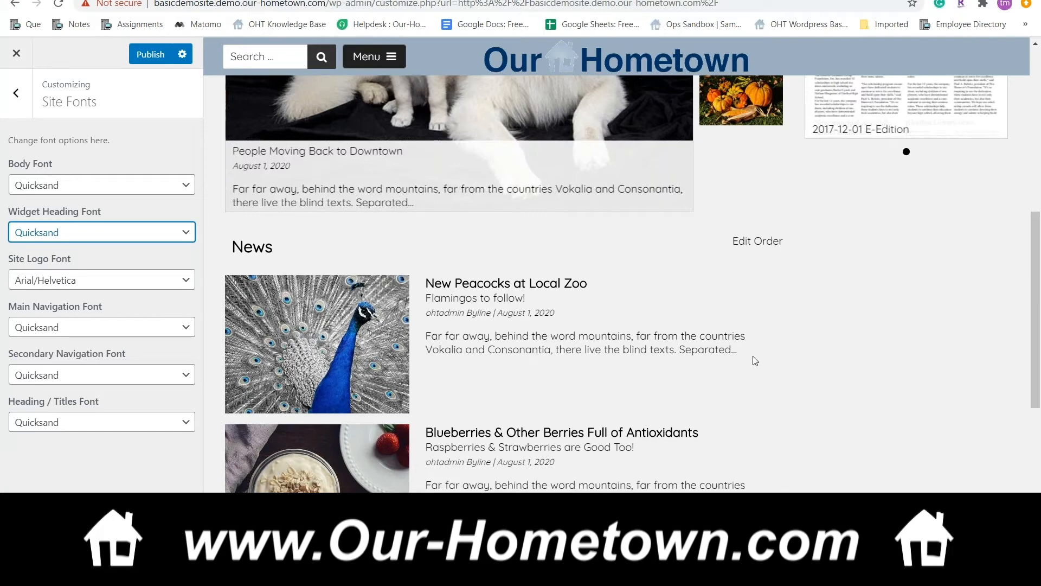
Check the fonts in the site preview, leave the Site Fonts settings and publish the changes.
{"action": "scroll", "coordinate": [754, 361], "scroll_direction": "up", "scroll_amount": 2}
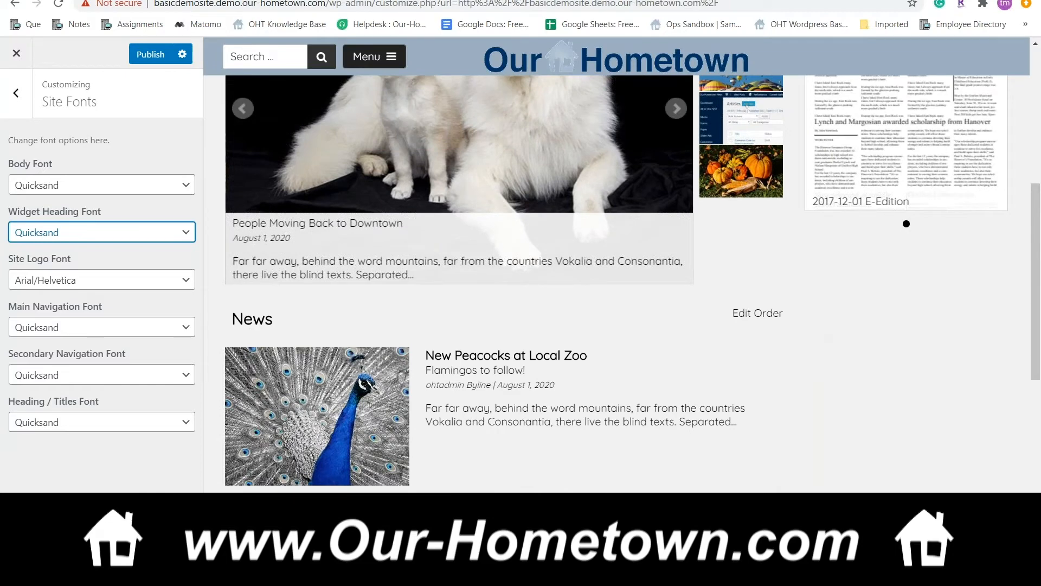
{"action": "scroll", "coordinate": [650, 196], "scroll_direction": "up", "scroll_amount": 10}
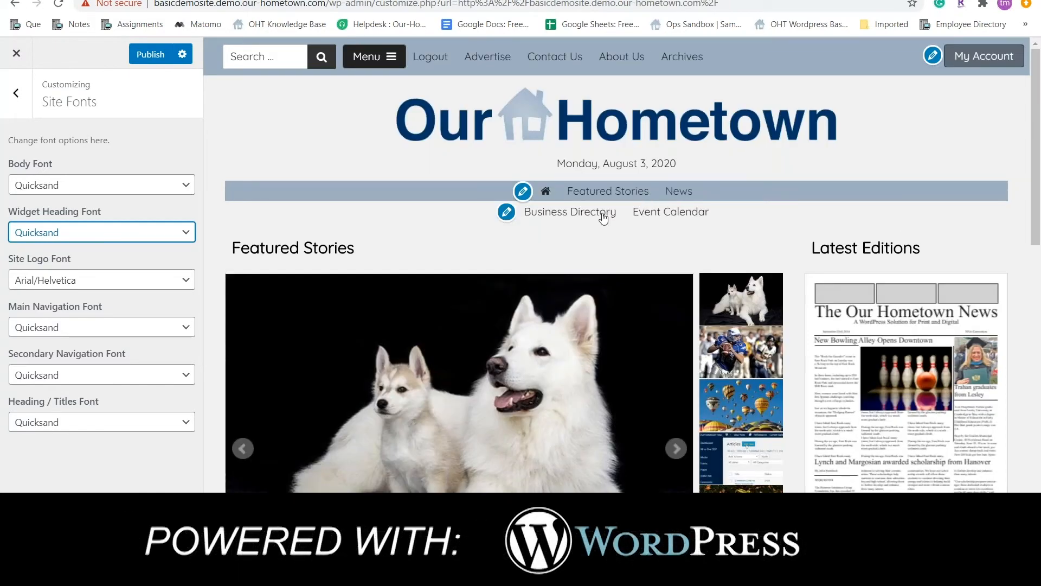
{"action": "left_click", "coordinate": [14, 102]}
{"action": "left_click", "coordinate": [13, 102]}
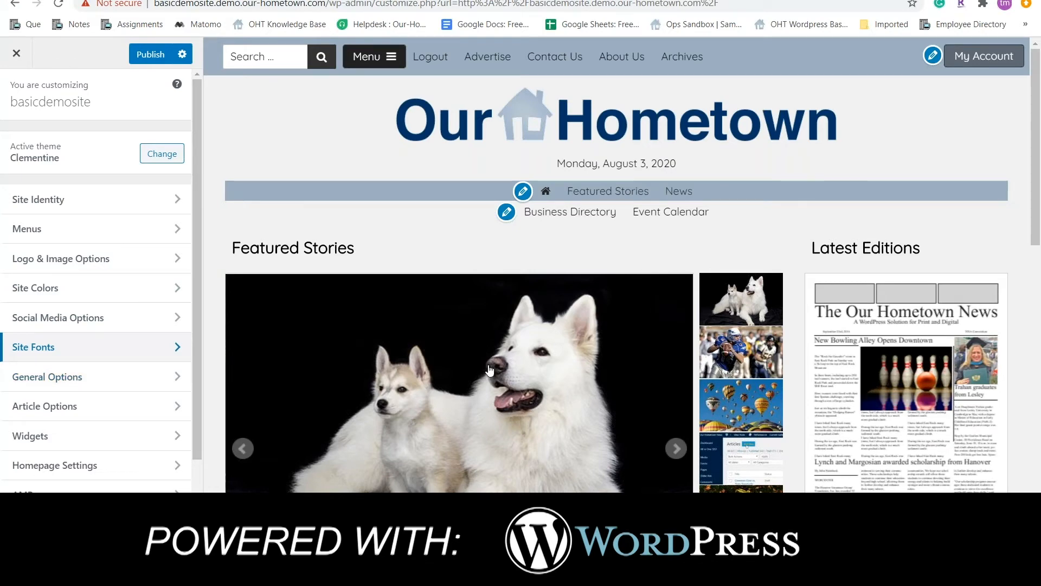
{"action": "scroll", "coordinate": [489, 370], "scroll_direction": "down", "scroll_amount": 1}
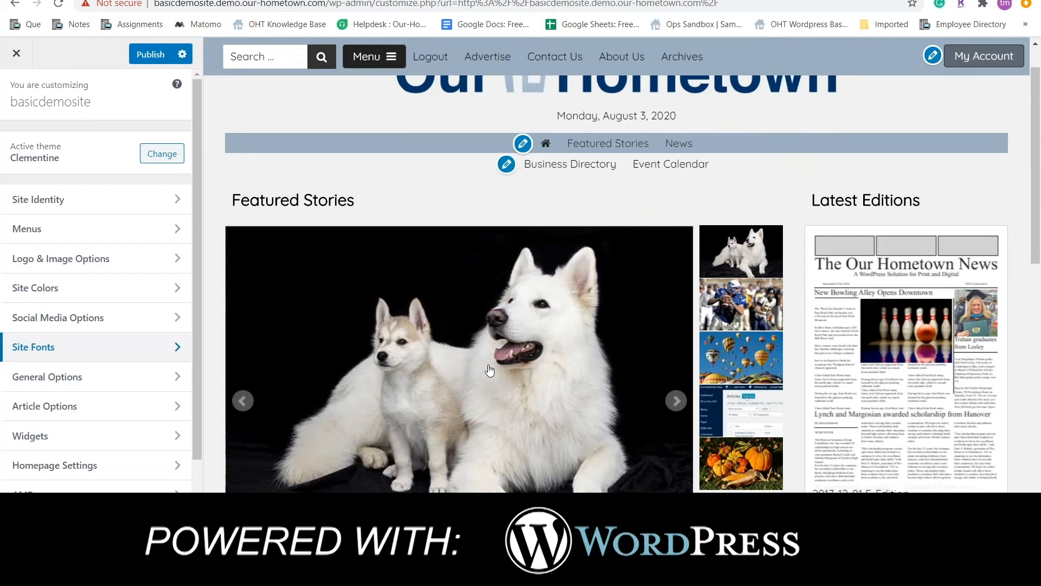
{"action": "scroll", "coordinate": [489, 371], "scroll_direction": "down", "scroll_amount": 4}
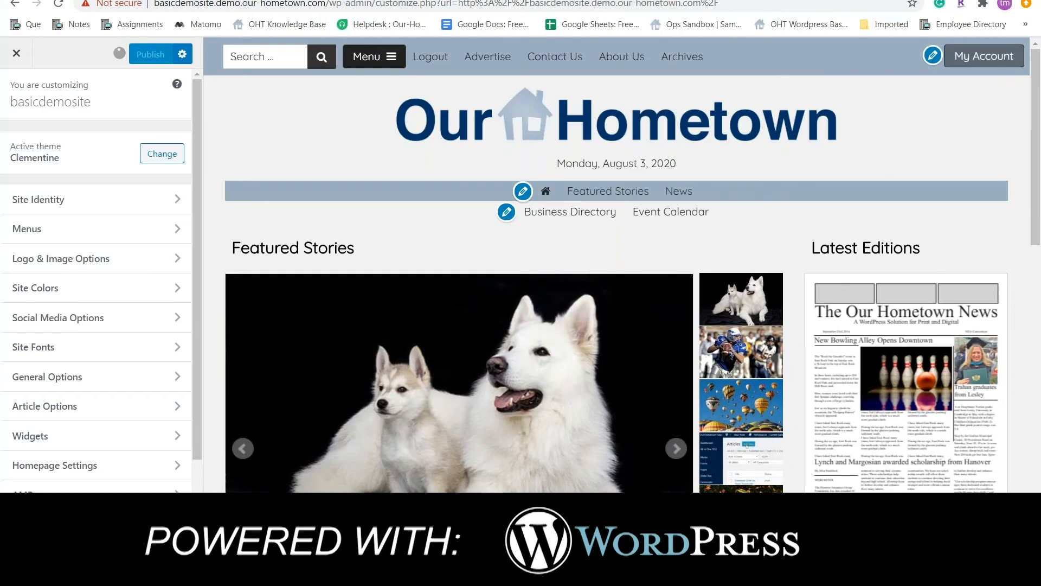
Open the Widgets settings and examine the homepage layout in the preview against the available widget areas.
{"action": "scroll", "coordinate": [350, 354], "scroll_direction": "down", "scroll_amount": 6}
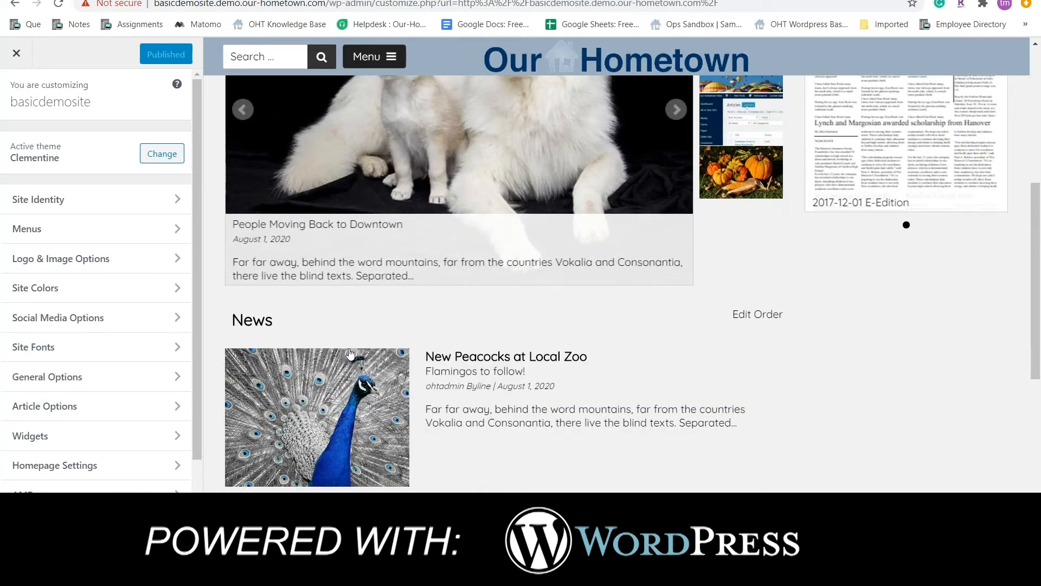
{"action": "scroll", "coordinate": [349, 353], "scroll_direction": "down", "scroll_amount": 4}
{"action": "left_click", "coordinate": [171, 435]}
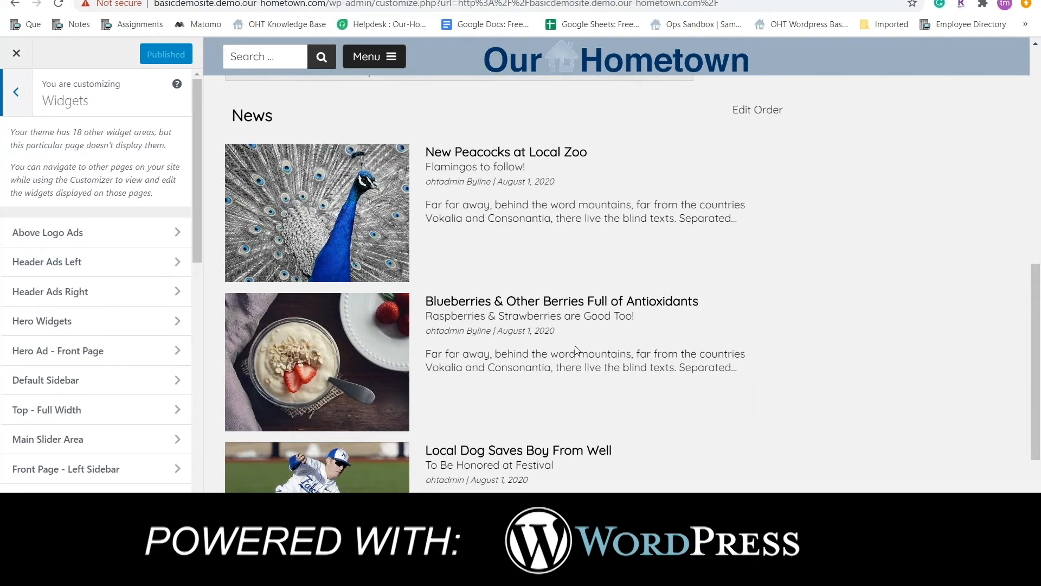
{"action": "scroll", "coordinate": [576, 350], "scroll_direction": "down", "scroll_amount": 1}
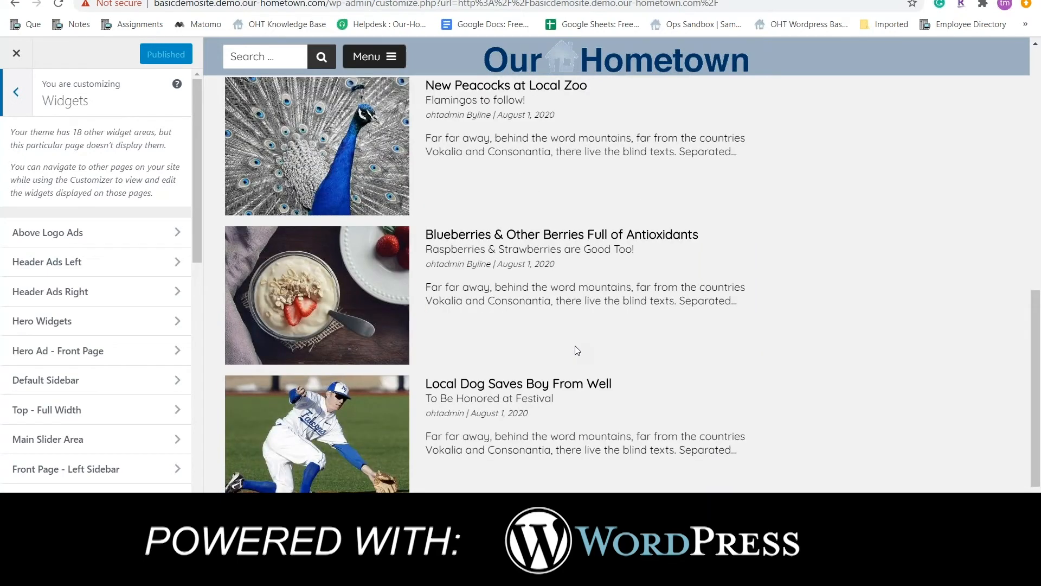
{"action": "scroll", "coordinate": [577, 351], "scroll_direction": "up", "scroll_amount": 1}
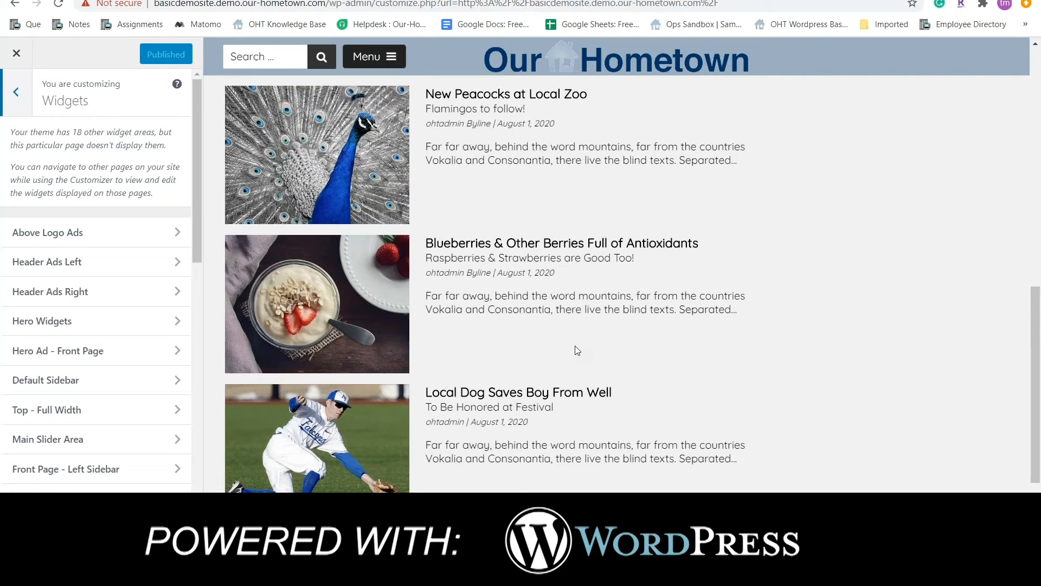
{"action": "scroll", "coordinate": [576, 350], "scroll_direction": "up", "scroll_amount": 3}
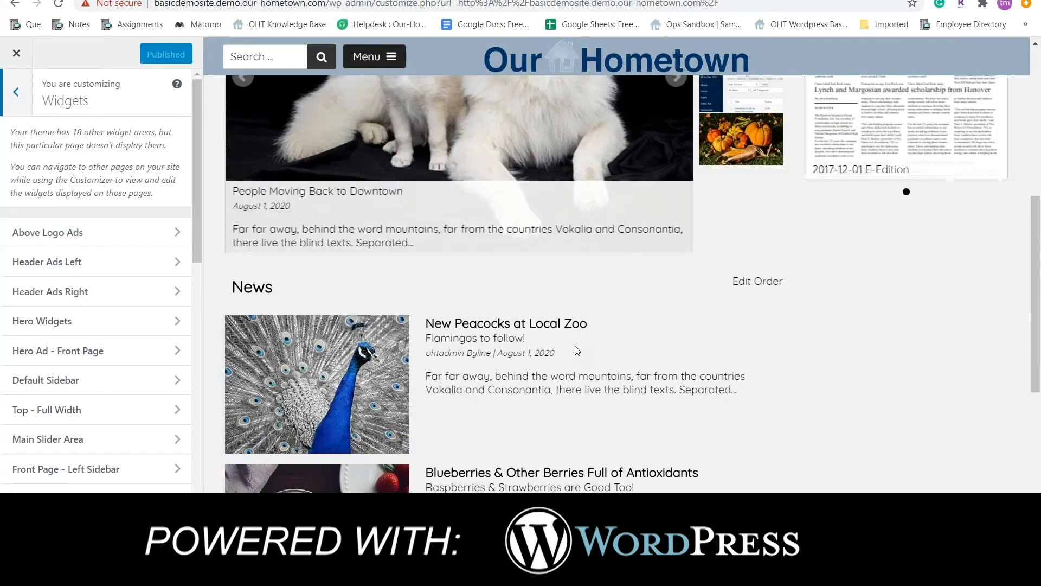
{"action": "scroll", "coordinate": [575, 350], "scroll_direction": "up", "scroll_amount": 4}
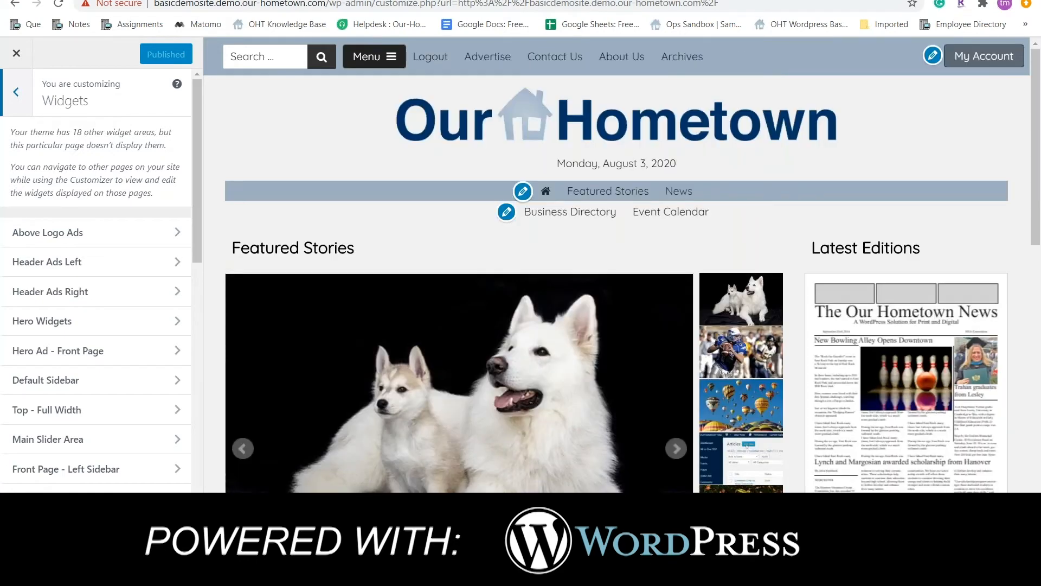
{"action": "scroll", "coordinate": [573, 356], "scroll_direction": "down", "scroll_amount": 1}
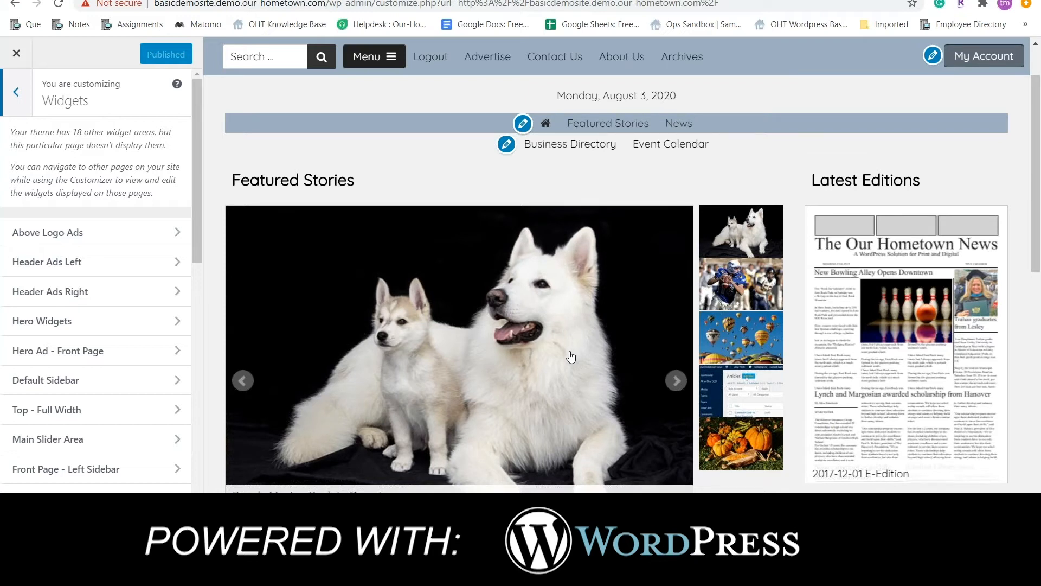
{"action": "scroll", "coordinate": [571, 356], "scroll_direction": "up", "scroll_amount": 1}
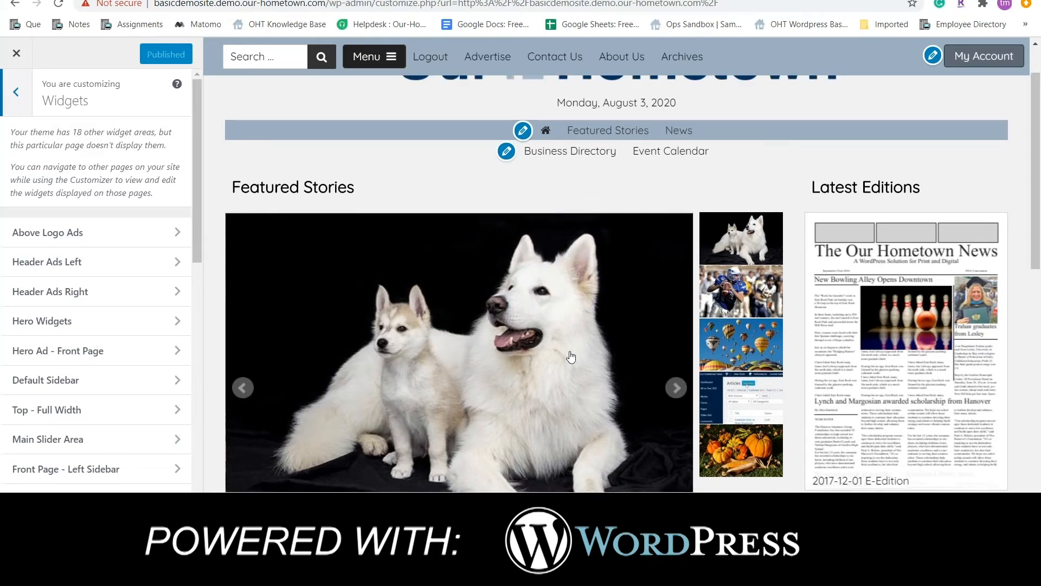
{"action": "scroll", "coordinate": [571, 357], "scroll_direction": "up", "scroll_amount": 2}
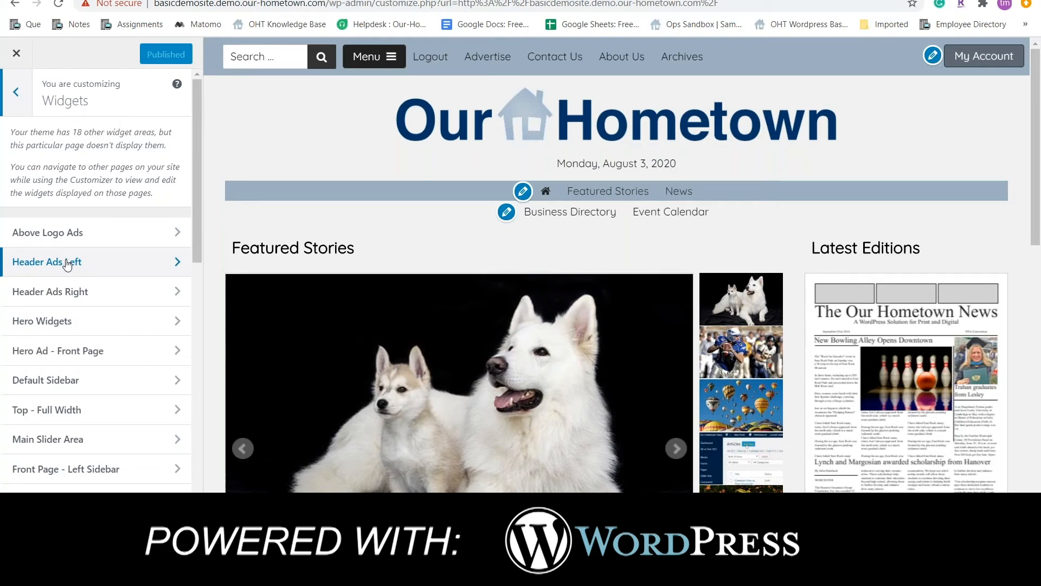
Add an AdRotate Advert widget showing "1 - Demo ad 468x60" to the Header Ads Left area and publish it.
{"action": "left_click", "coordinate": [68, 264]}
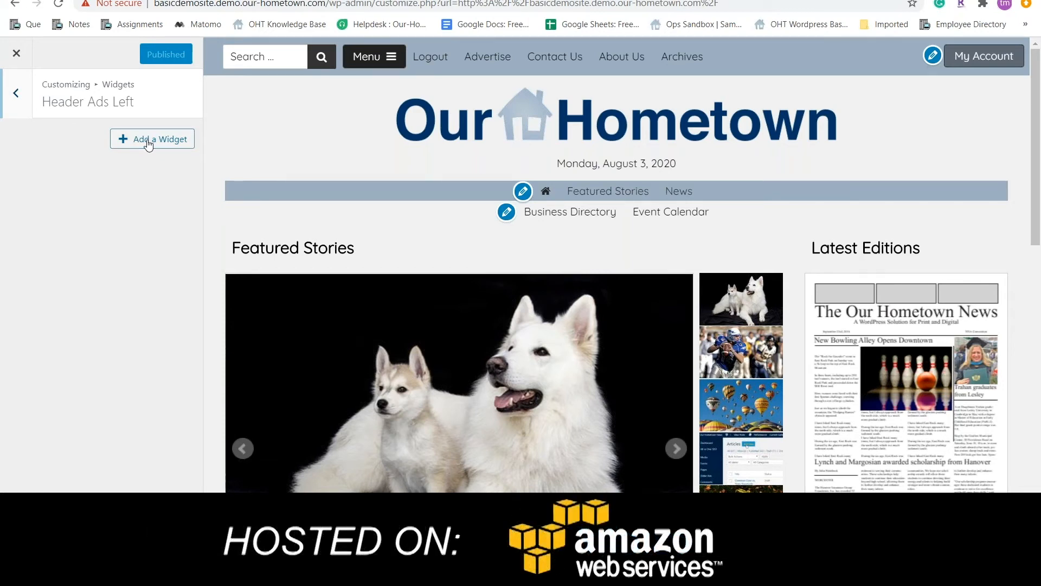
{"action": "left_click", "coordinate": [148, 142]}
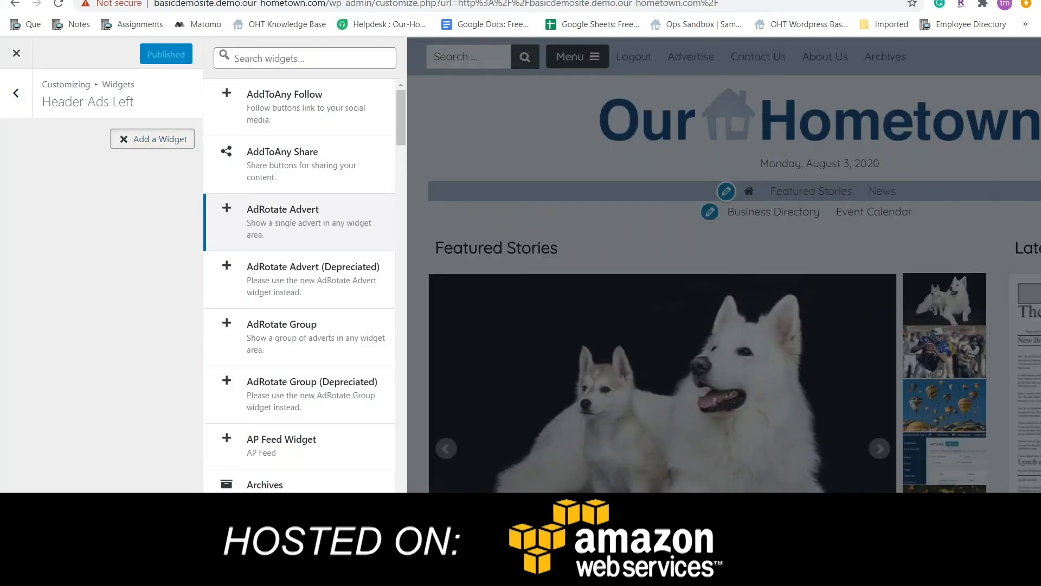
{"action": "left_click", "coordinate": [293, 222]}
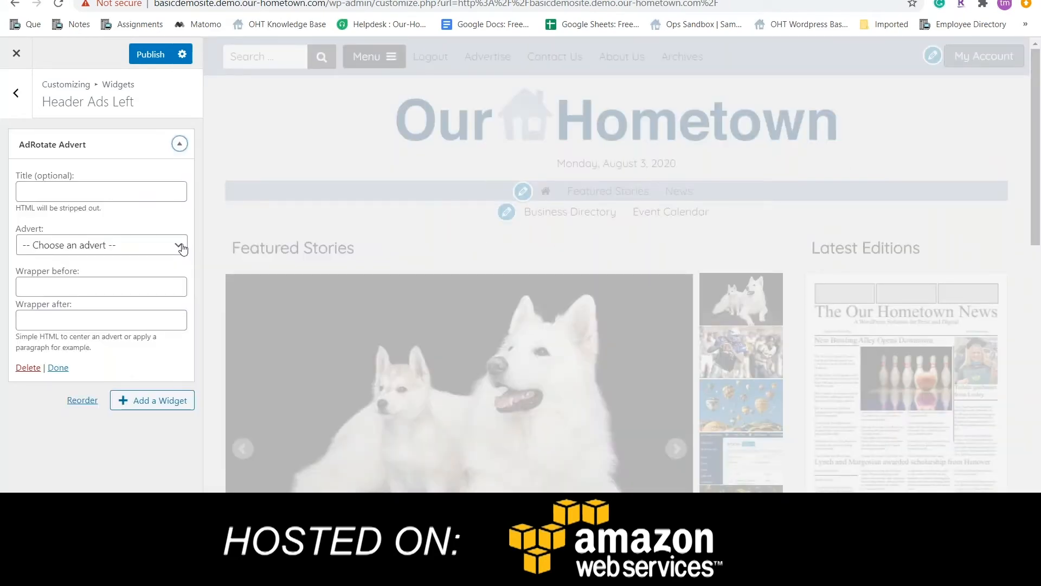
{"action": "left_click", "coordinate": [181, 246]}
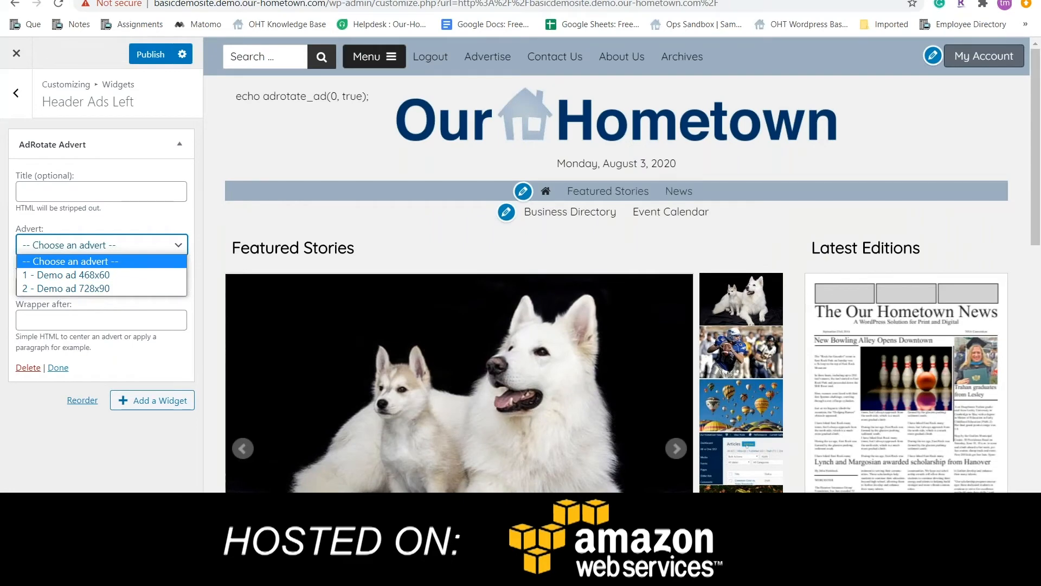
{"action": "left_click", "coordinate": [66, 275]}
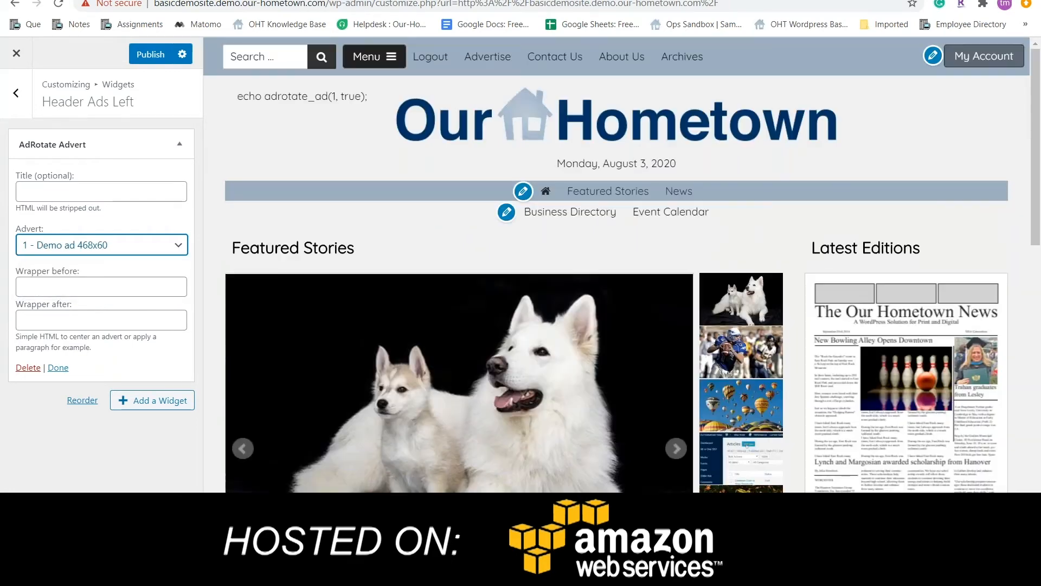
{"action": "left_click", "coordinate": [149, 57]}
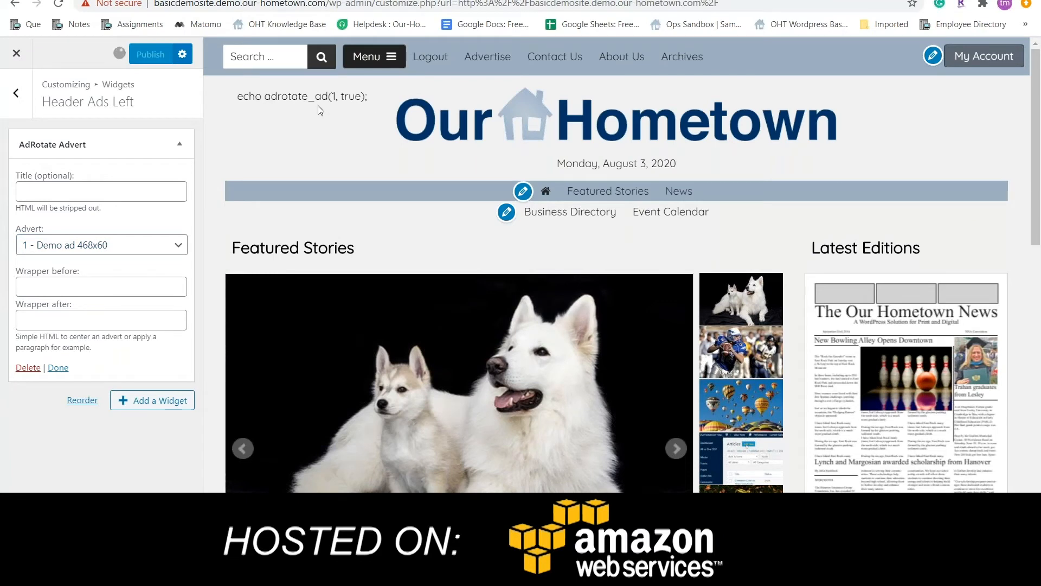
{"action": "left_click", "coordinate": [20, 55]}
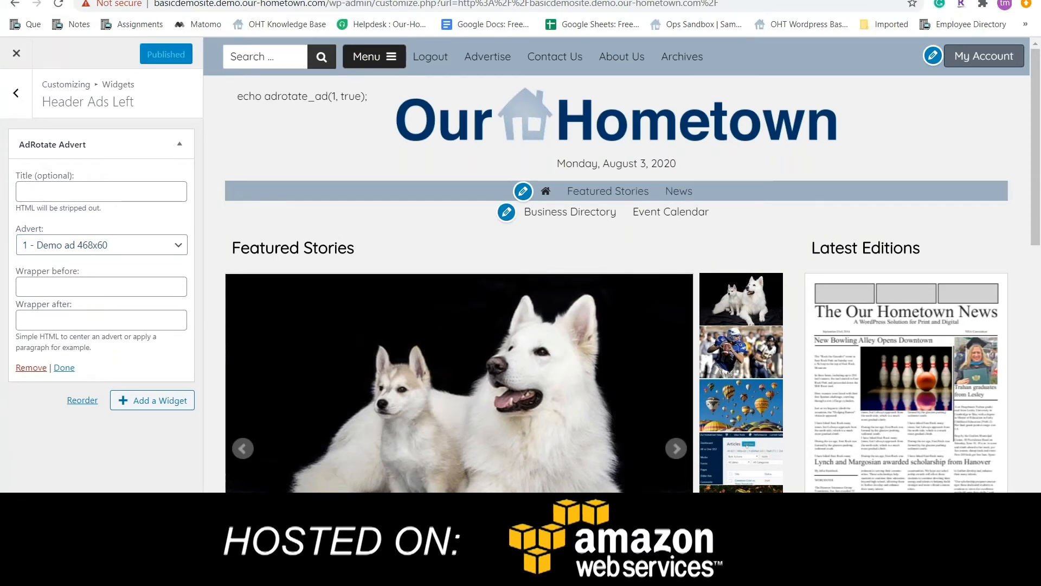
Copy the site's domain from the address and open the live site in a new browser tab.
{"action": "double_click", "coordinate": [196, 4]}
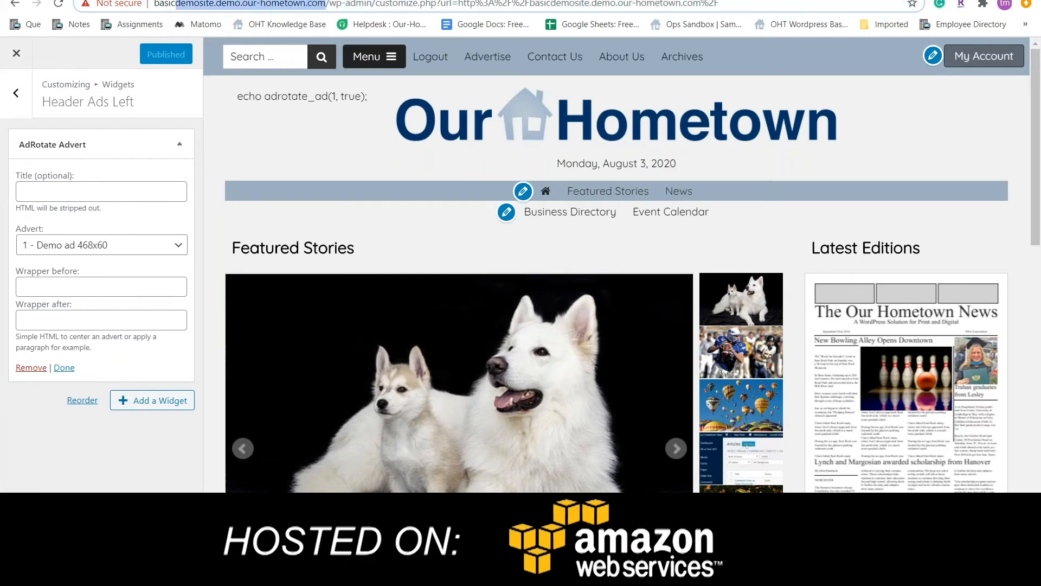
{"action": "right_click", "coordinate": [196, 4]}
{"action": "left_click", "coordinate": [270, 74]}
{"action": "key", "text": "ctrl+t"}
{"action": "right_click", "coordinate": [211, 4]}
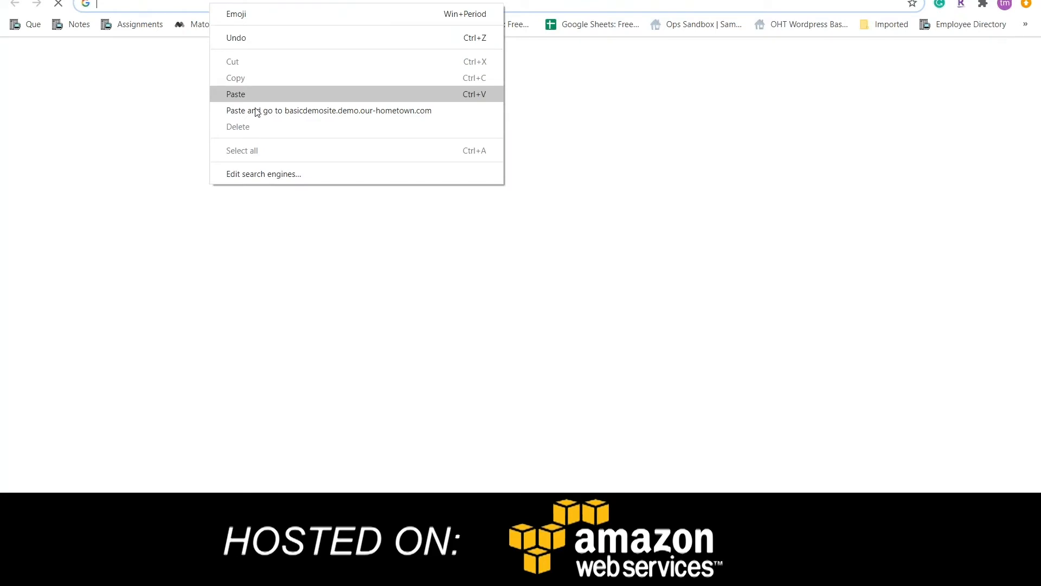
{"action": "left_click", "coordinate": [259, 115]}
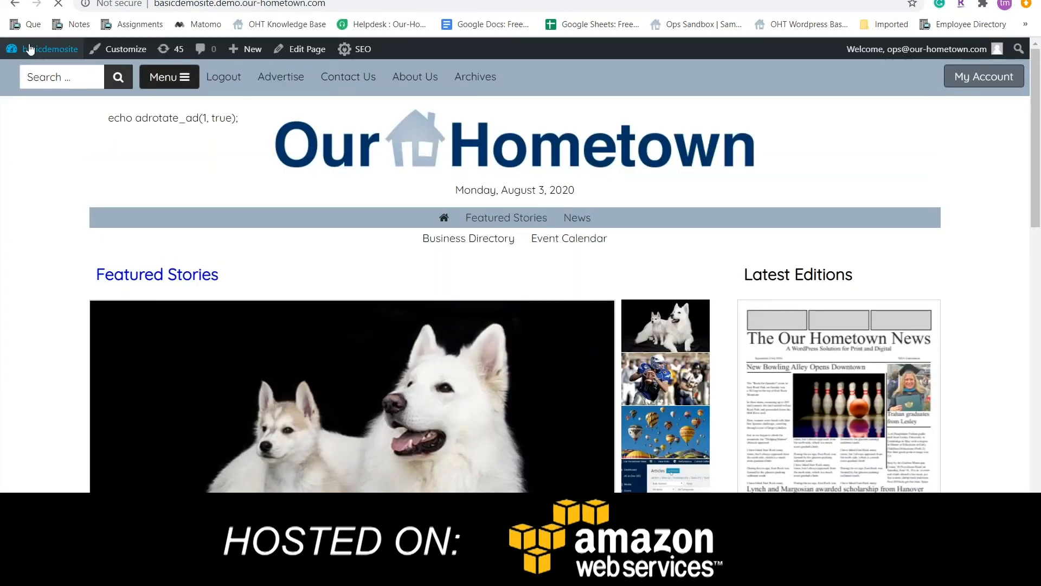
Turn off W3 Total Caching support in AdRotate Pro's Miscellaneous settings from the site dashboard and save the options.
{"action": "mouse_move", "coordinate": [28, 49]}
{"action": "left_click", "coordinate": [28, 73]}
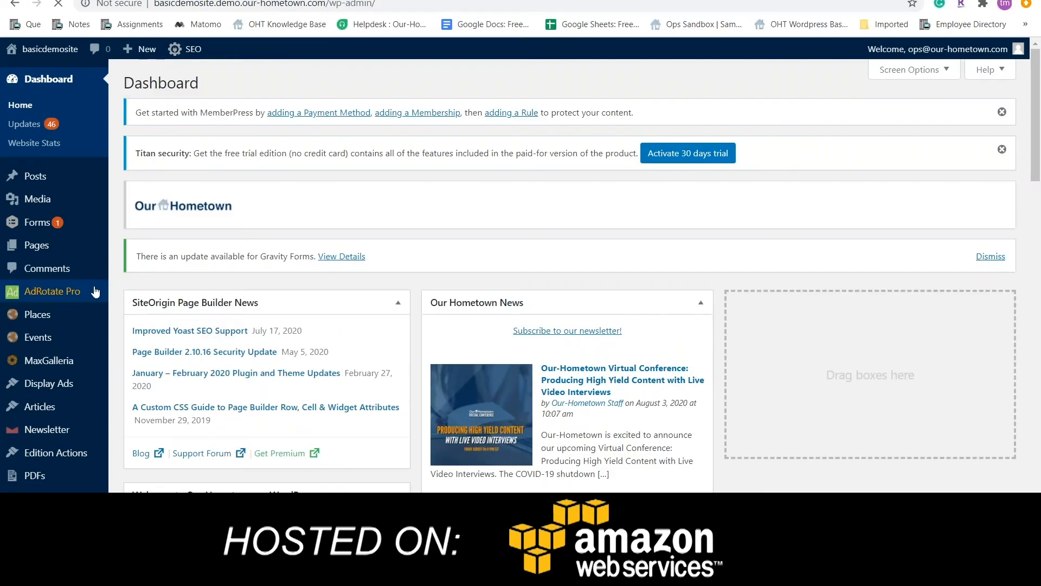
{"action": "mouse_move", "coordinate": [95, 292]}
{"action": "left_click", "coordinate": [133, 424]}
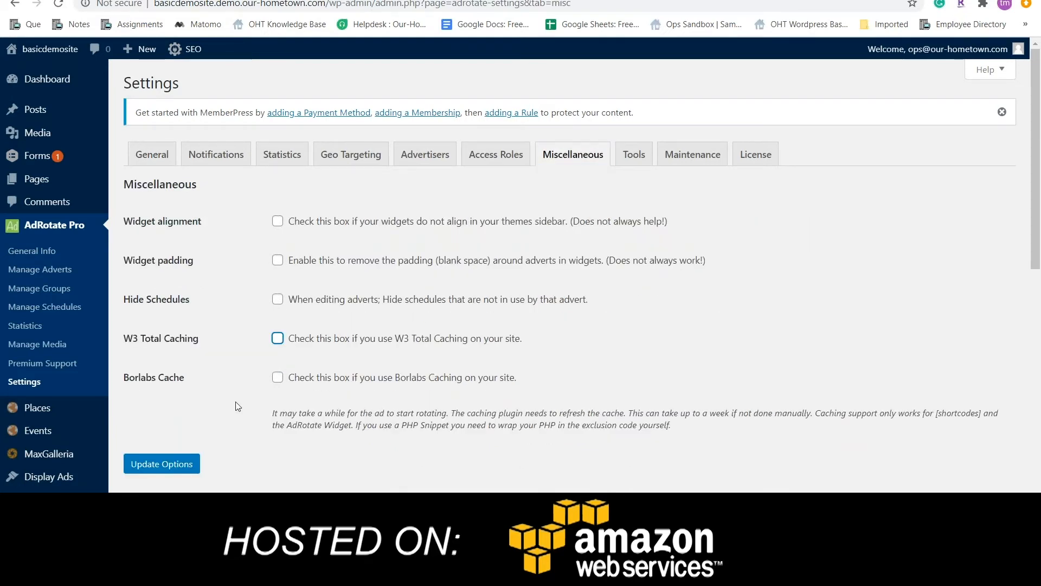
{"action": "left_click", "coordinate": [162, 463]}
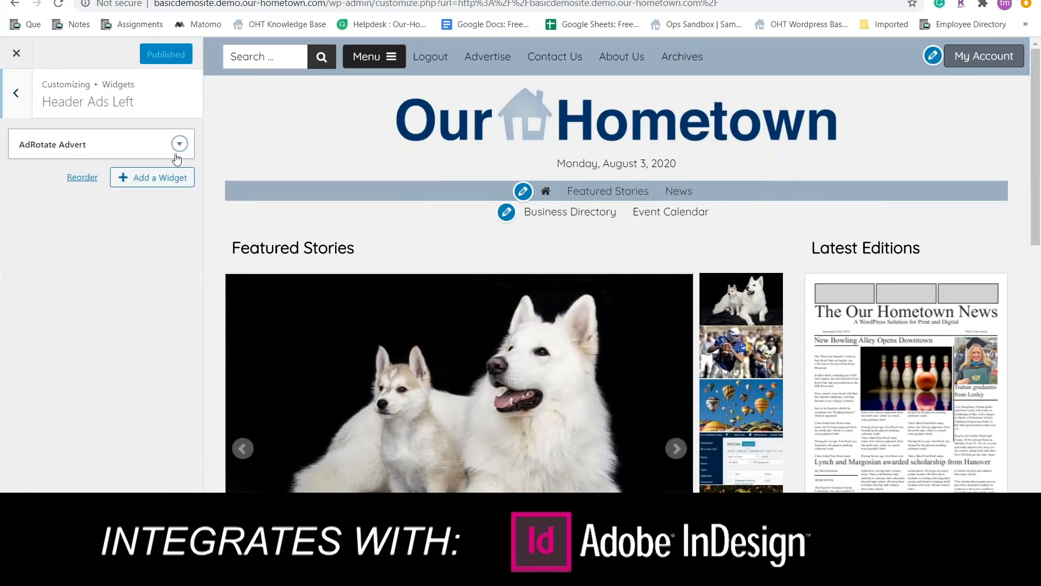
Check the advert chosen in the Header Ads Left widget and open AdRotate Pro's list of active adverts.
{"action": "left_click", "coordinate": [180, 144]}
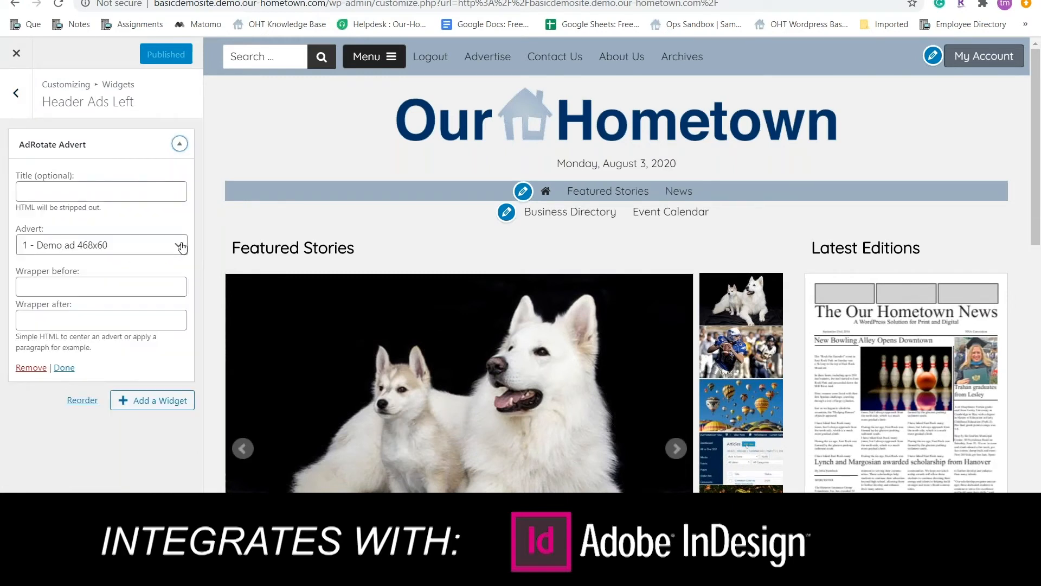
{"action": "left_click", "coordinate": [63, 367]}
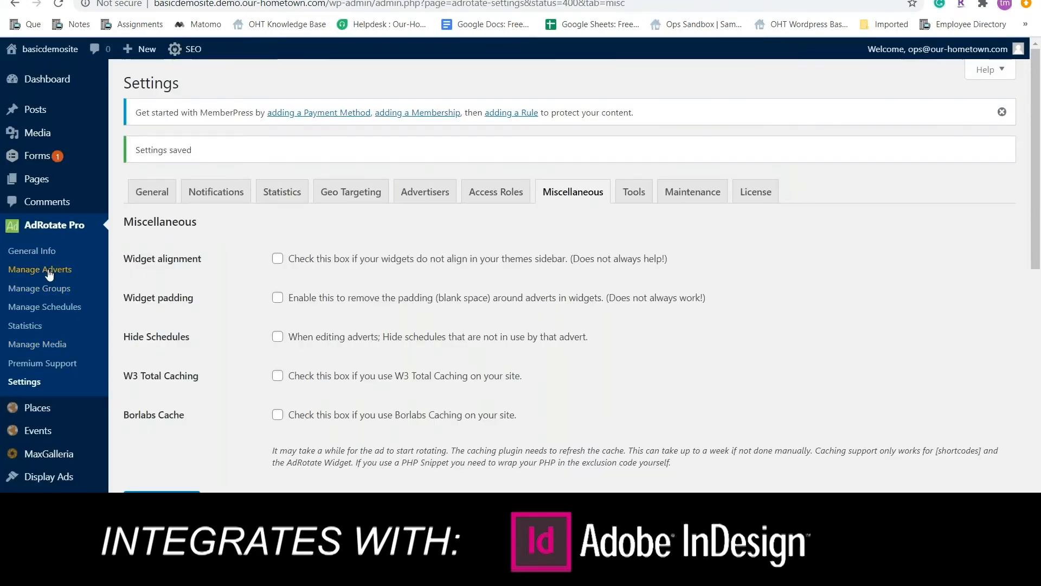
{"action": "left_click", "coordinate": [50, 273]}
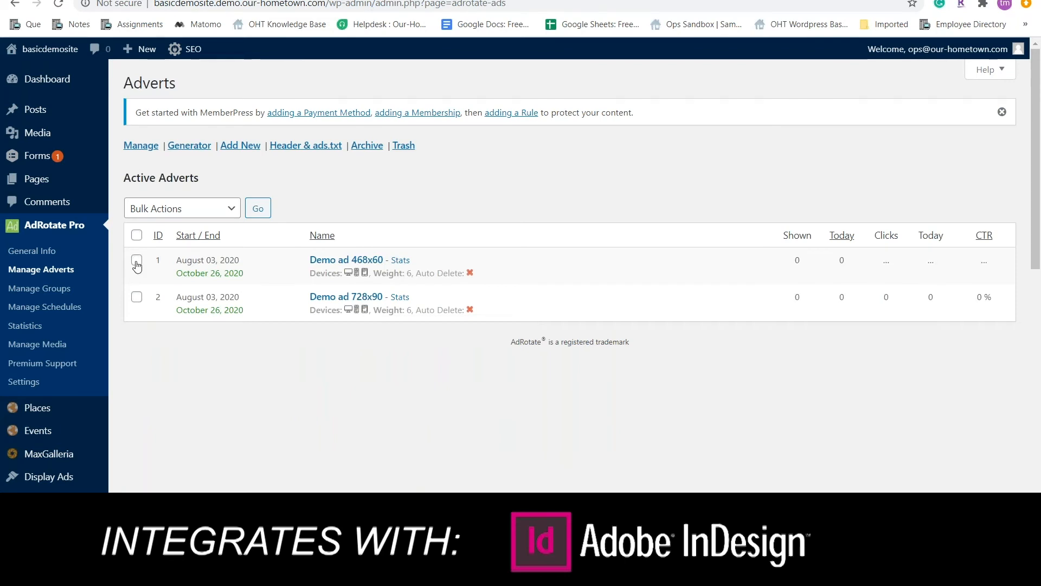
Open the "Demo ad 468x60" advert, review its settings and save it.
{"action": "left_click", "coordinate": [326, 265]}
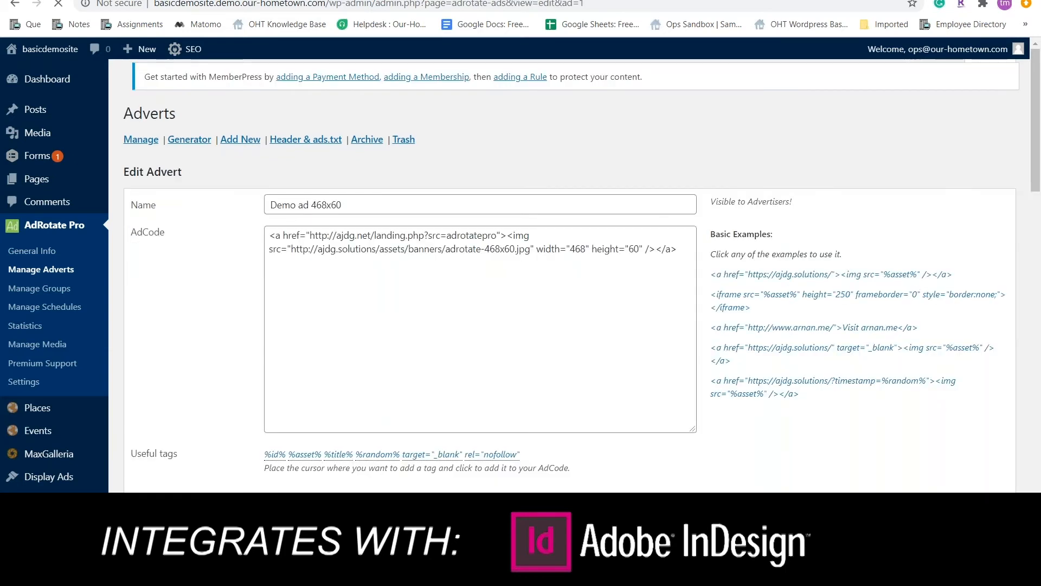
{"action": "scroll", "coordinate": [521, 271], "scroll_direction": "down", "scroll_amount": 3}
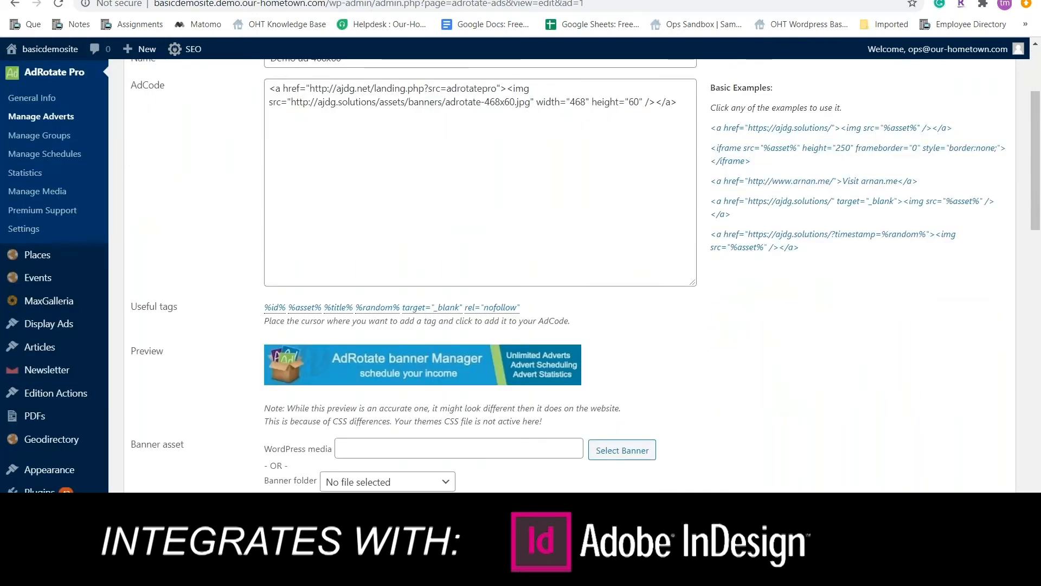
{"action": "scroll", "coordinate": [520, 271], "scroll_direction": "down", "scroll_amount": 3}
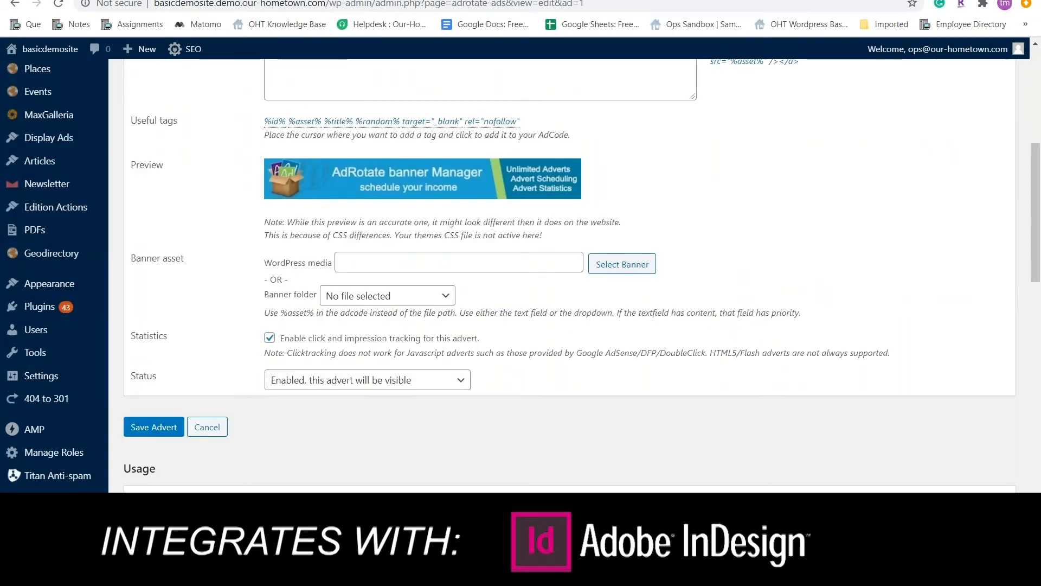
{"action": "scroll", "coordinate": [234, 401], "scroll_direction": "down", "scroll_amount": 2}
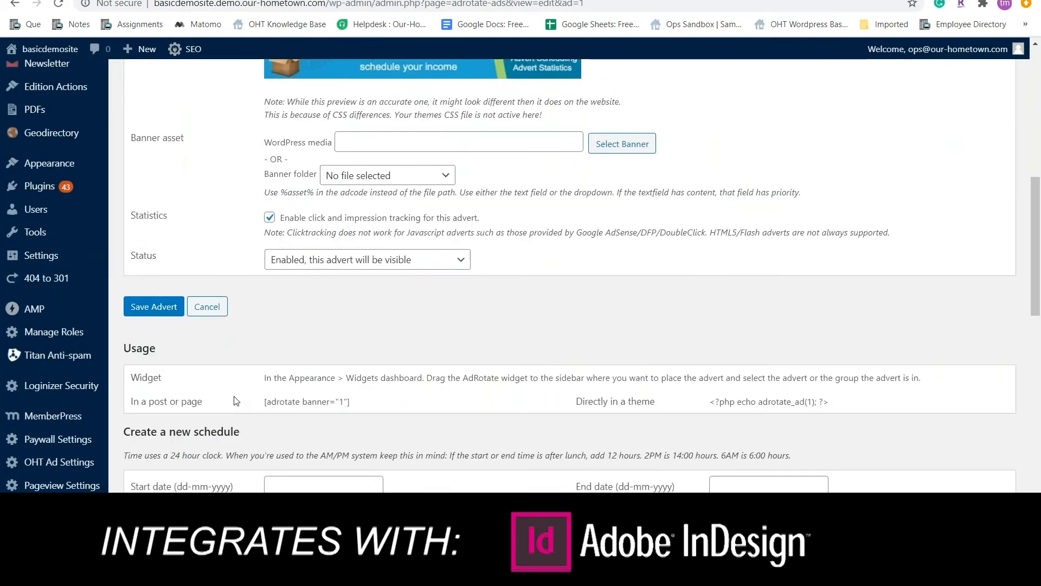
{"action": "scroll", "coordinate": [235, 401], "scroll_direction": "down", "scroll_amount": 5}
{"action": "scroll", "coordinate": [152, 435], "scroll_direction": "down", "scroll_amount": 5}
{"action": "left_click", "coordinate": [154, 437]}
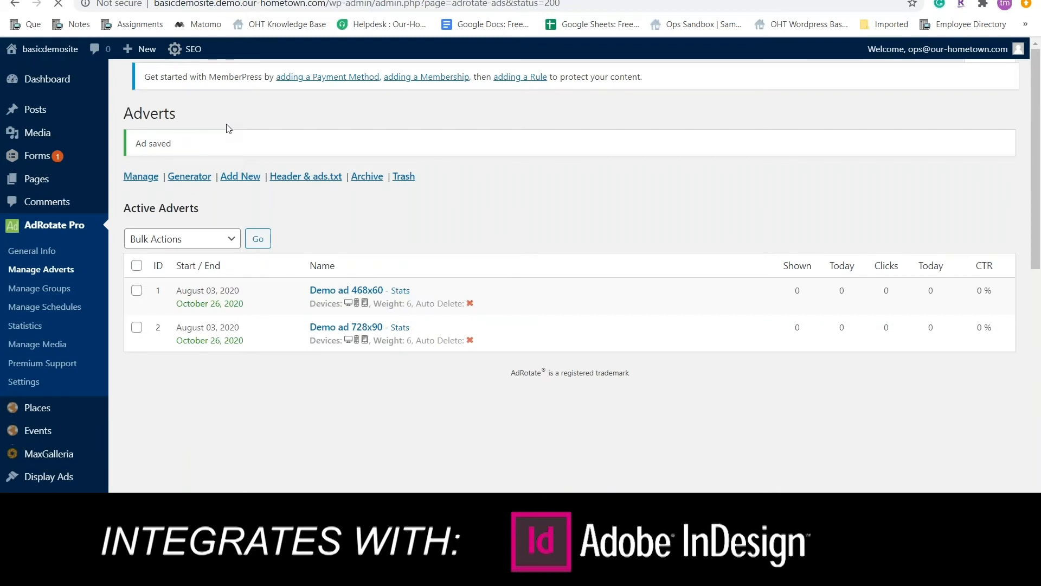
Start a new advert named "Demo" using the example image-link AdCode with target="_blank" and the %asset% source.
{"action": "left_click", "coordinate": [245, 185]}
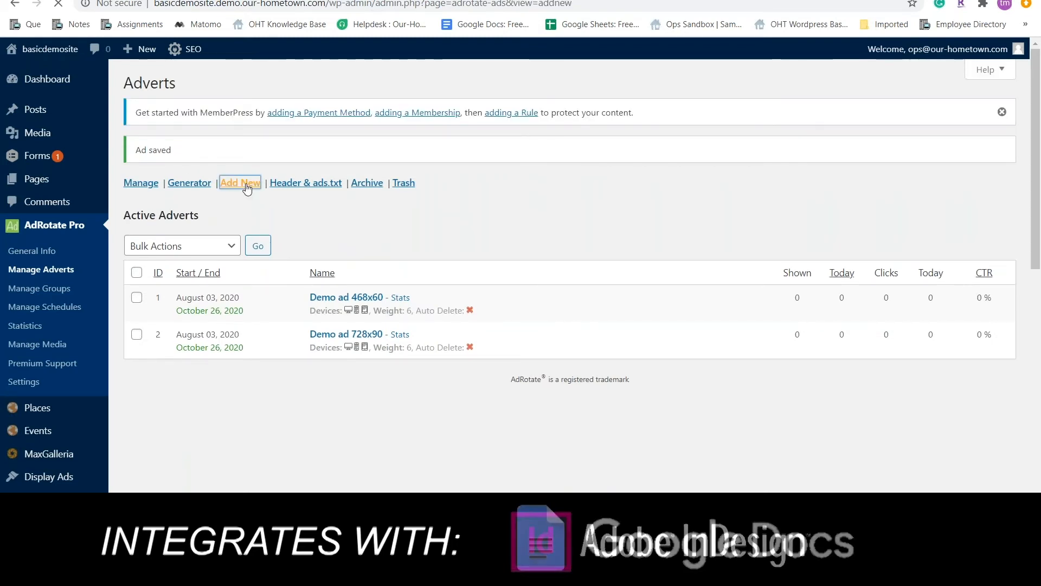
{"action": "type", "text": "Demo"}
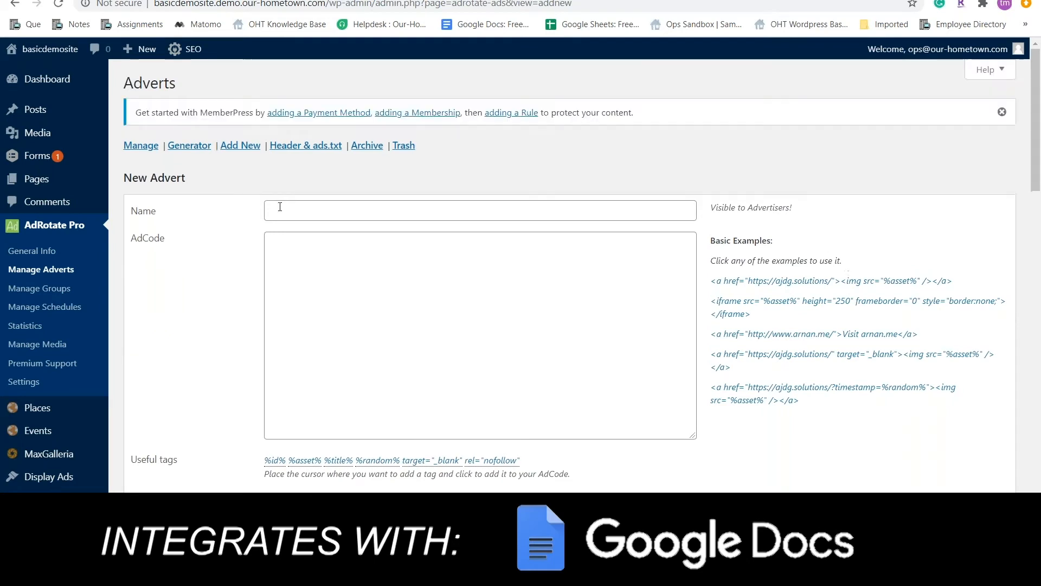
{"action": "left_click", "coordinate": [844, 360]}
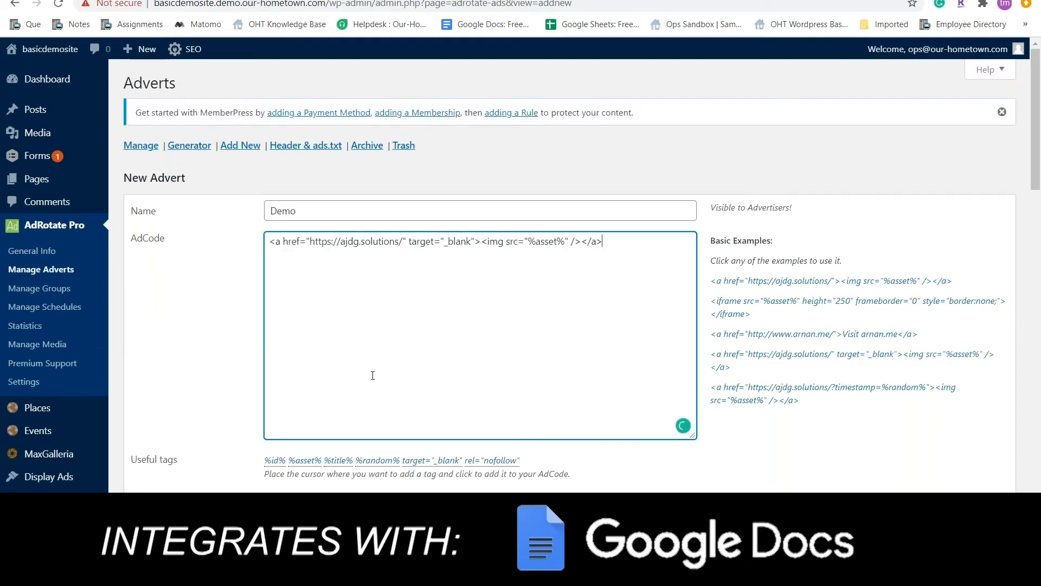
Choose OHT-House.jpg from the media library as the Demo advert's banner asset.
{"action": "scroll", "coordinate": [372, 375], "scroll_direction": "down", "scroll_amount": 1}
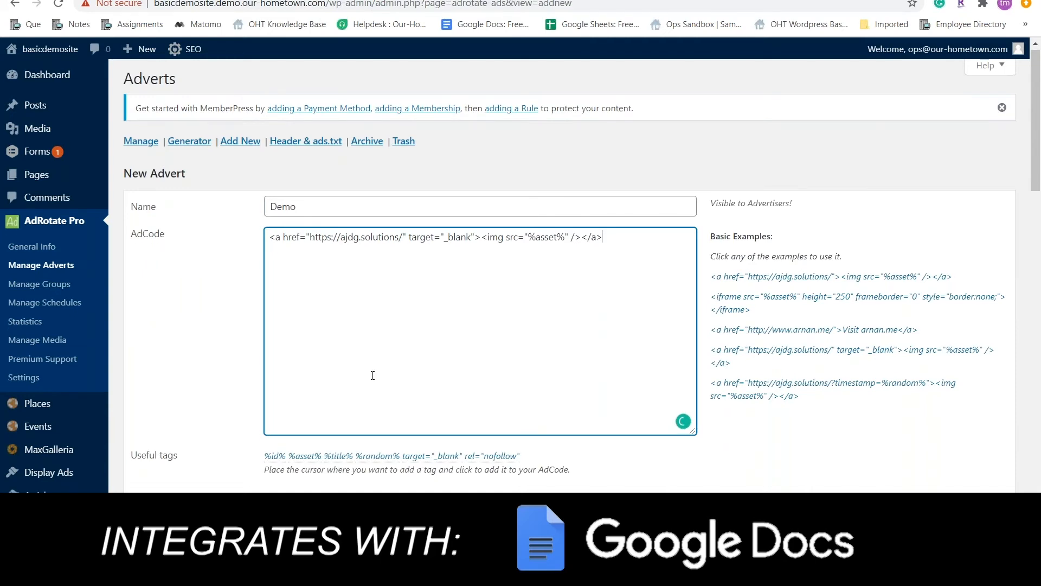
{"action": "scroll", "coordinate": [373, 375], "scroll_direction": "down", "scroll_amount": 4}
{"action": "left_click", "coordinate": [622, 367]}
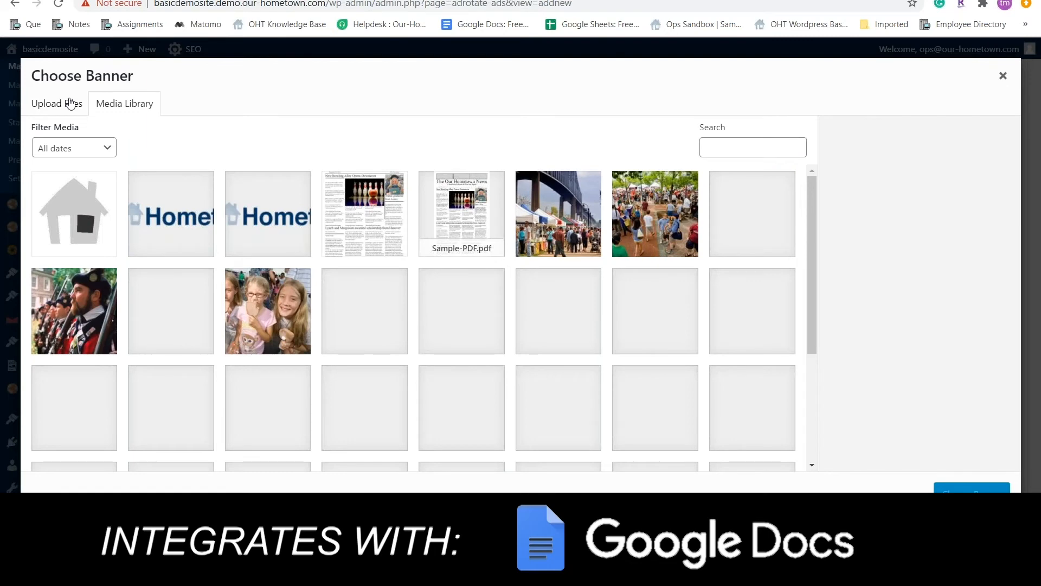
{"action": "left_click", "coordinate": [116, 244]}
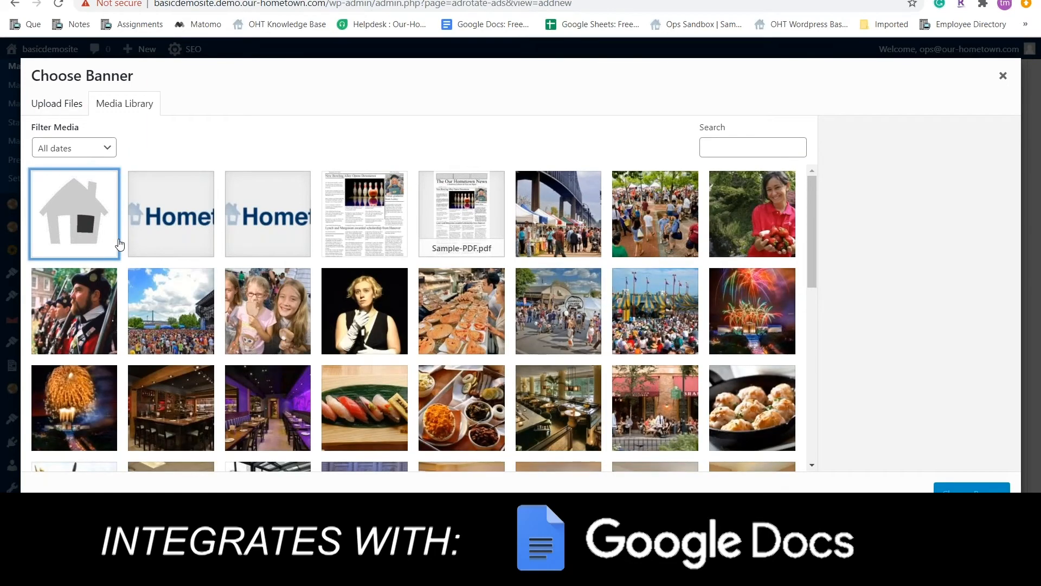
{"action": "left_click", "coordinate": [119, 244]}
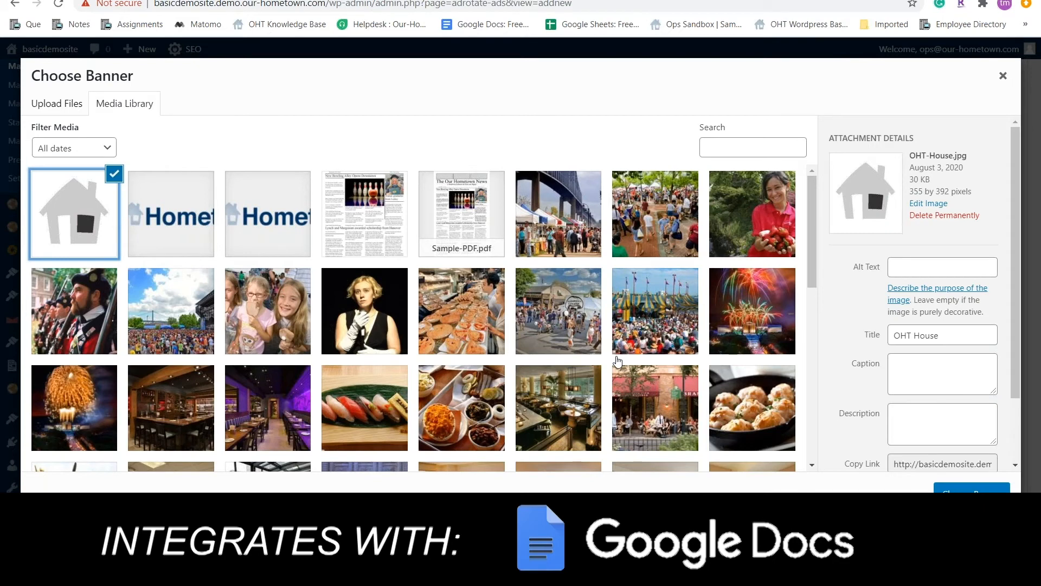
{"action": "scroll", "coordinate": [619, 360], "scroll_direction": "down", "scroll_amount": 1}
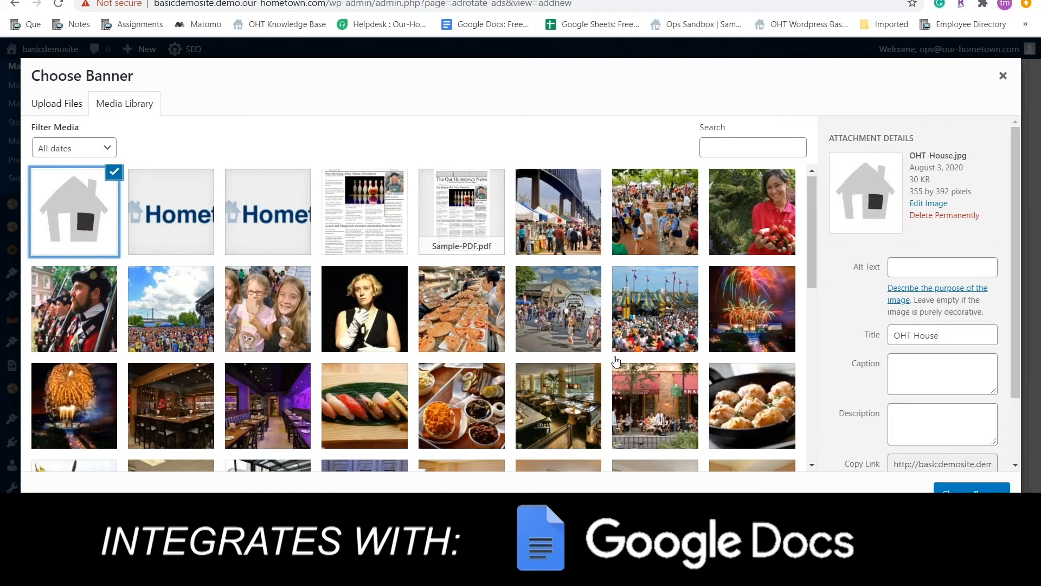
{"action": "scroll", "coordinate": [616, 361], "scroll_direction": "down", "scroll_amount": 10}
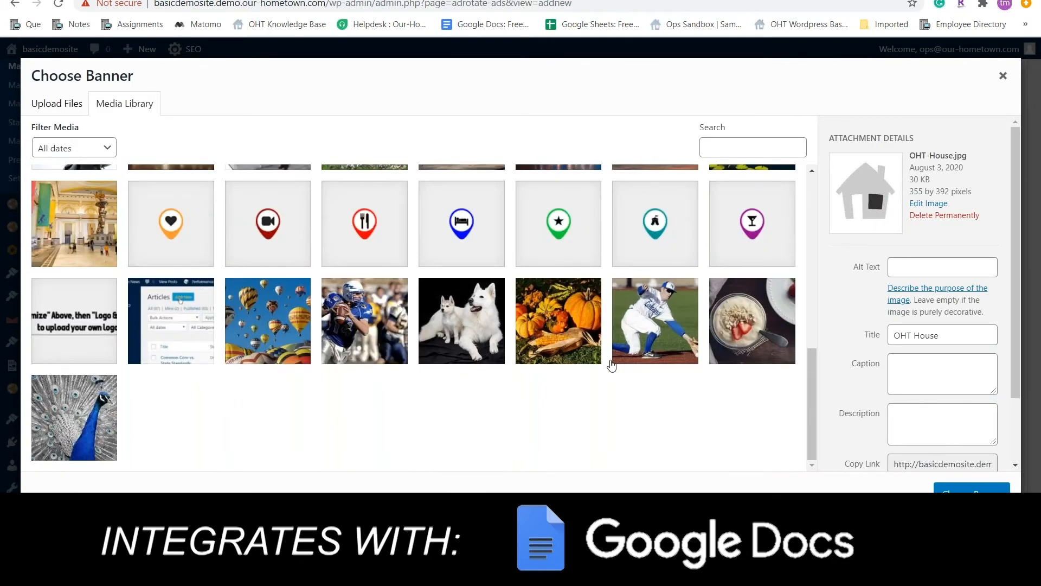
{"action": "scroll", "coordinate": [675, 441], "scroll_direction": "up", "scroll_amount": 3}
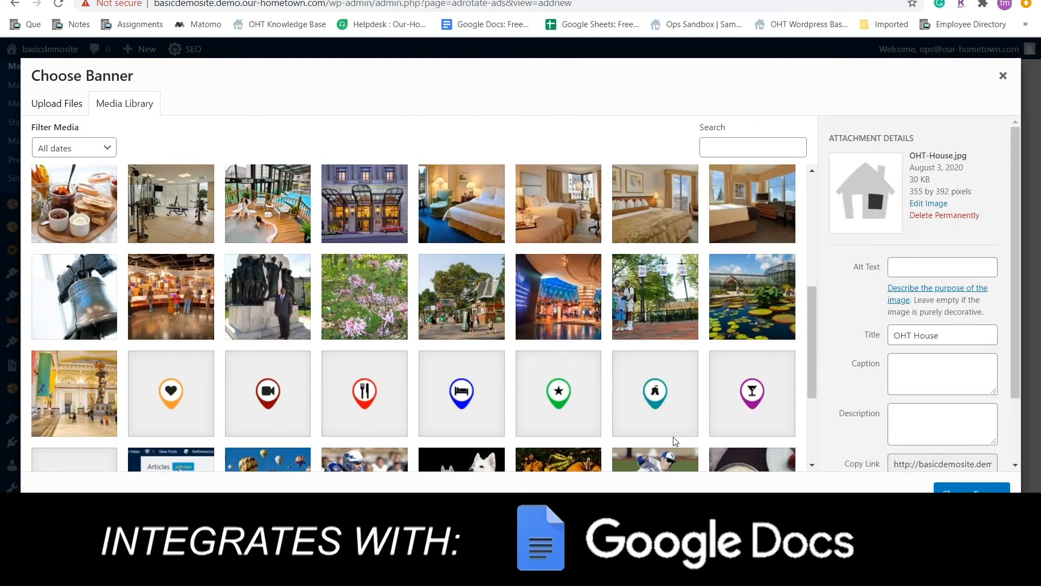
{"action": "scroll", "coordinate": [675, 441], "scroll_direction": "up", "scroll_amount": 3}
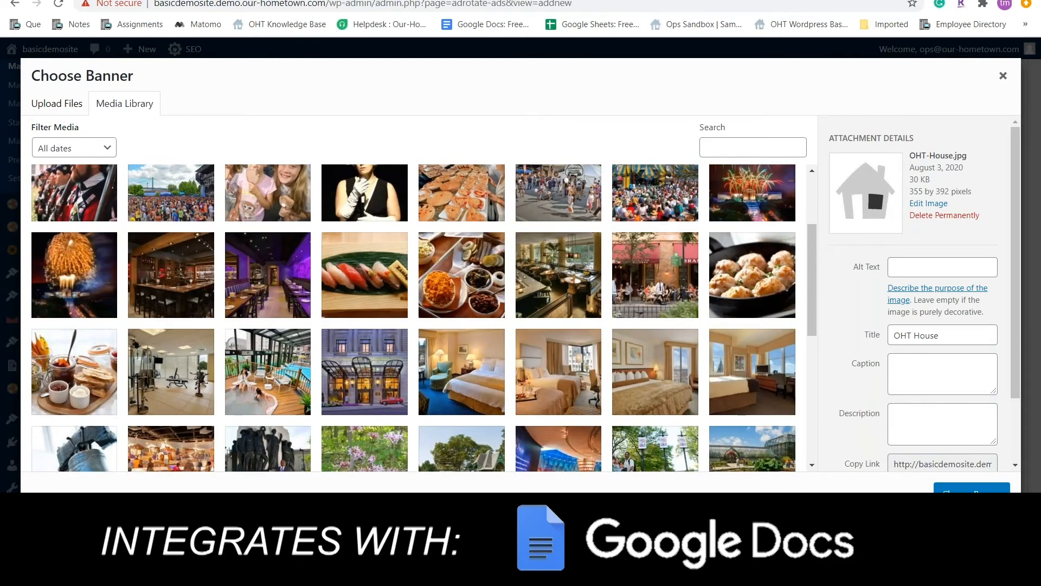
{"action": "scroll", "coordinate": [682, 433], "scroll_direction": "up", "scroll_amount": 3}
{"action": "left_click", "coordinate": [971, 488]}
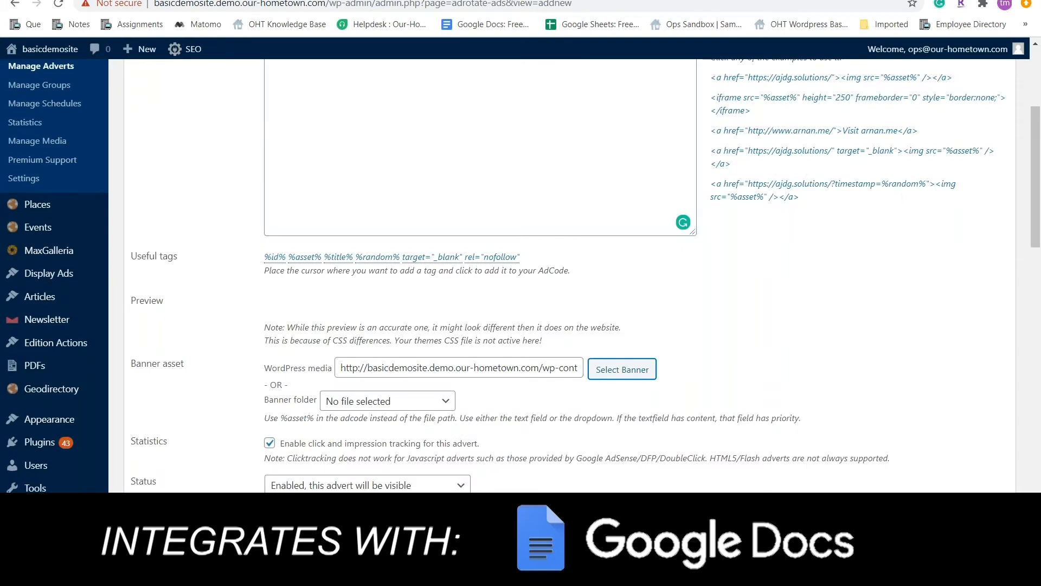
{"action": "left_click", "coordinate": [492, 256]}
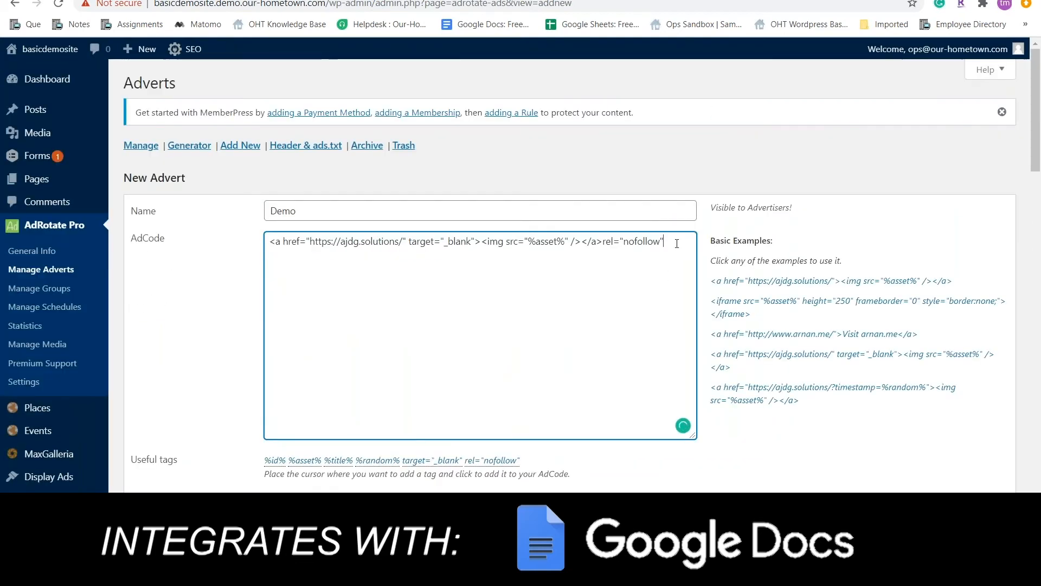
{"action": "left_click_drag", "start_coordinate": [660, 243], "coordinate": [603, 243]}
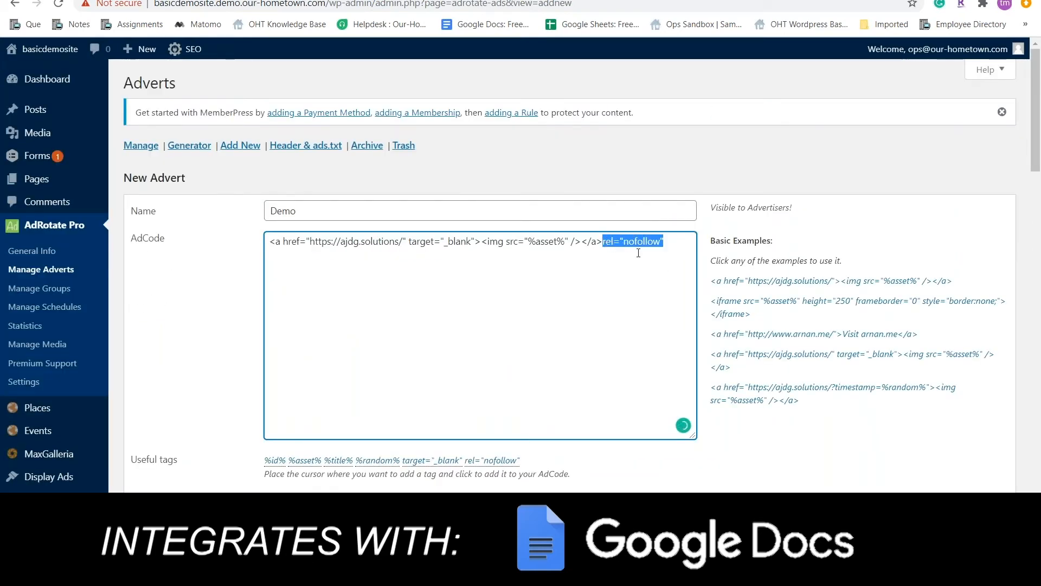
{"action": "key", "text": "BackSpace"}
Assign the existing "Schedule for ad 2" to the Demo advert and save the advert.
{"action": "scroll", "coordinate": [632, 319], "scroll_direction": "down", "scroll_amount": 3}
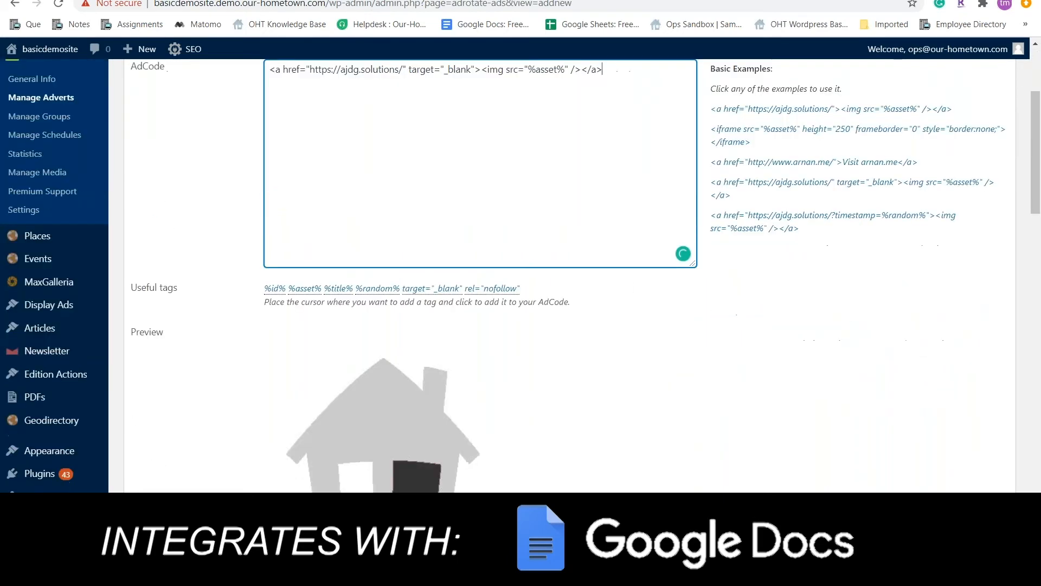
{"action": "scroll", "coordinate": [569, 271], "scroll_direction": "down", "scroll_amount": 4}
{"action": "scroll", "coordinate": [569, 271], "scroll_direction": "down", "scroll_amount": 6}
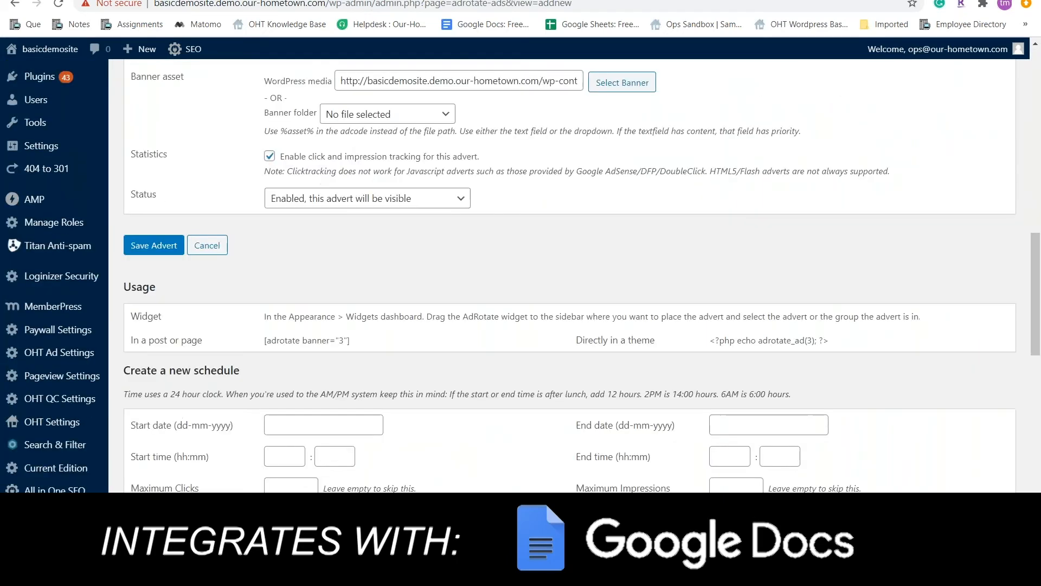
{"action": "scroll", "coordinate": [570, 271], "scroll_direction": "down", "scroll_amount": 10}
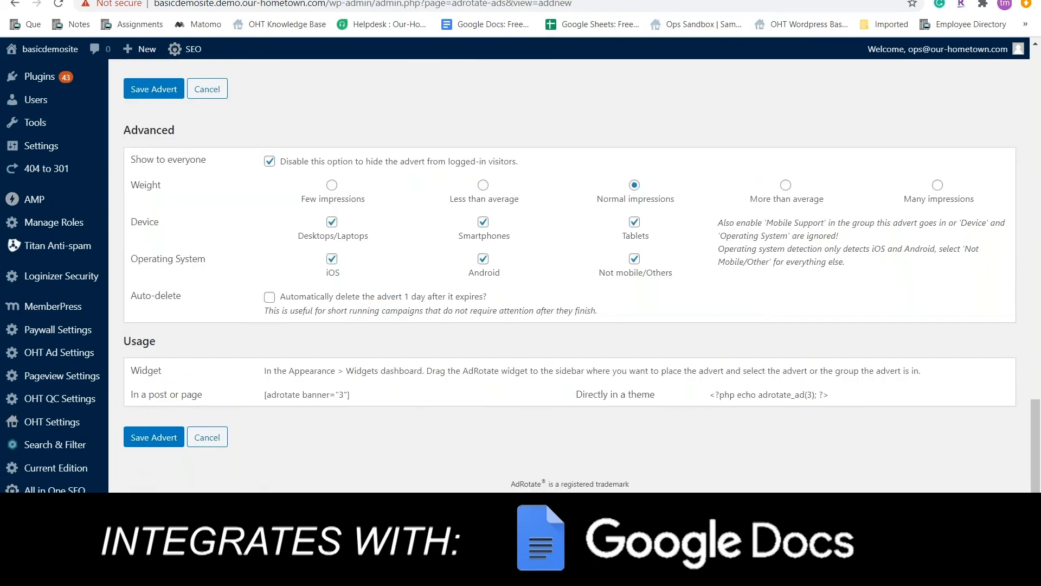
{"action": "scroll", "coordinate": [570, 271], "scroll_direction": "up", "scroll_amount": 8}
{"action": "left_click", "coordinate": [300, 395]}
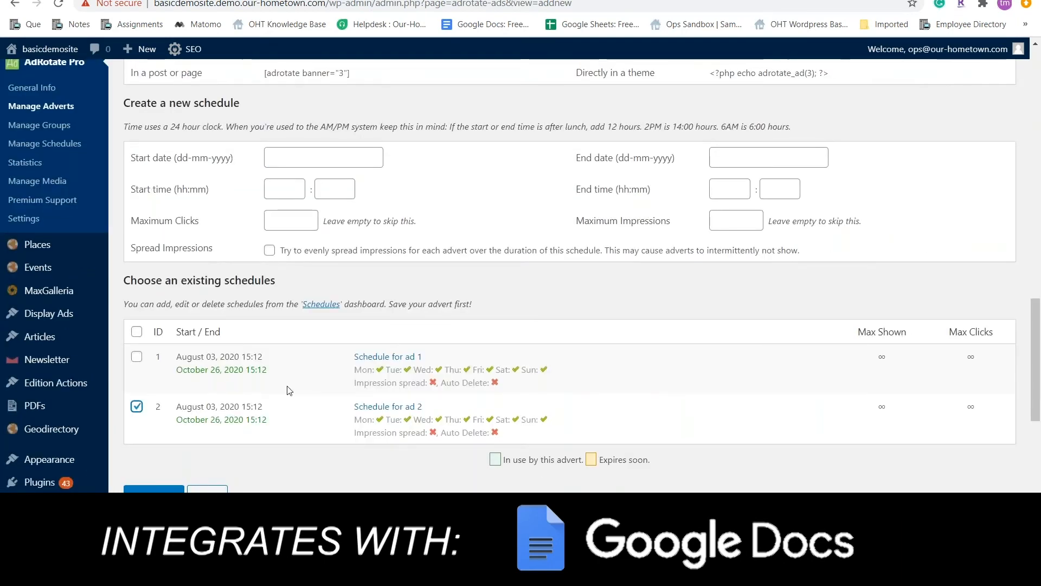
{"action": "scroll", "coordinate": [300, 395], "scroll_direction": "down", "scroll_amount": 8}
{"action": "left_click", "coordinate": [150, 432]}
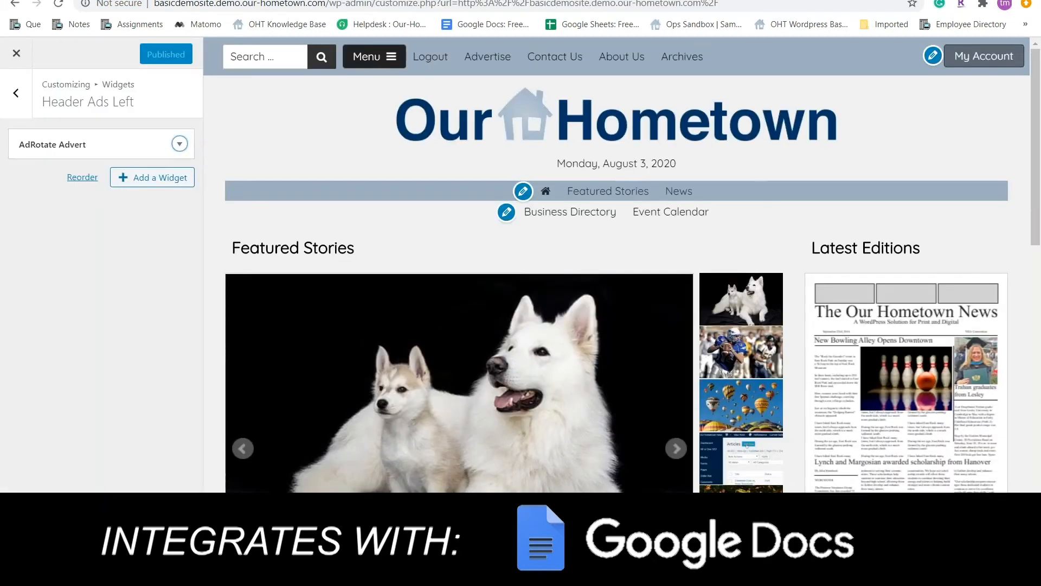
Check which adverts the Header Ads Left AdRotate widget offers, keeping "1 - Demo ad 468x60" selected.
{"action": "left_click", "coordinate": [179, 143]}
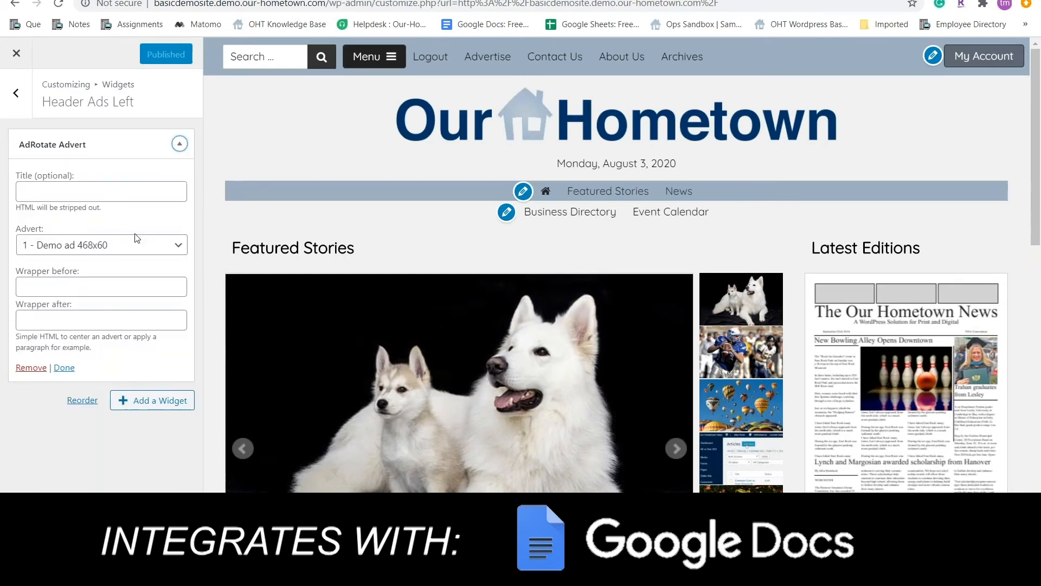
{"action": "left_click", "coordinate": [174, 244]}
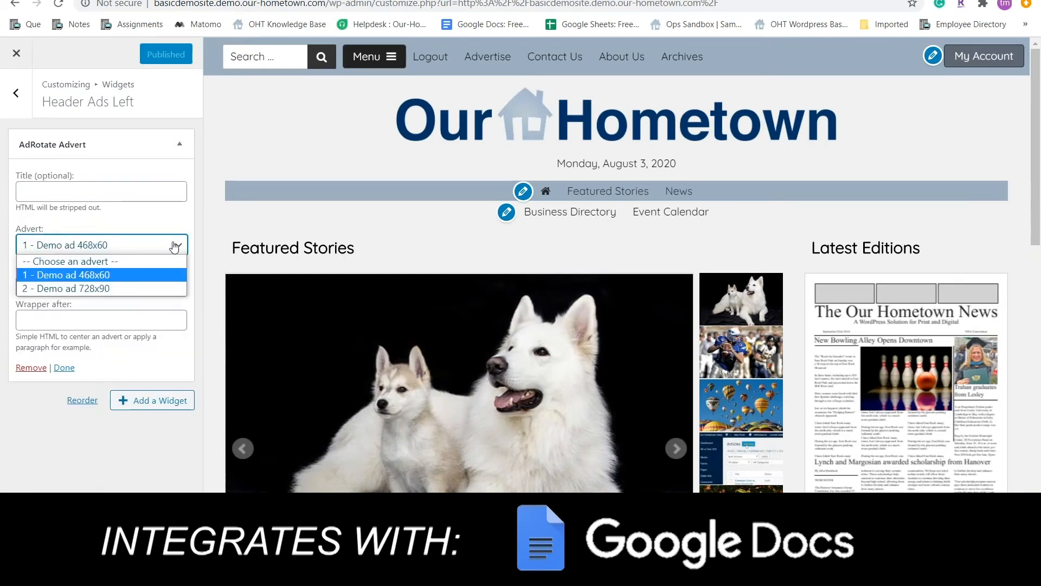
{"action": "left_click", "coordinate": [140, 277]}
{"action": "left_click", "coordinate": [64, 367]}
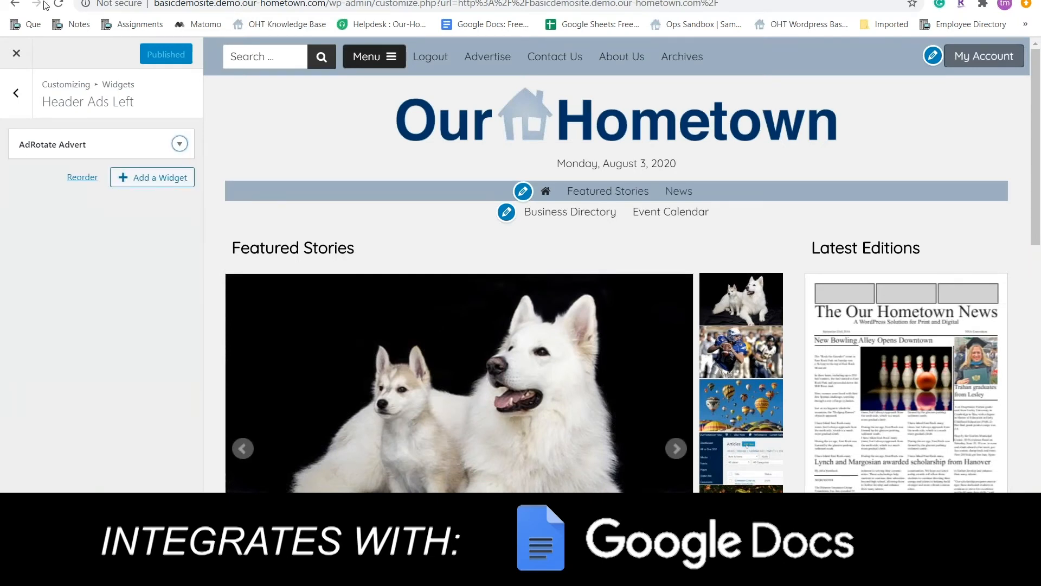
Reload the customizer, set the Header Ads Left AdRotate widget's advert to "3 - Demo", publish, and return to the widget areas.
{"action": "left_click", "coordinate": [60, 6]}
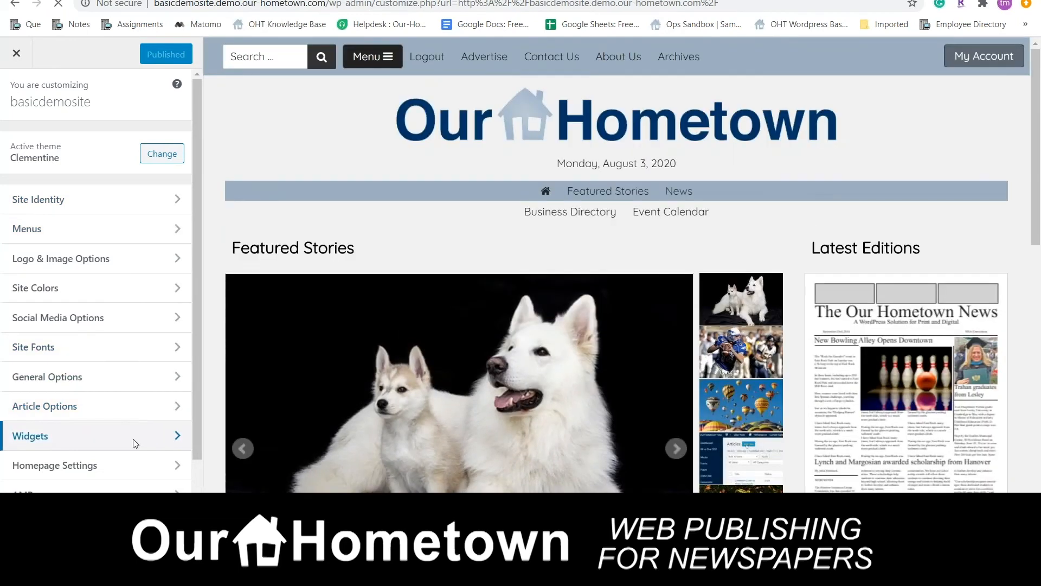
{"action": "left_click", "coordinate": [135, 443]}
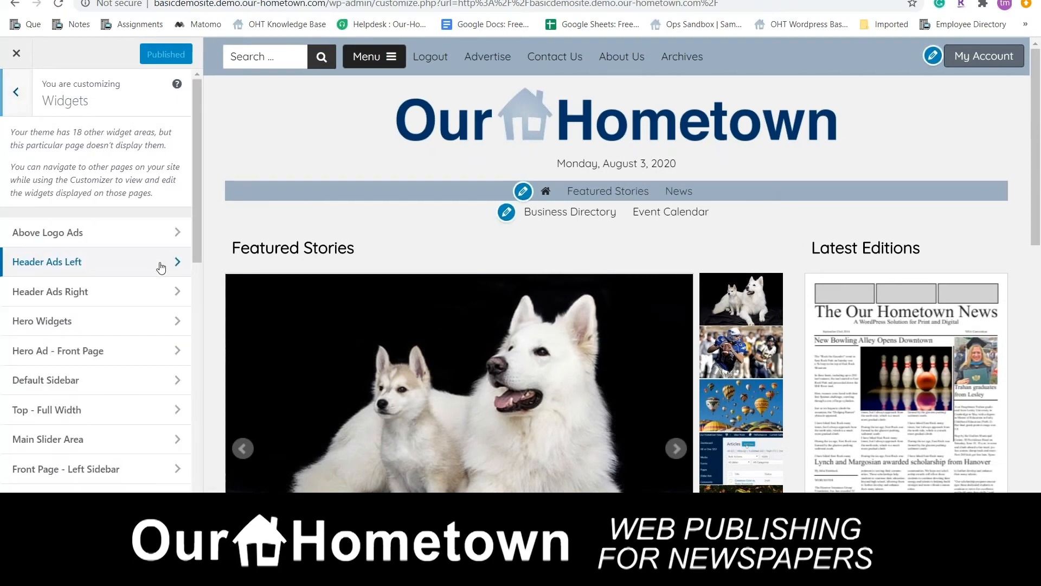
{"action": "left_click", "coordinate": [160, 265]}
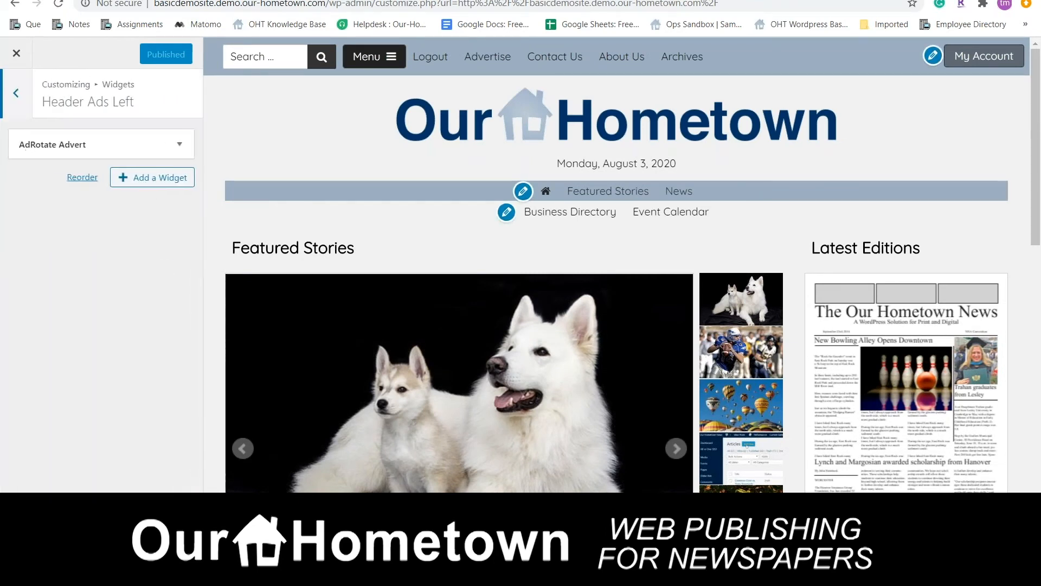
{"action": "left_click", "coordinate": [179, 146]}
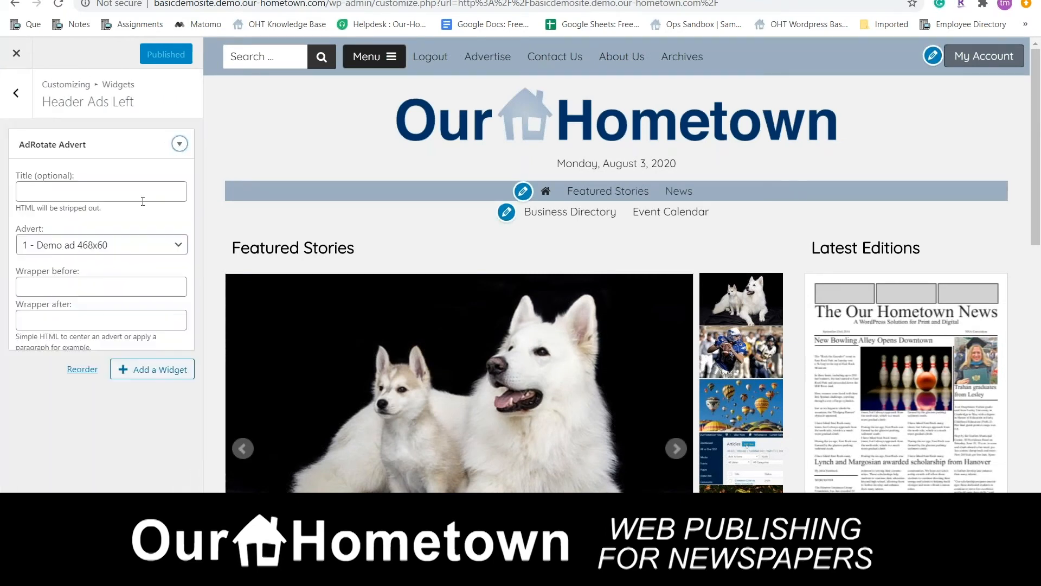
{"action": "left_click", "coordinate": [178, 245]}
{"action": "left_click", "coordinate": [131, 307]}
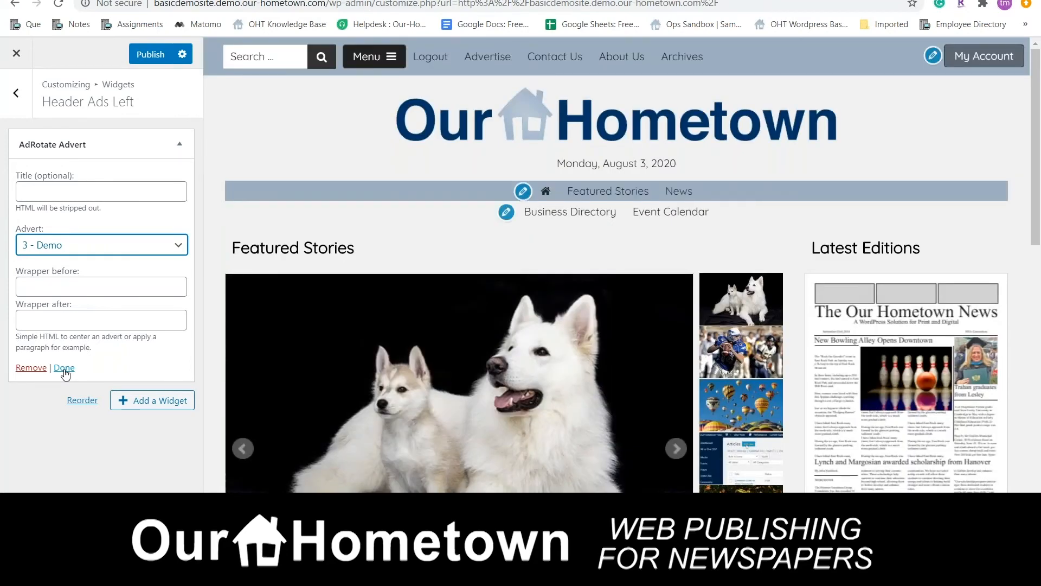
{"action": "left_click", "coordinate": [64, 368]}
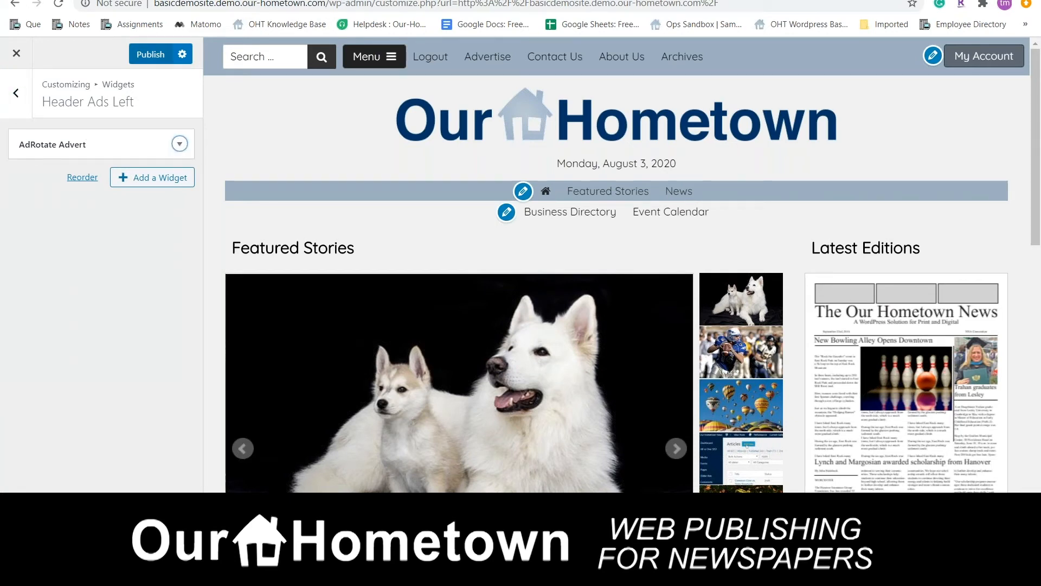
{"action": "left_click", "coordinate": [143, 54]}
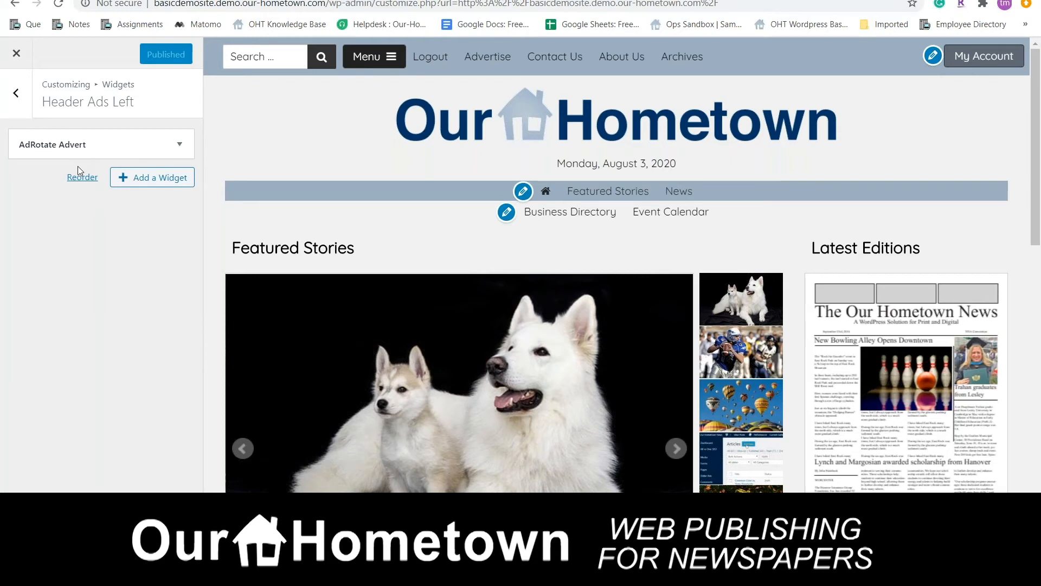
{"action": "left_click", "coordinate": [16, 93]}
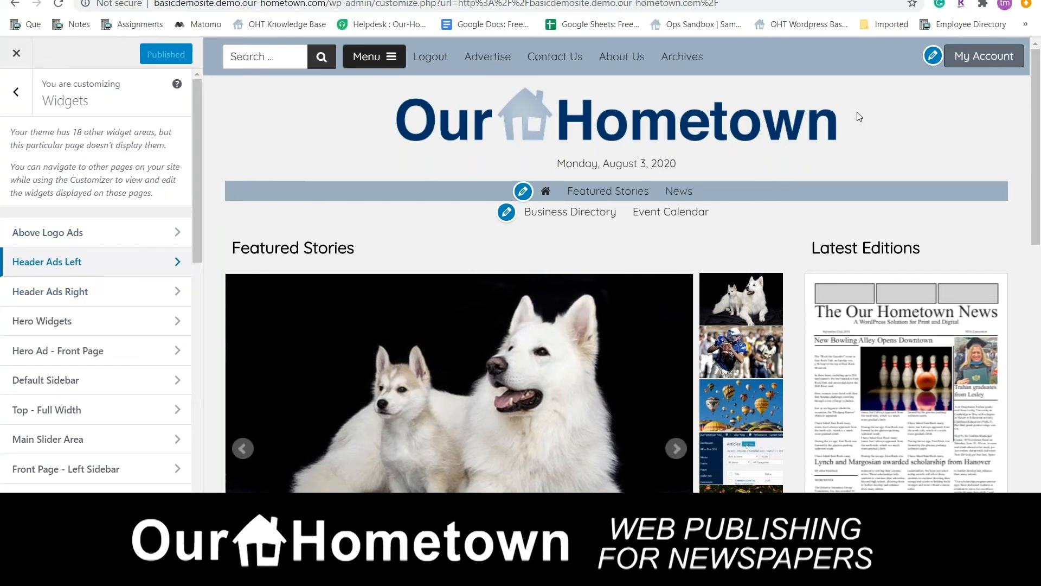
Add an AdRotate Advert widget to the Header Ads Right area and set its advert to "3 - Demo".
{"action": "left_click", "coordinate": [111, 291]}
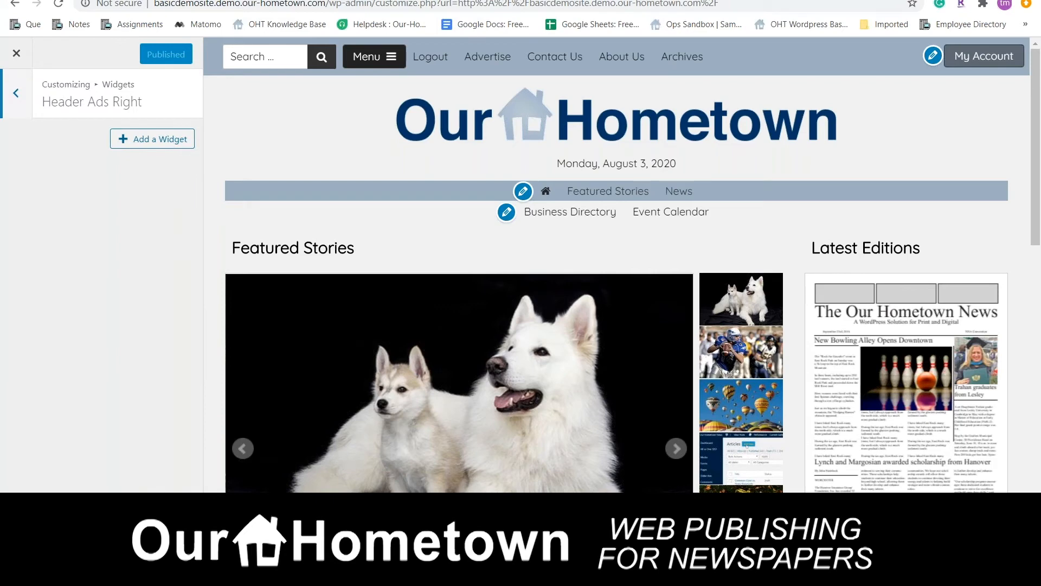
{"action": "left_click", "coordinate": [139, 141]}
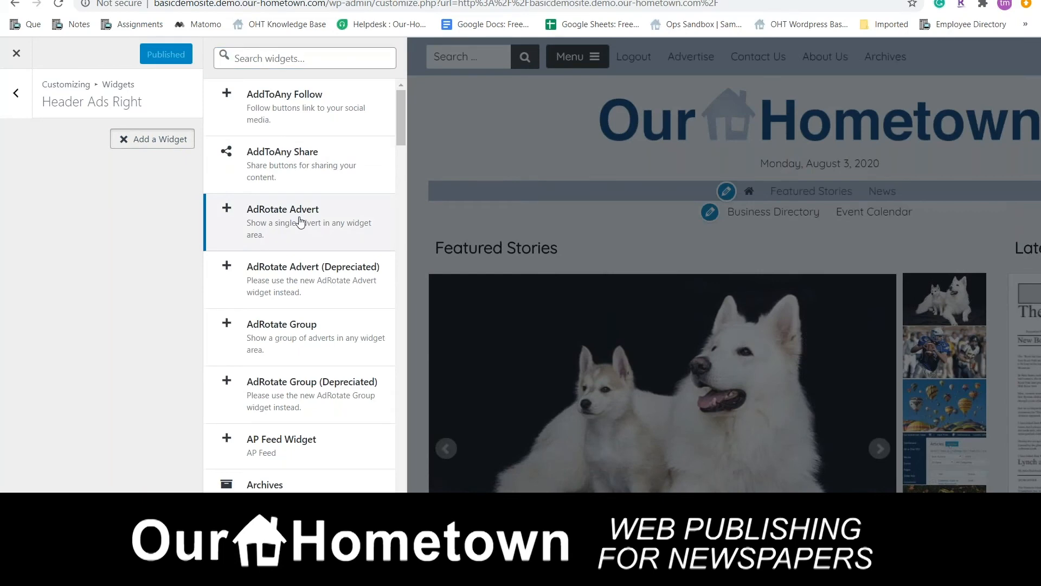
{"action": "left_click", "coordinate": [300, 222]}
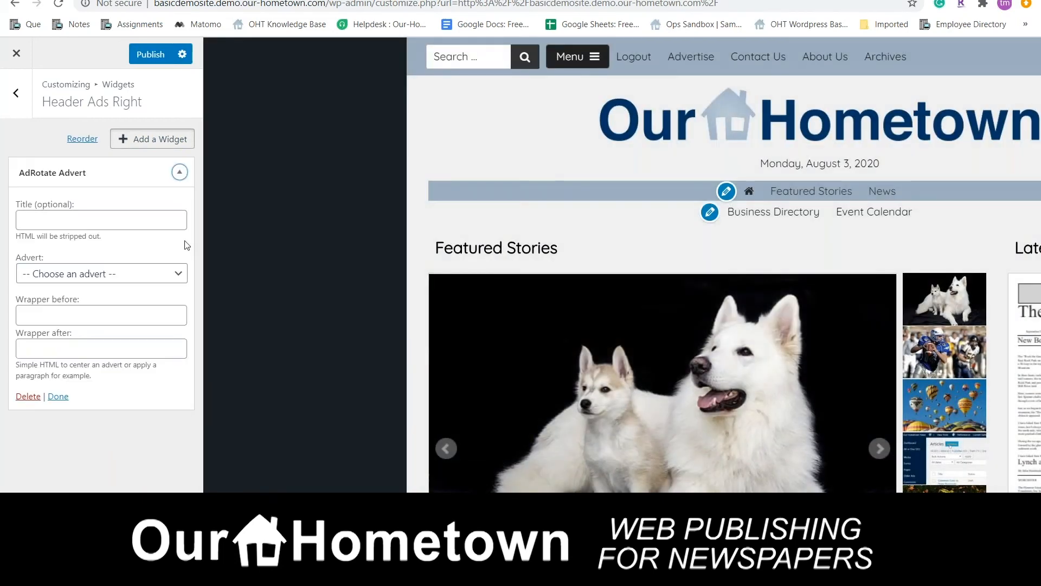
{"action": "left_click", "coordinate": [136, 244]}
{"action": "left_click", "coordinate": [133, 299]}
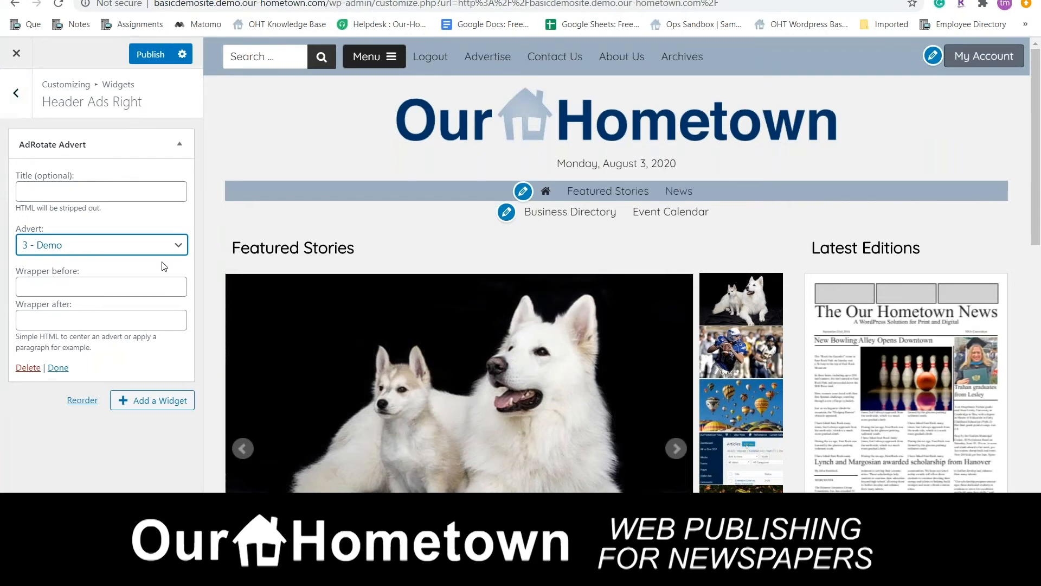
Reset the Header Ads Right widget's advert to "-- Choose an advert --" and return to the widget areas.
{"action": "left_click", "coordinate": [180, 248]}
{"action": "left_click", "coordinate": [135, 262]}
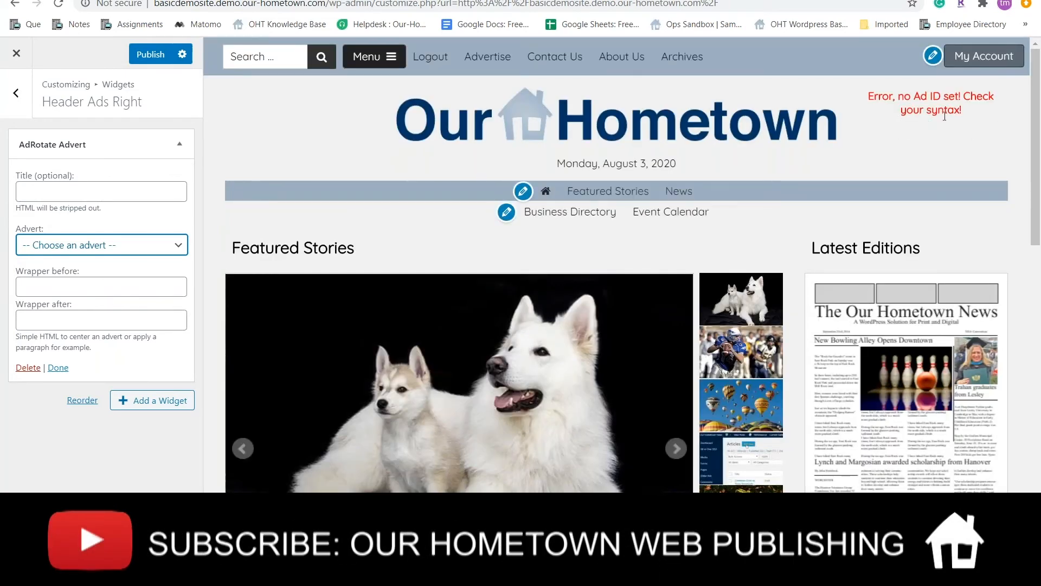
{"action": "left_click", "coordinate": [179, 248]}
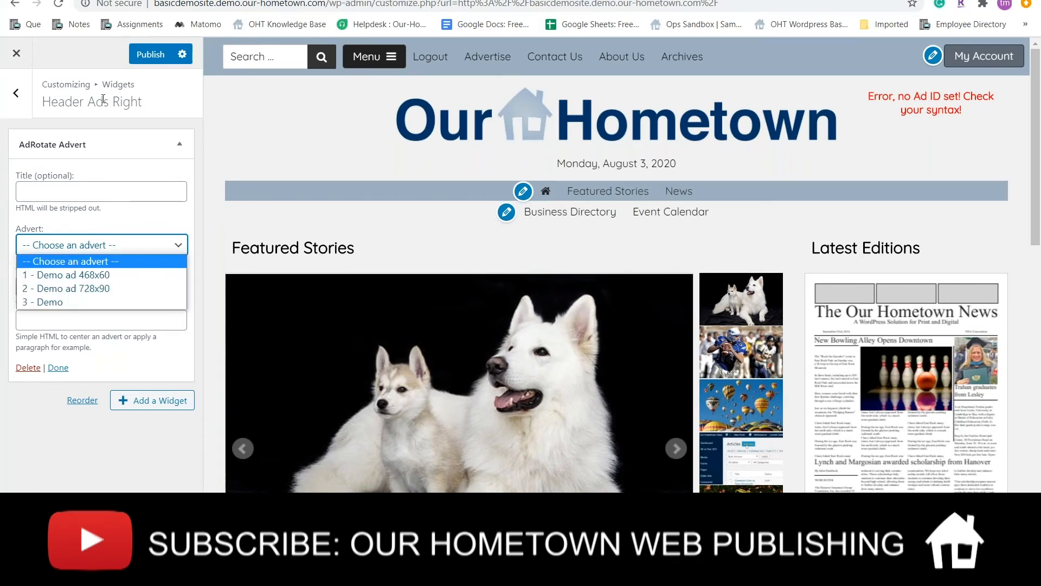
{"action": "left_click", "coordinate": [17, 104]}
{"action": "left_click", "coordinate": [16, 100]}
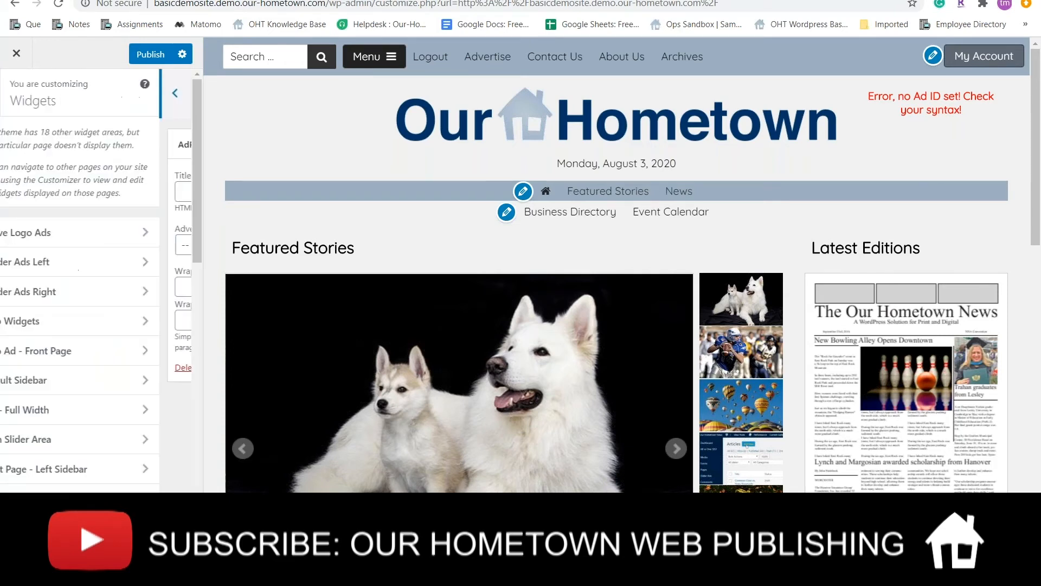
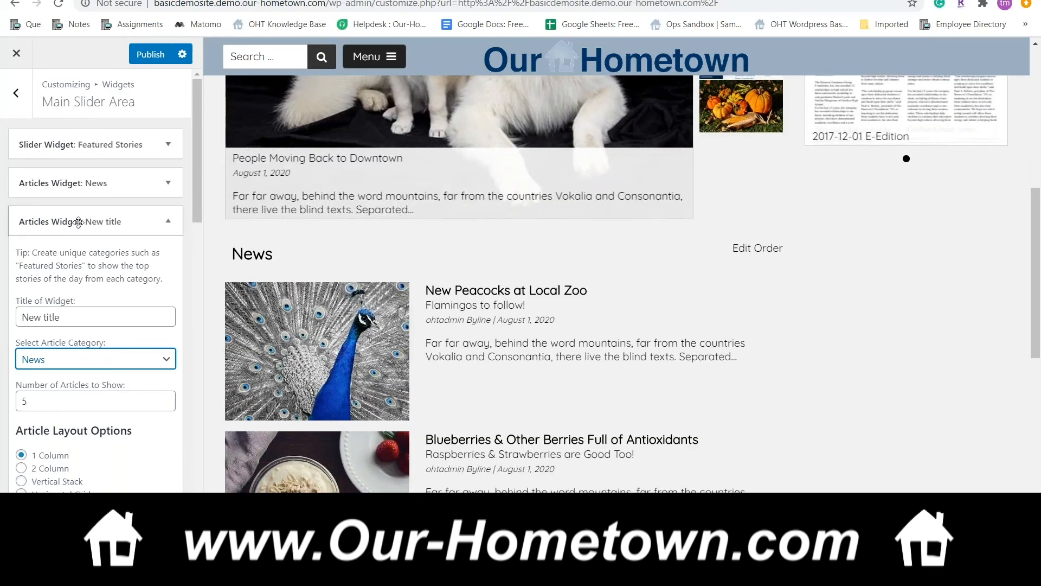
Retitle the new Articles Widget in the Main Slider Area to "NEW NEWS!".
{"action": "scroll", "coordinate": [433, 373], "scroll_direction": "down", "scroll_amount": 6}
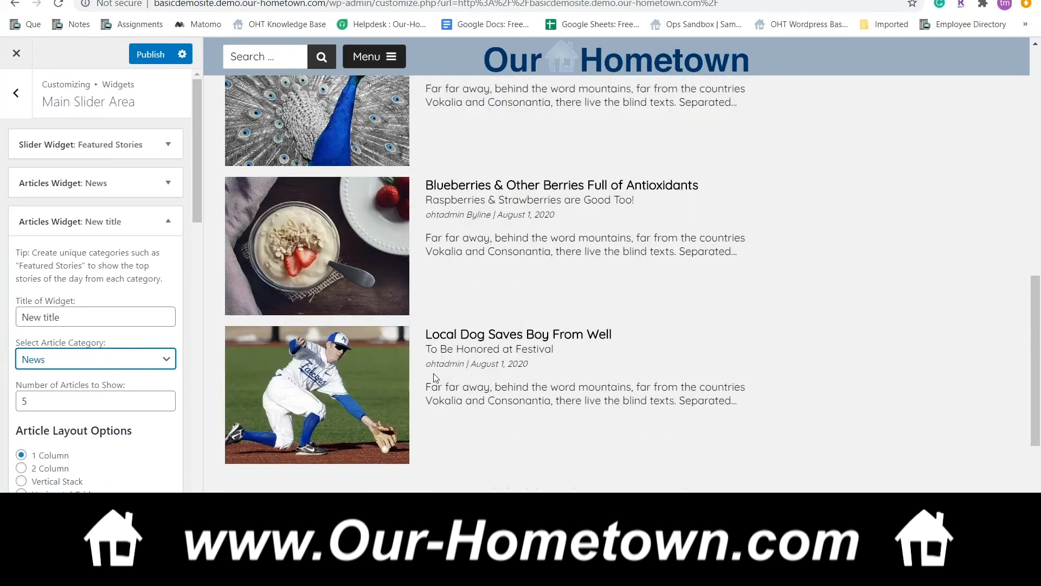
{"action": "scroll", "coordinate": [434, 373], "scroll_direction": "down", "scroll_amount": 1}
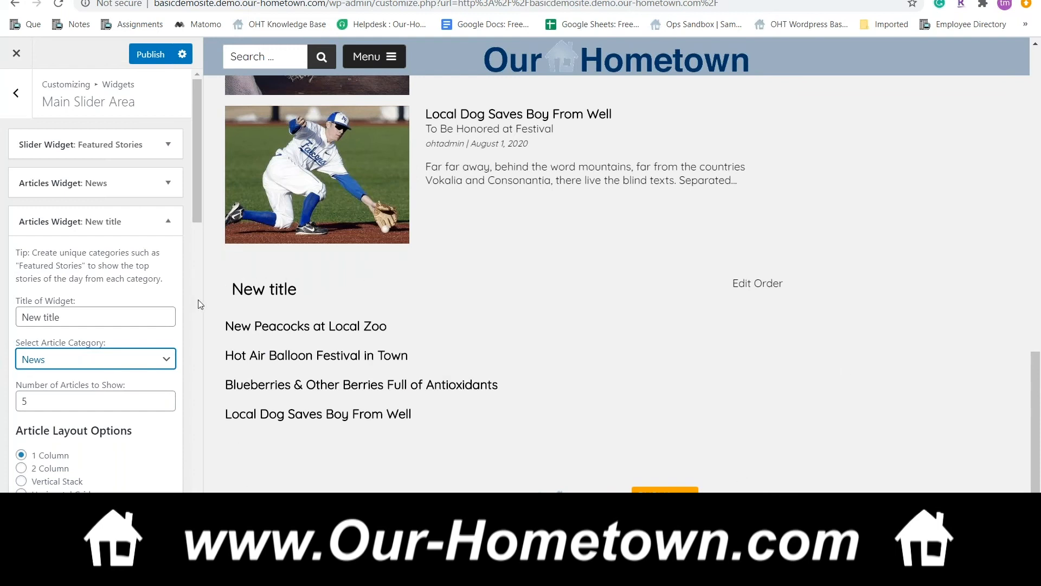
{"action": "left_click_drag", "start_coordinate": [296, 293], "coordinate": [239, 293]}
{"action": "left_click_drag", "start_coordinate": [61, 317], "coordinate": [11, 317]}
{"action": "type", "text": "NEW"}
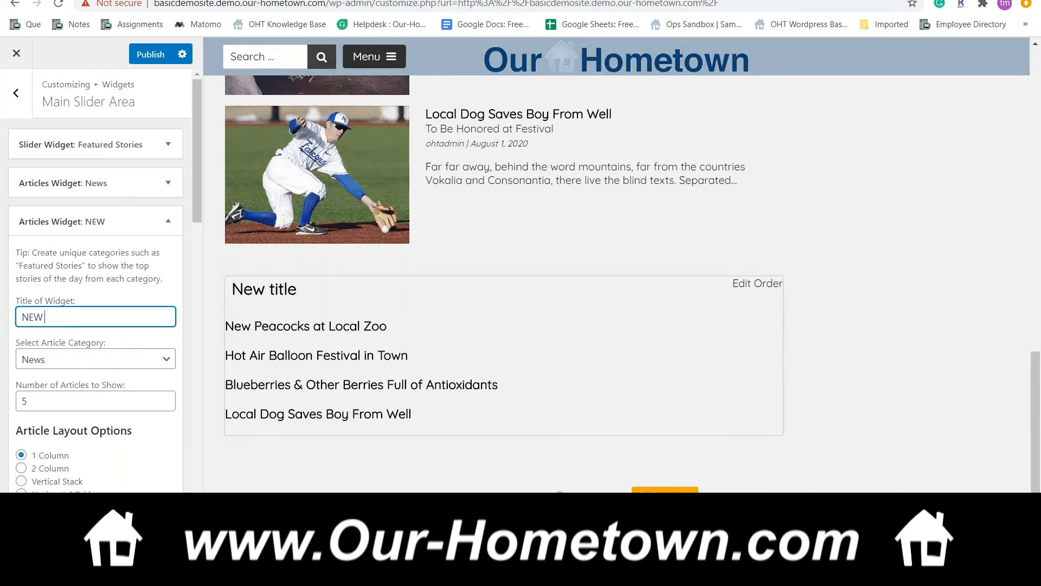
{"action": "type", "text": " M"}
{"action": "key", "text": "BackSpace"}
{"action": "type", "text": "NEWS"}
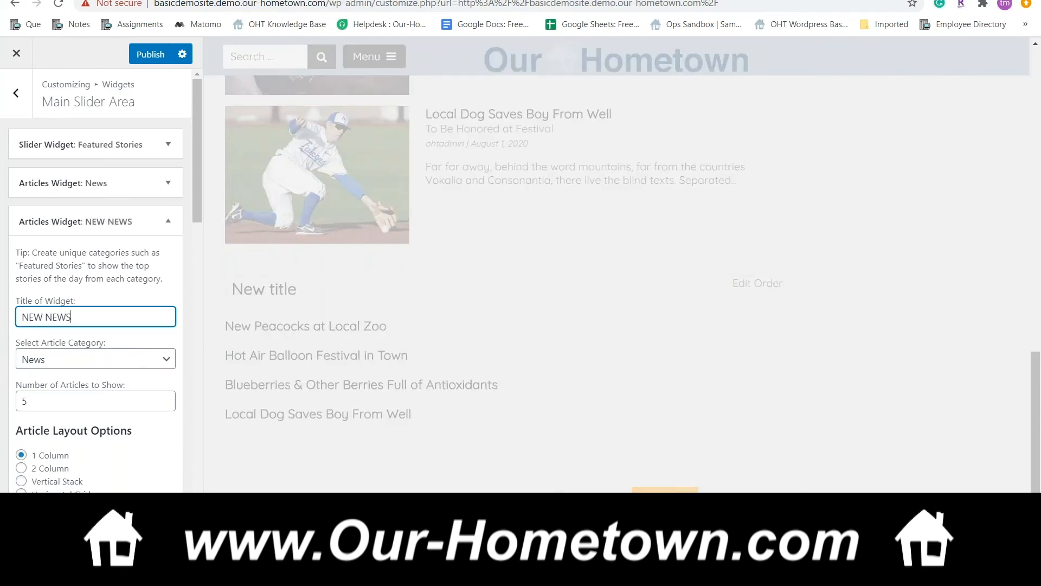
{"action": "type", "text": "!"}
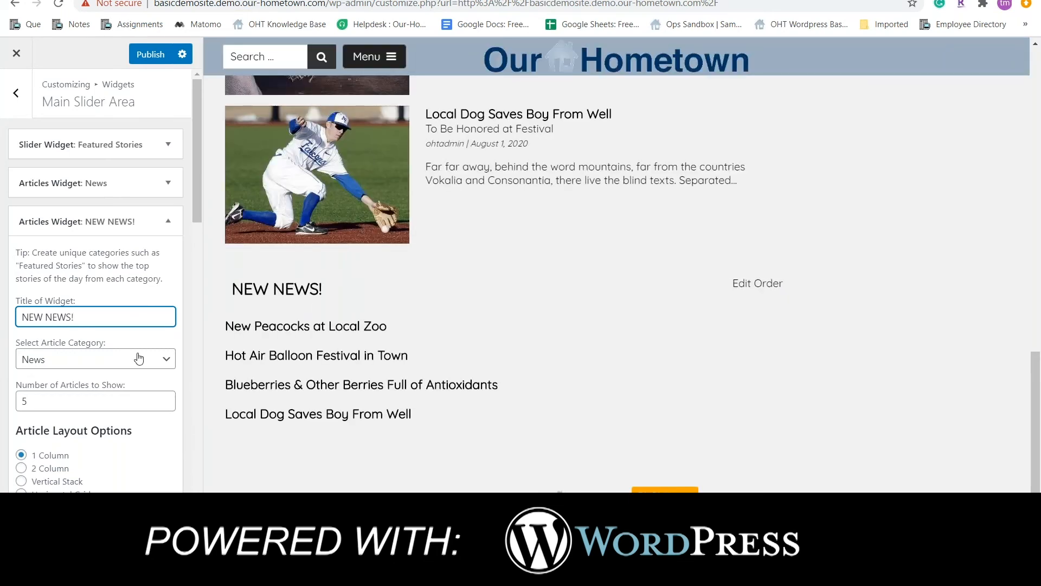
Keep News as the NEW NEWS! widget's article category and set its number of articles to show to 3.
{"action": "scroll", "coordinate": [135, 356], "scroll_direction": "down", "scroll_amount": 1}
{"action": "scroll", "coordinate": [160, 304], "scroll_direction": "down", "scroll_amount": 1}
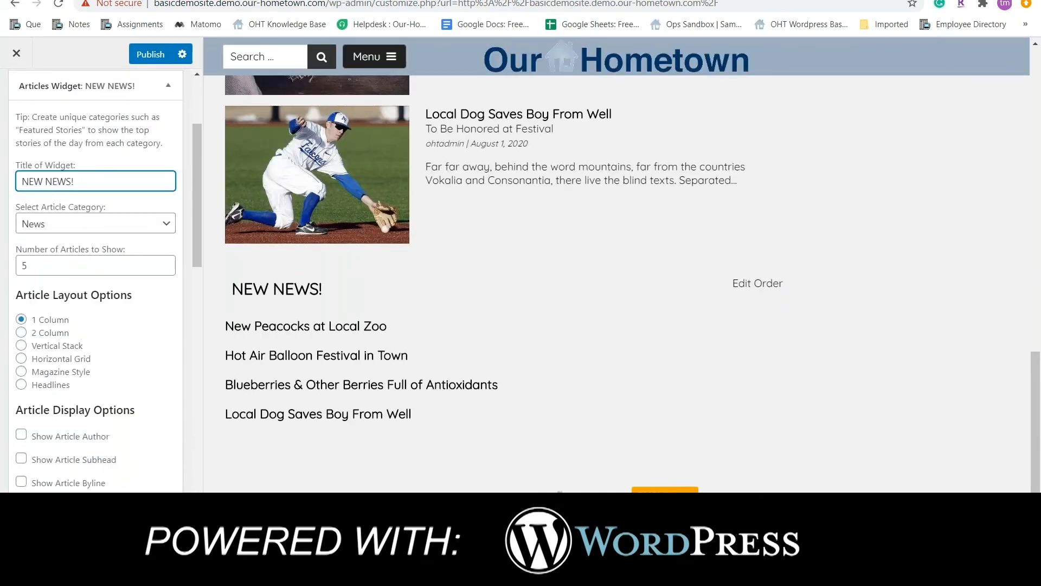
{"action": "left_click", "coordinate": [168, 228]}
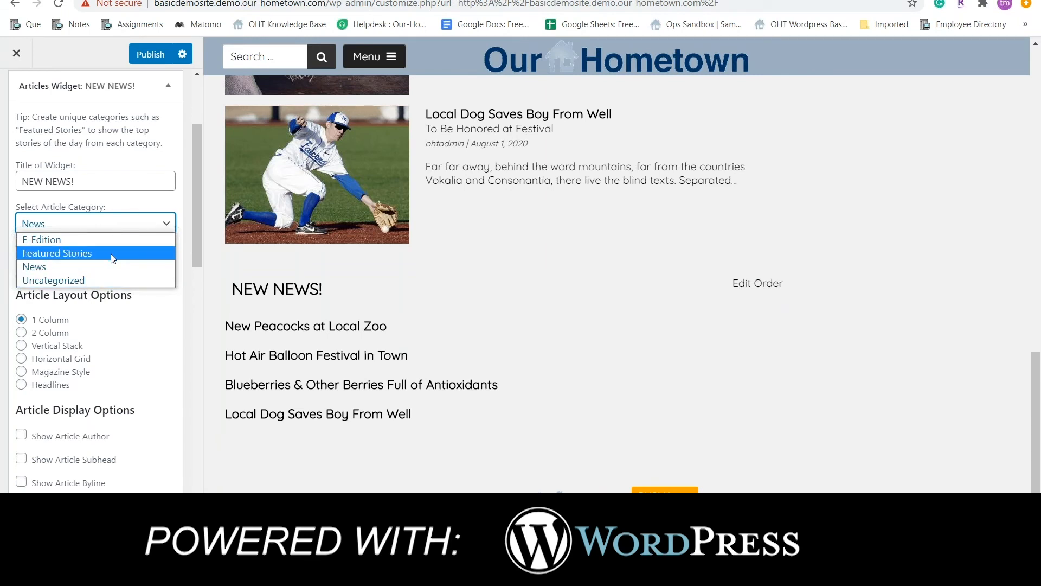
{"action": "left_click", "coordinate": [44, 269]}
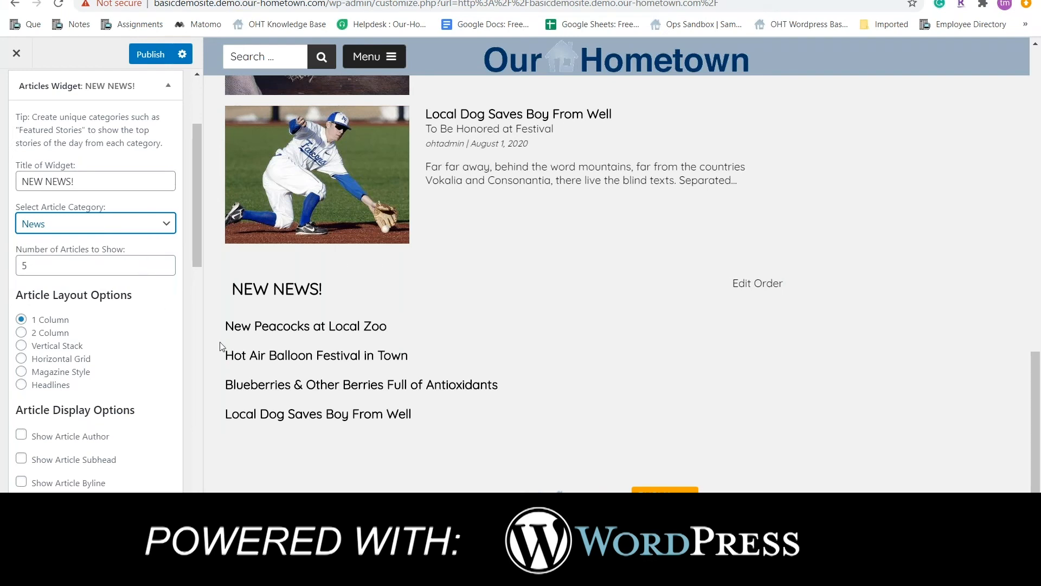
{"action": "left_click", "coordinate": [165, 269]}
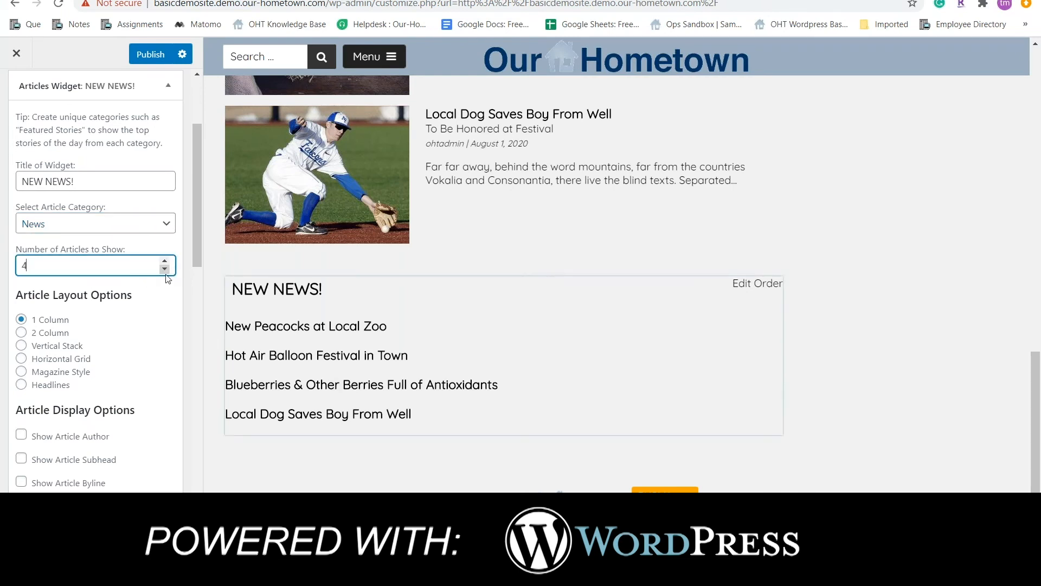
{"action": "left_click", "coordinate": [164, 269]}
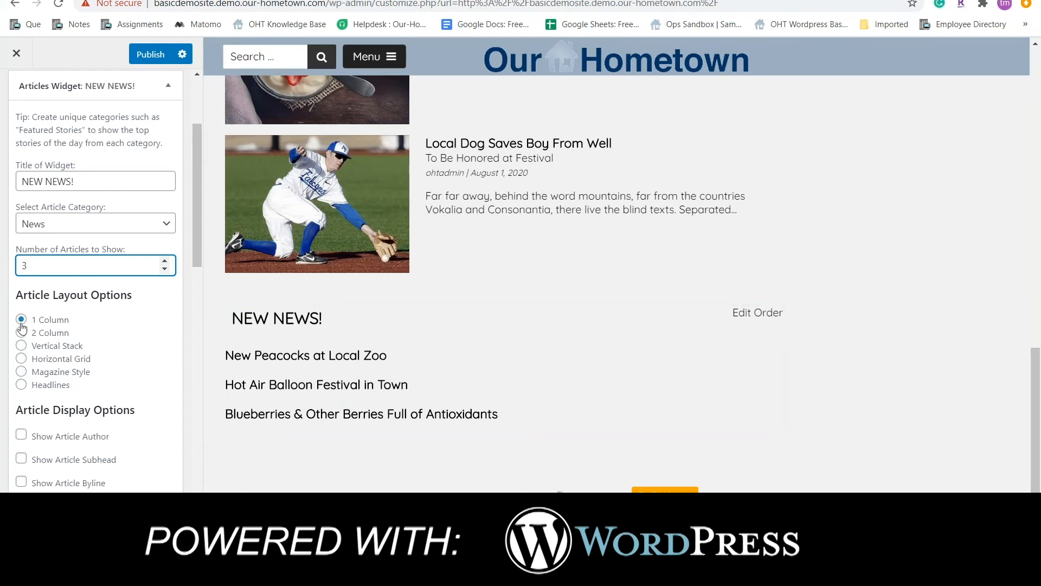
Set the NEW NEWS! widget's thumbnail position to Left of Article and review its articles in the preview.
{"action": "scroll", "coordinate": [136, 371], "scroll_direction": "down", "scroll_amount": 5}
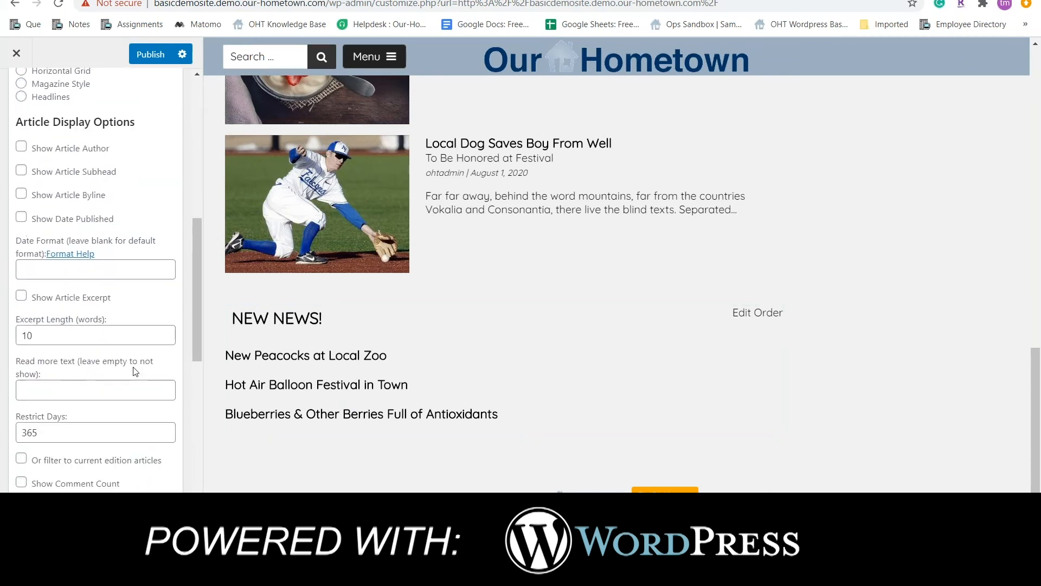
{"action": "scroll", "coordinate": [135, 371], "scroll_direction": "down", "scroll_amount": 7}
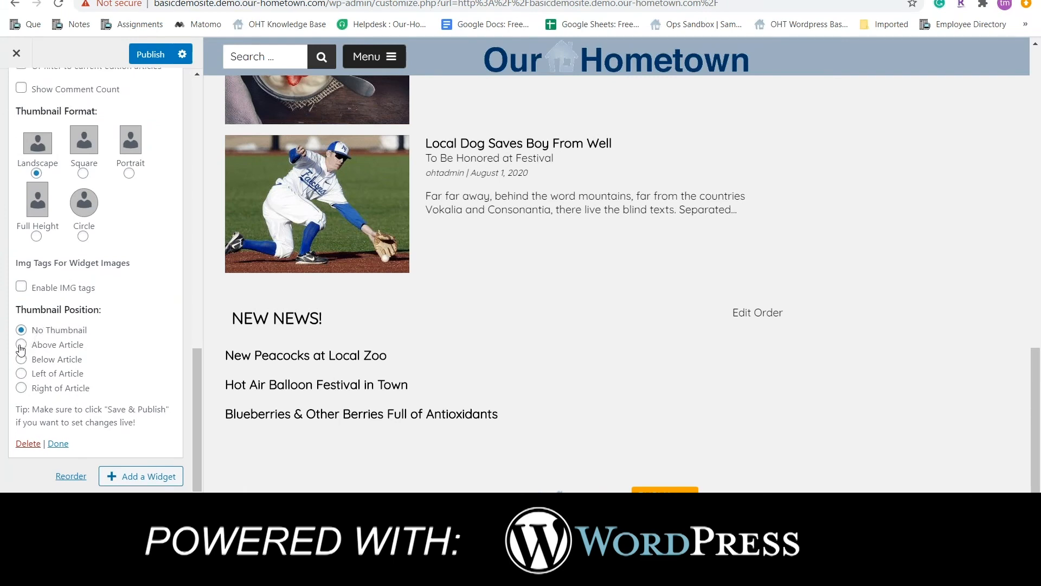
{"action": "left_click", "coordinate": [21, 373]}
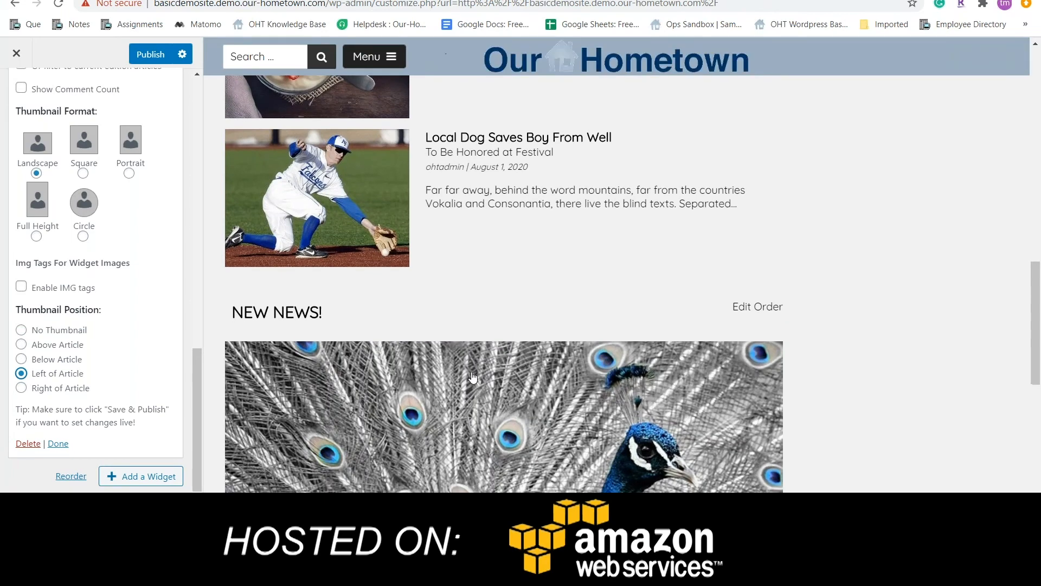
{"action": "scroll", "coordinate": [472, 376], "scroll_direction": "down", "scroll_amount": 5}
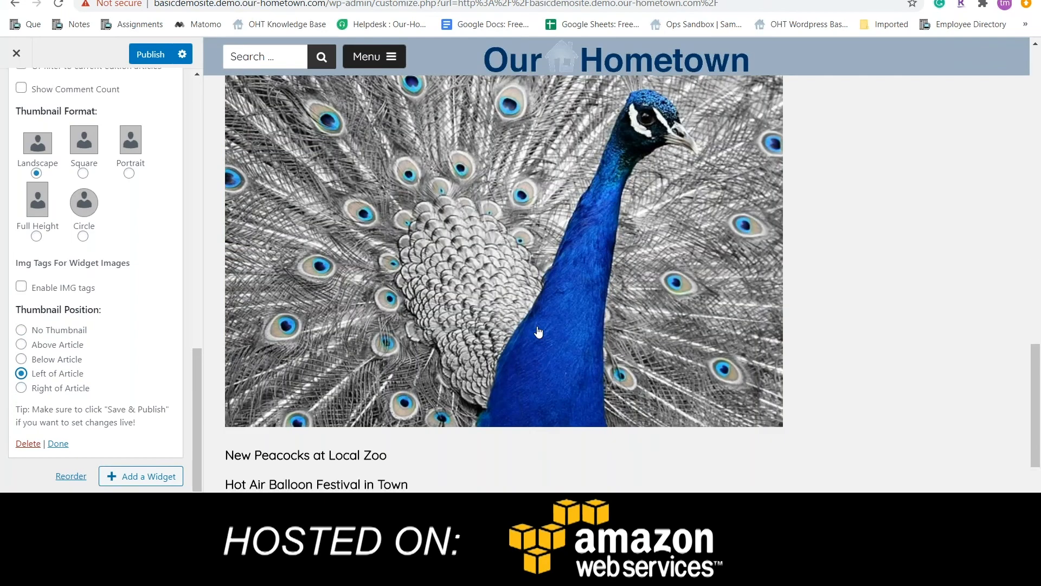
{"action": "scroll", "coordinate": [540, 347], "scroll_direction": "down", "scroll_amount": 3}
{"action": "scroll", "coordinate": [542, 367], "scroll_direction": "down", "scroll_amount": 1}
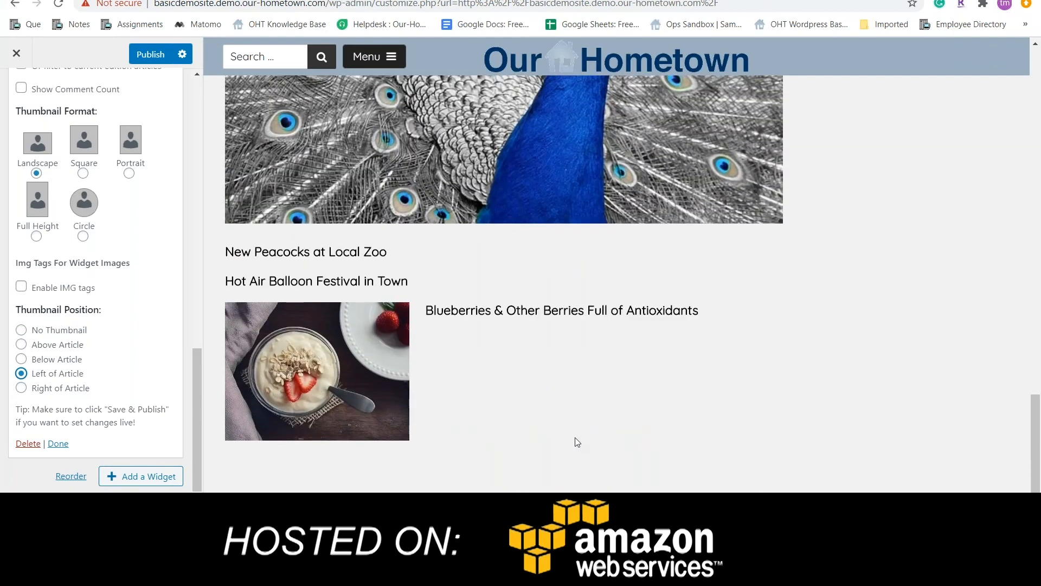
{"action": "scroll", "coordinate": [373, 253], "scroll_direction": "up", "scroll_amount": 5}
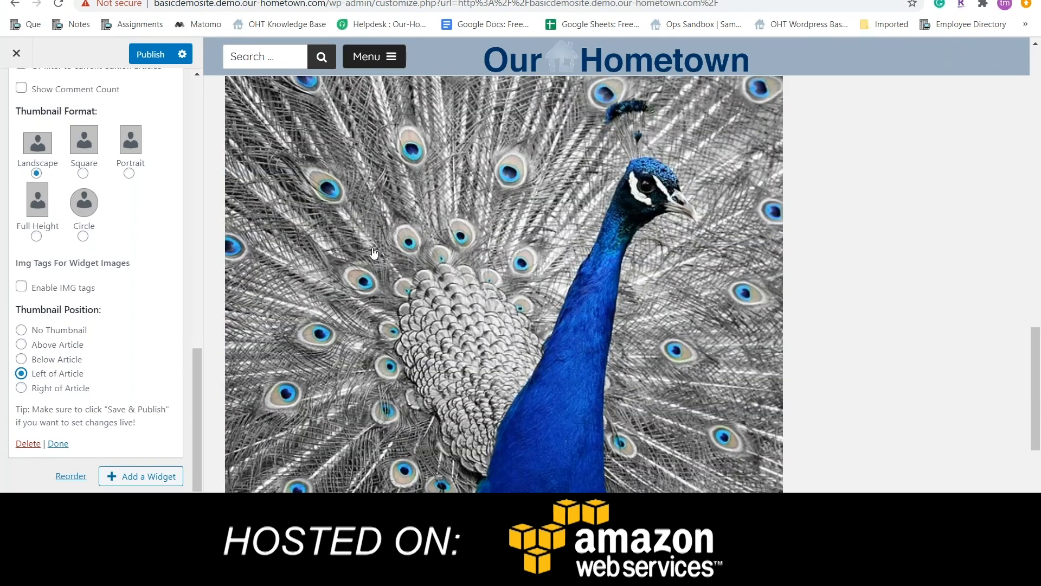
{"action": "scroll", "coordinate": [602, 375], "scroll_direction": "down", "scroll_amount": 1}
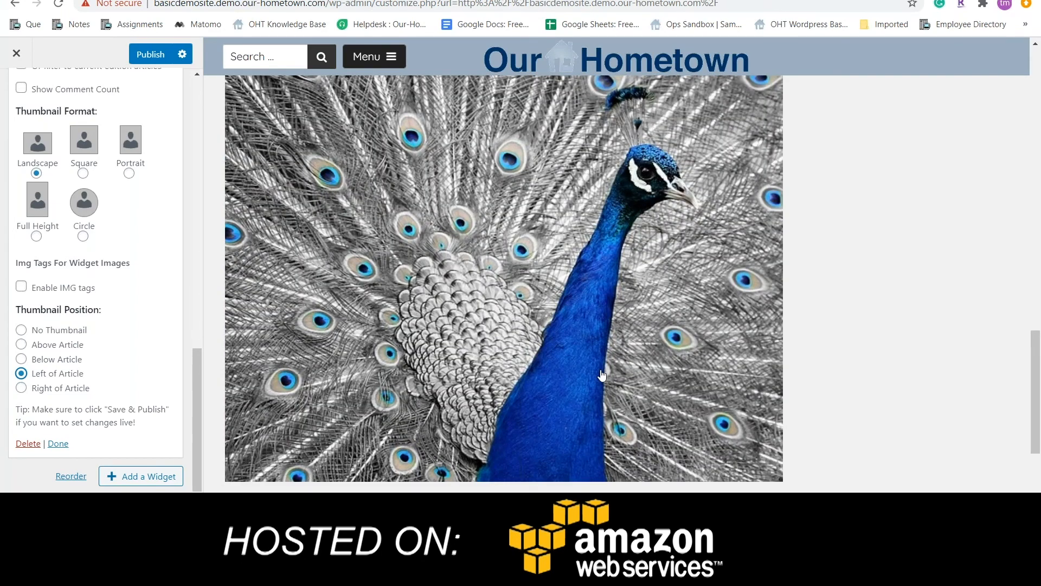
{"action": "scroll", "coordinate": [601, 375], "scroll_direction": "down", "scroll_amount": 5}
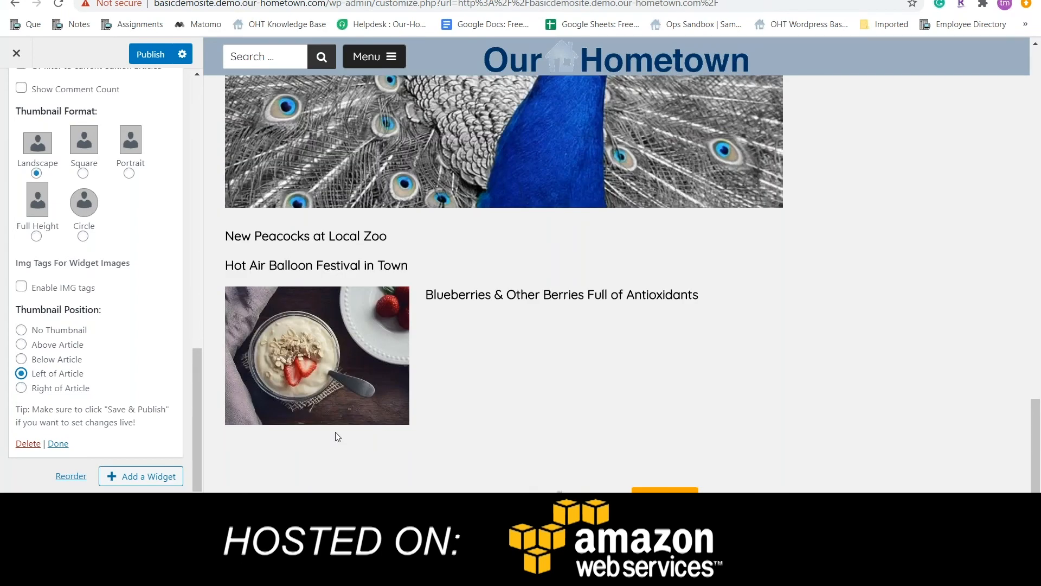
Try the 2 Column article layout for the NEW NEWS! widget, and switch it to Vertical Stack.
{"action": "scroll", "coordinate": [108, 375], "scroll_direction": "up", "scroll_amount": 10}
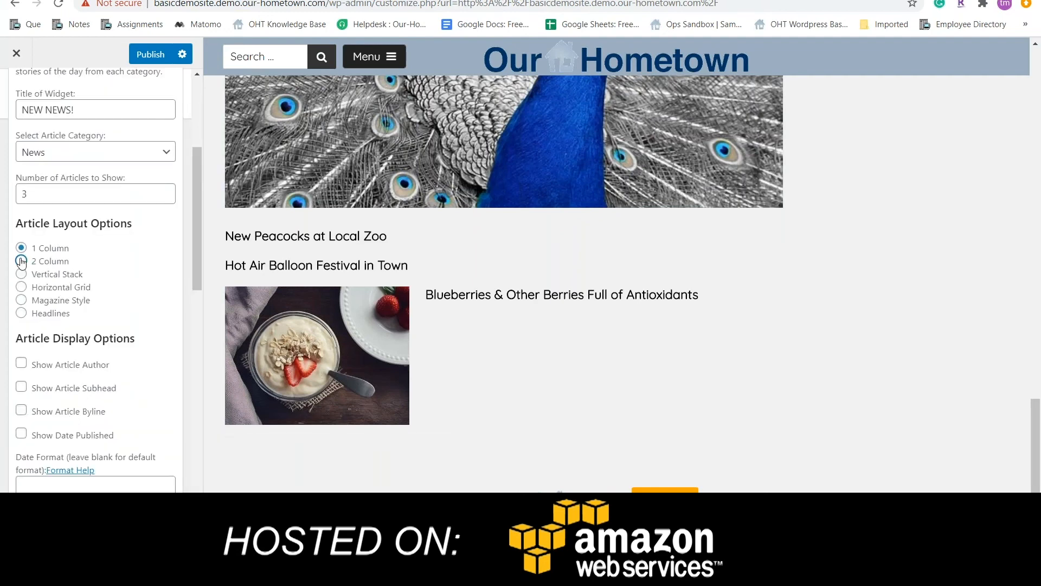
{"action": "left_click", "coordinate": [22, 261]}
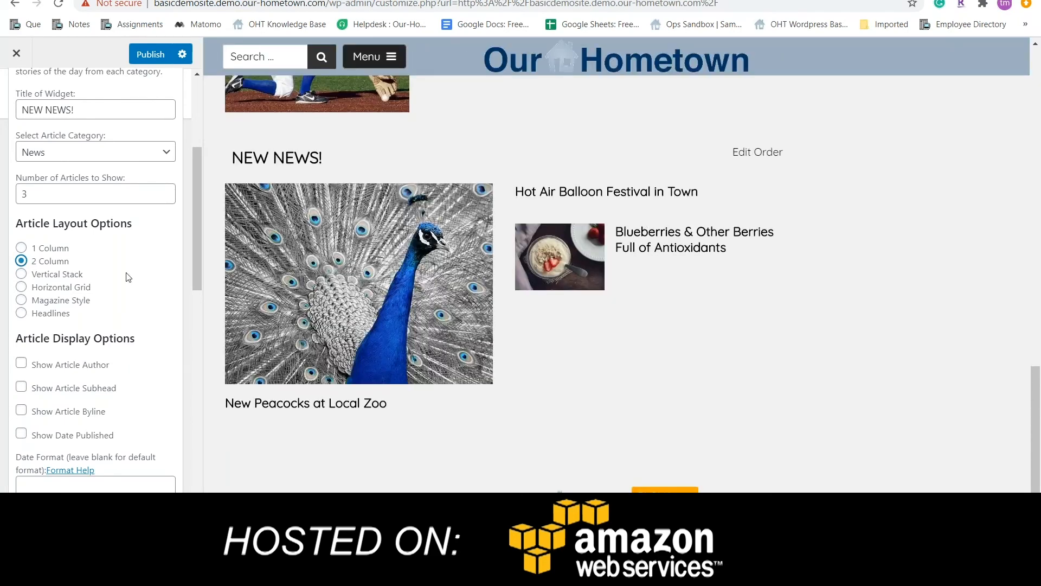
{"action": "left_click", "coordinate": [22, 273]}
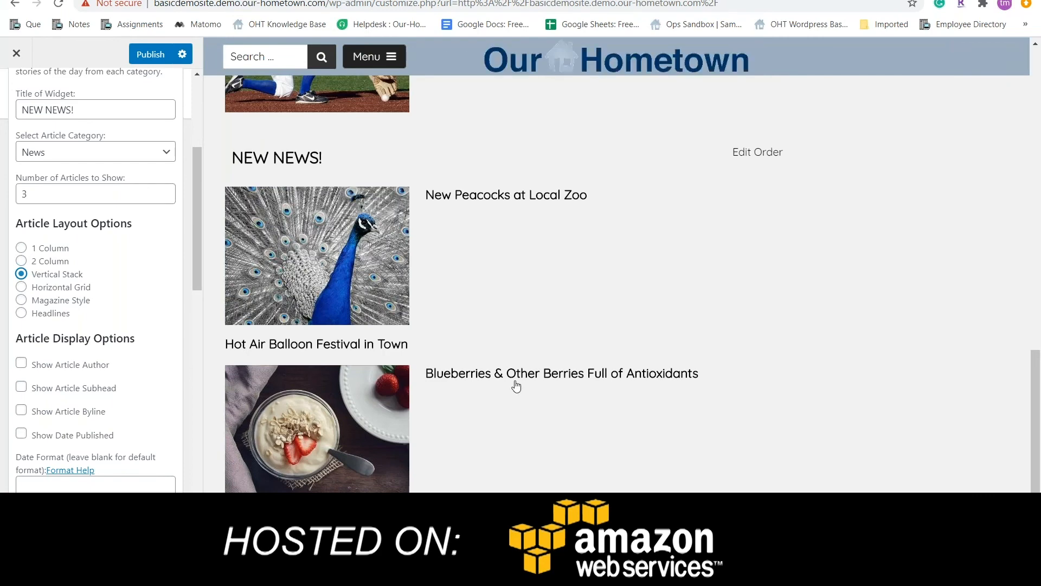
Compare the NEW NEWS! widget's stacked layout with the existing News section in the page preview.
{"action": "scroll", "coordinate": [515, 386], "scroll_direction": "down", "scroll_amount": 1}
{"action": "scroll", "coordinate": [516, 386], "scroll_direction": "down", "scroll_amount": 1}
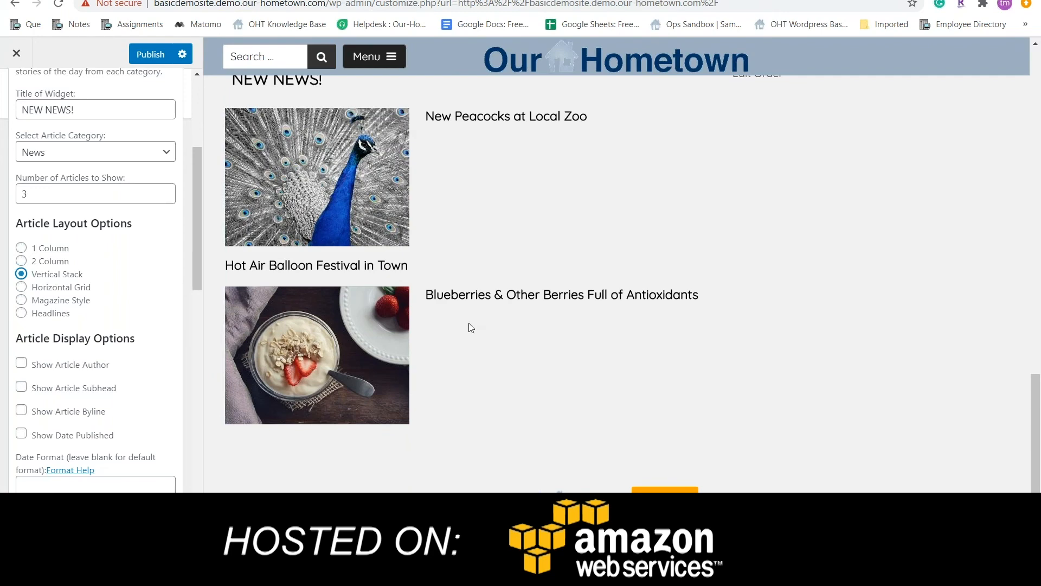
{"action": "scroll", "coordinate": [471, 328], "scroll_direction": "up", "scroll_amount": 1}
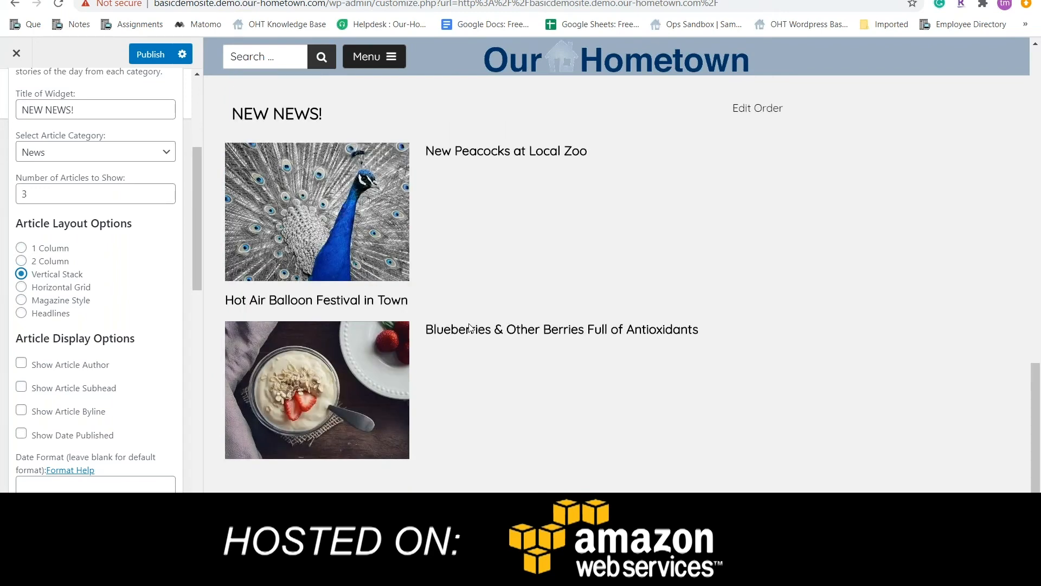
{"action": "scroll", "coordinate": [470, 328], "scroll_direction": "up", "scroll_amount": 4}
{"action": "scroll", "coordinate": [469, 333], "scroll_direction": "up", "scroll_amount": 4}
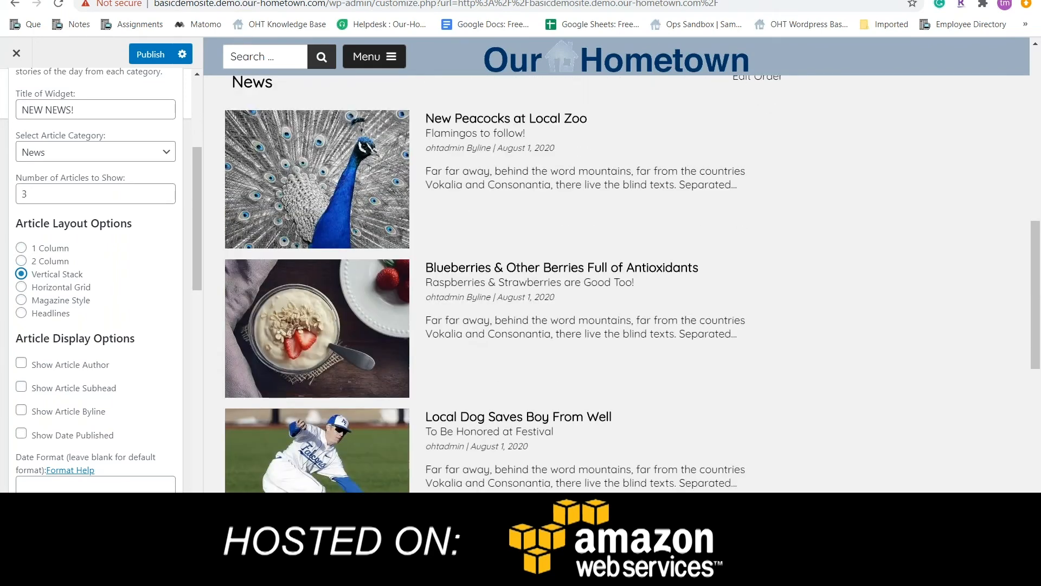
{"action": "scroll", "coordinate": [471, 325], "scroll_direction": "up", "scroll_amount": 1}
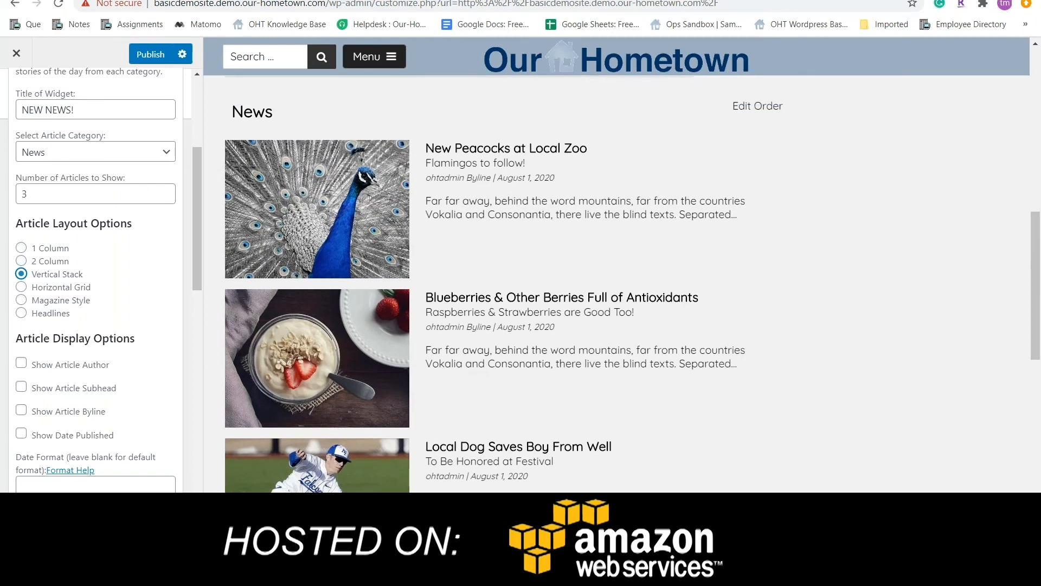
{"action": "scroll", "coordinate": [470, 327], "scroll_direction": "down", "scroll_amount": 6}
{"action": "scroll", "coordinate": [469, 328], "scroll_direction": "down", "scroll_amount": 4}
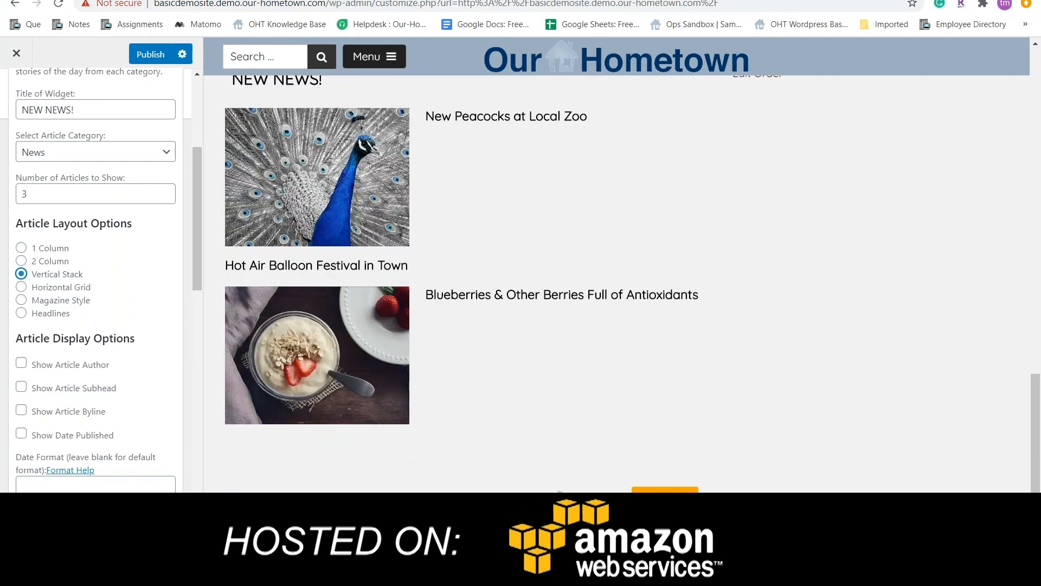
Set the NEW NEWS! widget's article category to Featured Stories and review its articles in the preview.
{"action": "left_click", "coordinate": [154, 154]}
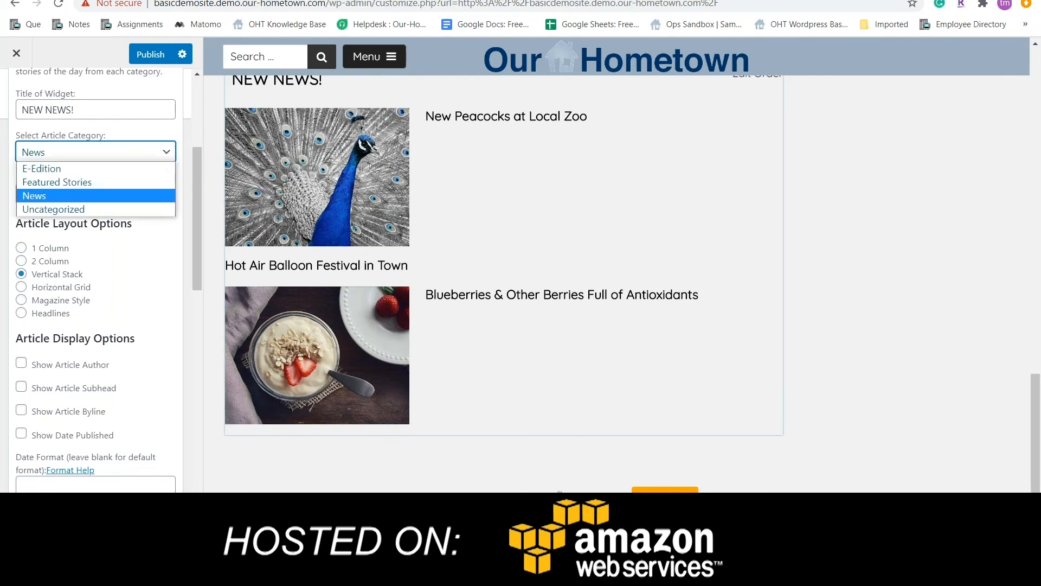
{"action": "left_click", "coordinate": [57, 182]}
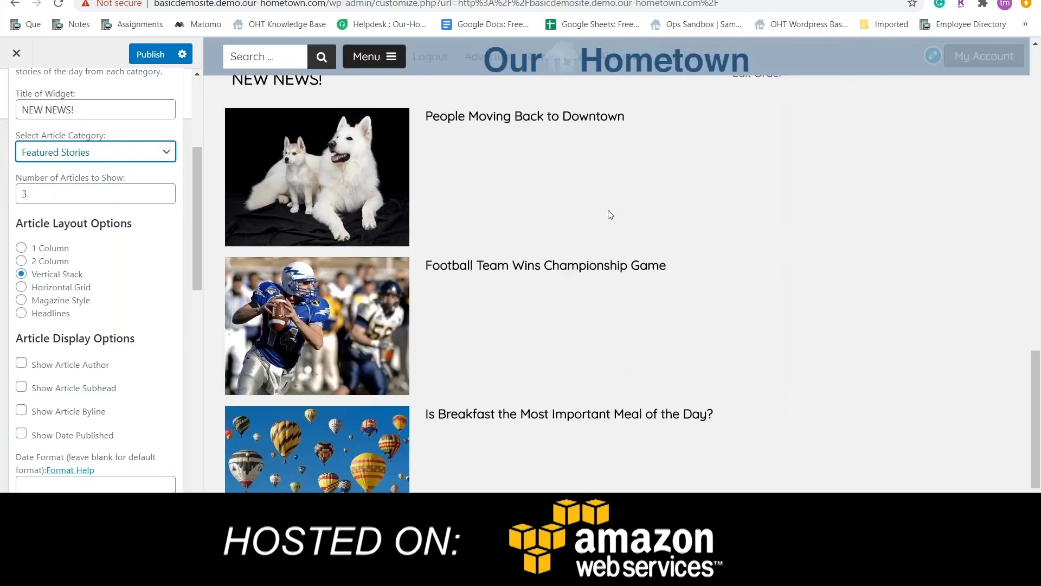
{"action": "scroll", "coordinate": [607, 215], "scroll_direction": "up", "scroll_amount": 2}
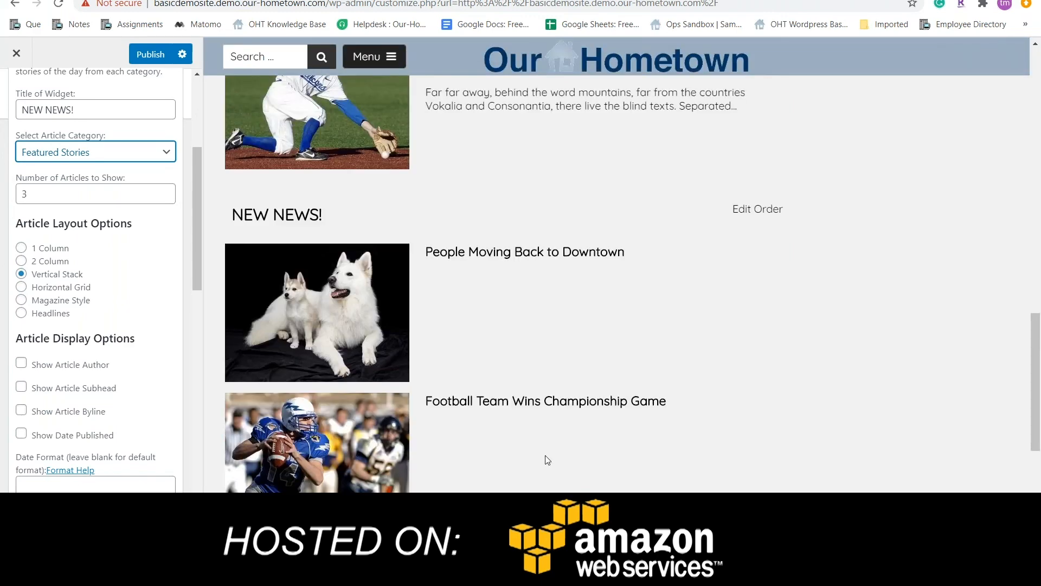
{"action": "scroll", "coordinate": [548, 459], "scroll_direction": "down", "scroll_amount": 3}
{"action": "scroll", "coordinate": [548, 459], "scroll_direction": "up", "scroll_amount": 2}
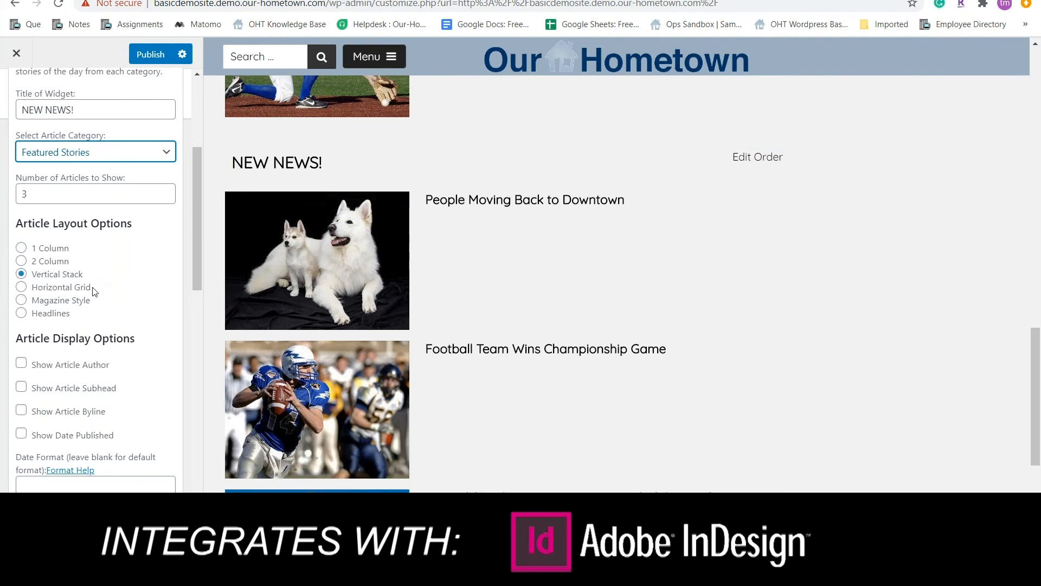
Try the Horizontal Grid article layout for the NEW NEWS! widget with the Square and Portrait thumbnail formats.
{"action": "left_click", "coordinate": [22, 288]}
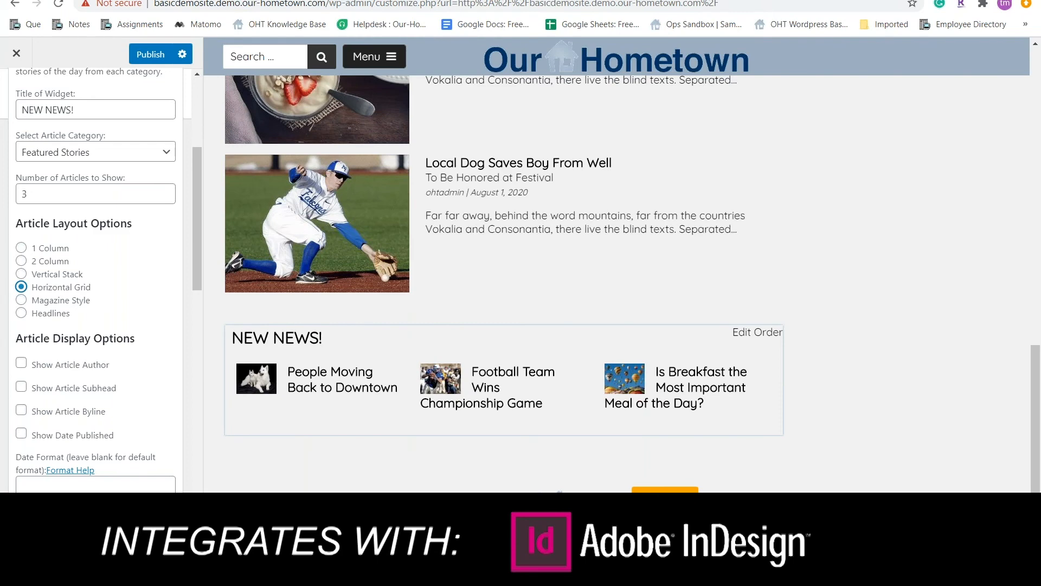
{"action": "scroll", "coordinate": [145, 393], "scroll_direction": "down", "scroll_amount": 6}
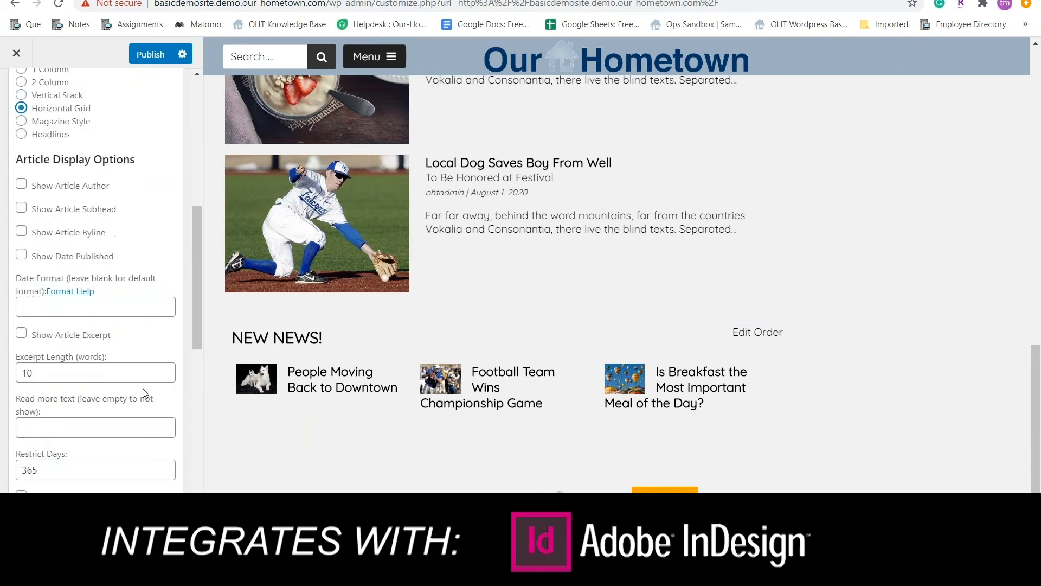
{"action": "scroll", "coordinate": [150, 403], "scroll_direction": "down", "scroll_amount": 4}
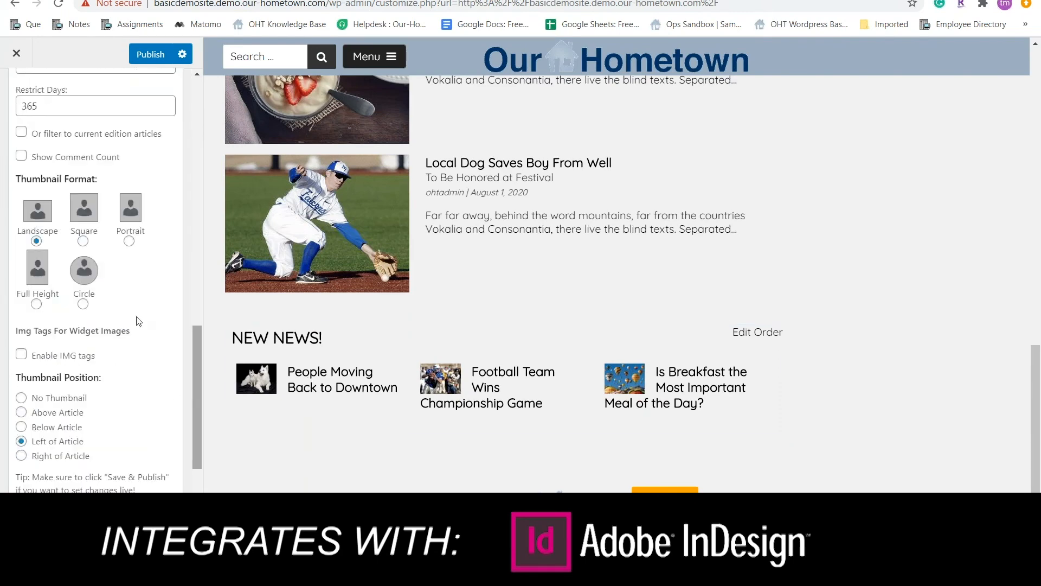
{"action": "left_click", "coordinate": [83, 242]}
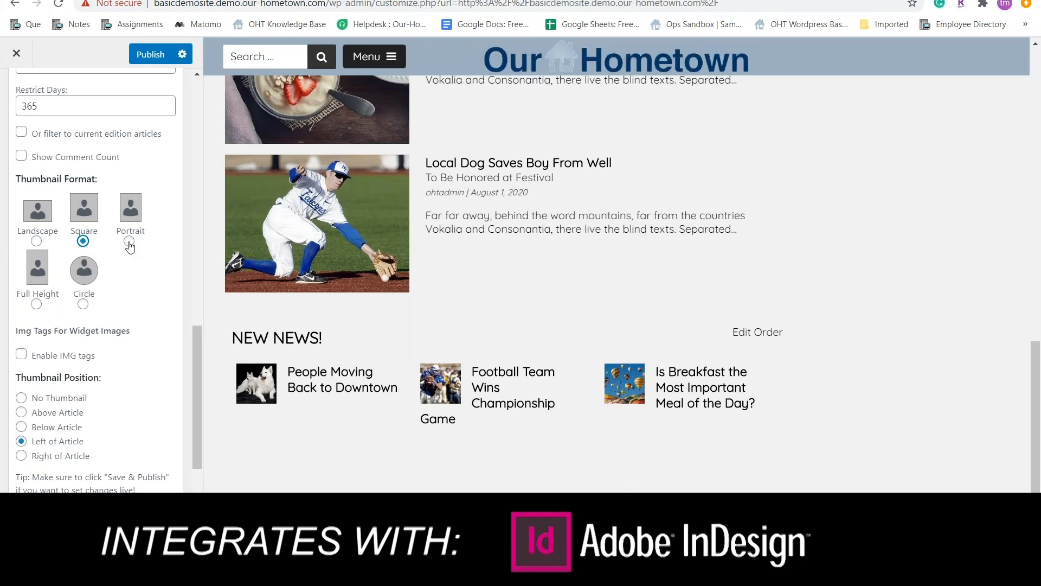
{"action": "left_click", "coordinate": [129, 242]}
Place the NEW NEWS! widget's thumbnails Above Article and try the Circle thumbnail format.
{"action": "left_click", "coordinate": [22, 412]}
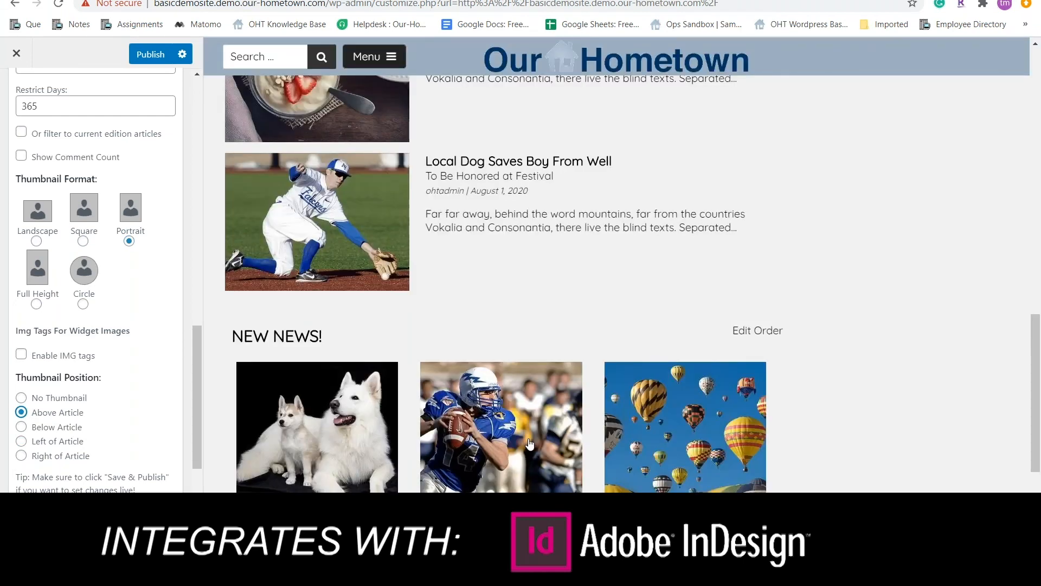
{"action": "scroll", "coordinate": [529, 445], "scroll_direction": "down", "scroll_amount": 3}
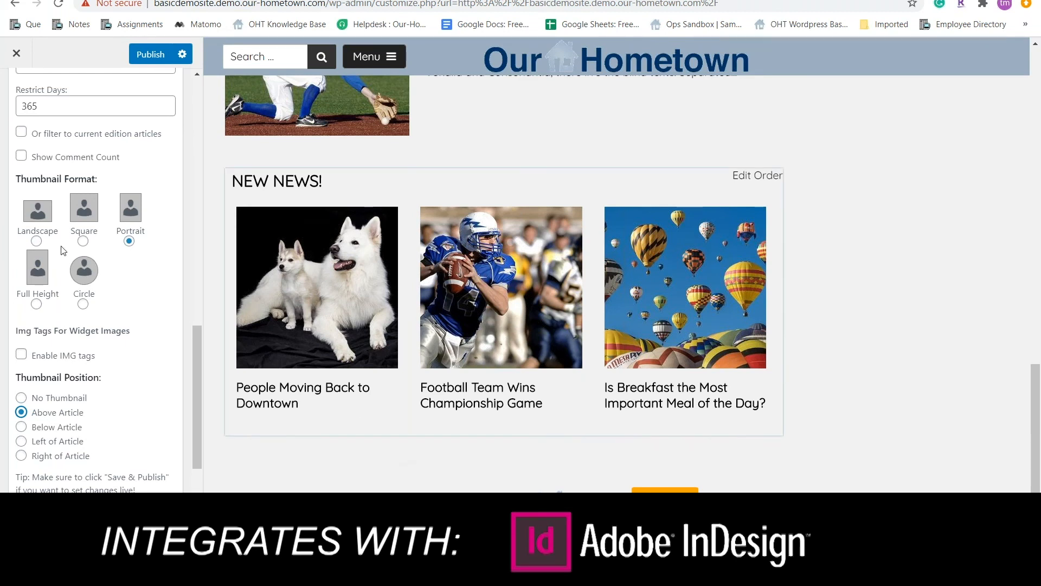
{"action": "left_click", "coordinate": [83, 305]}
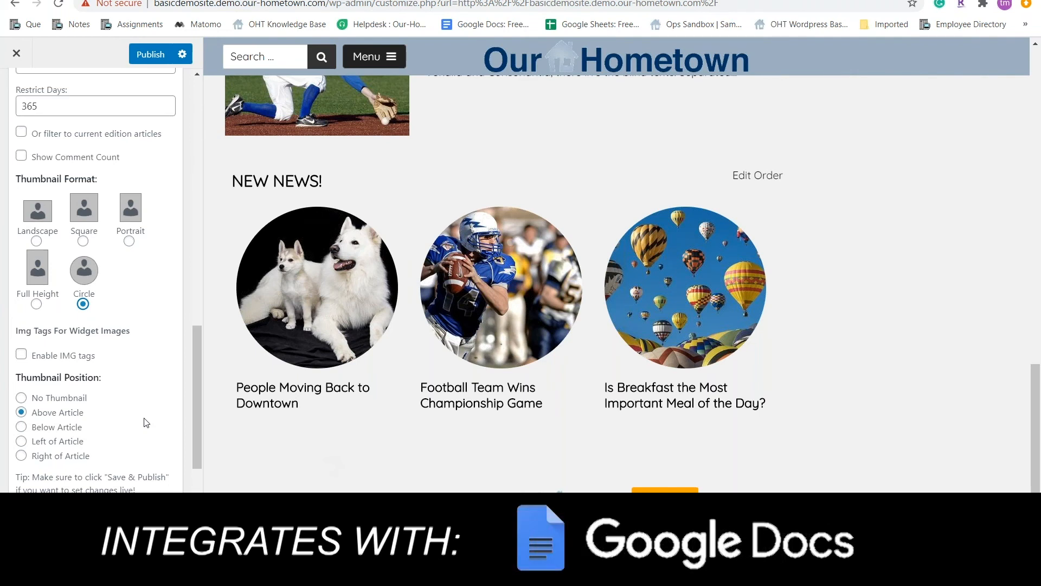
{"action": "scroll", "coordinate": [147, 422], "scroll_direction": "up", "scroll_amount": 1}
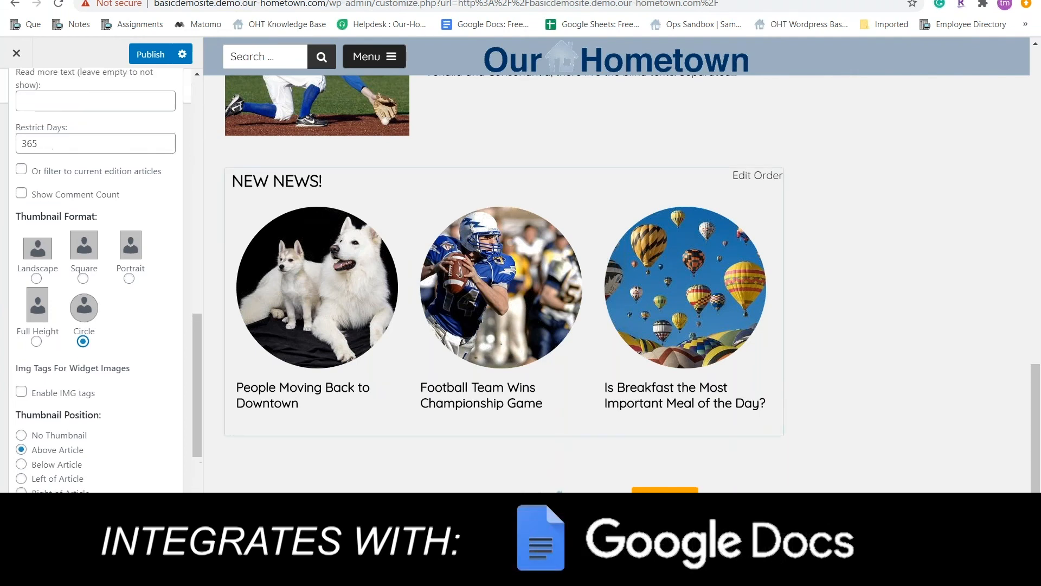
{"action": "scroll", "coordinate": [96, 282], "scroll_direction": "up", "scroll_amount": 10}
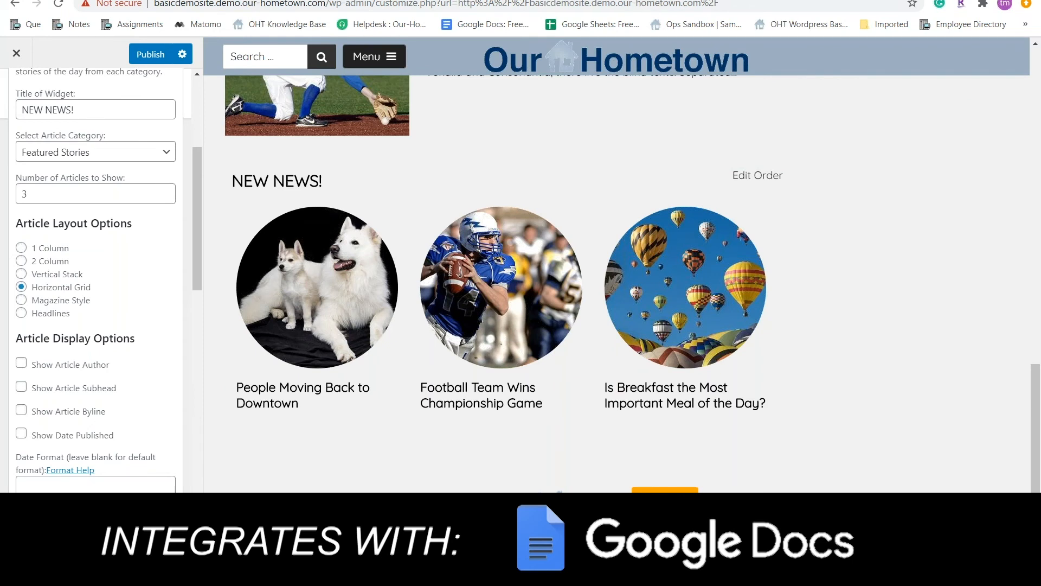
{"action": "scroll", "coordinate": [96, 281], "scroll_direction": "down", "scroll_amount": 4}
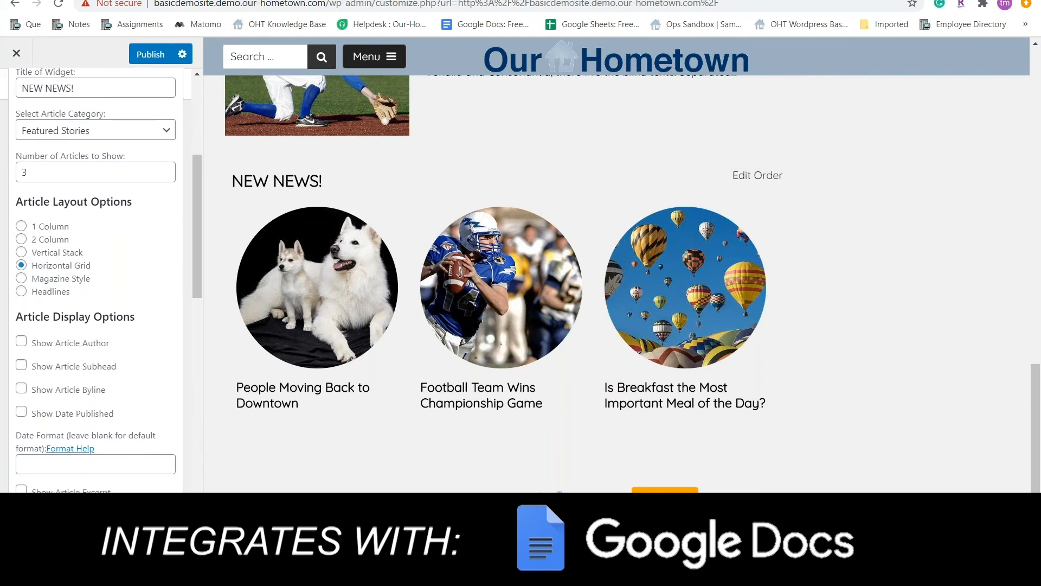
{"action": "scroll", "coordinate": [95, 282], "scroll_direction": "down", "scroll_amount": 4}
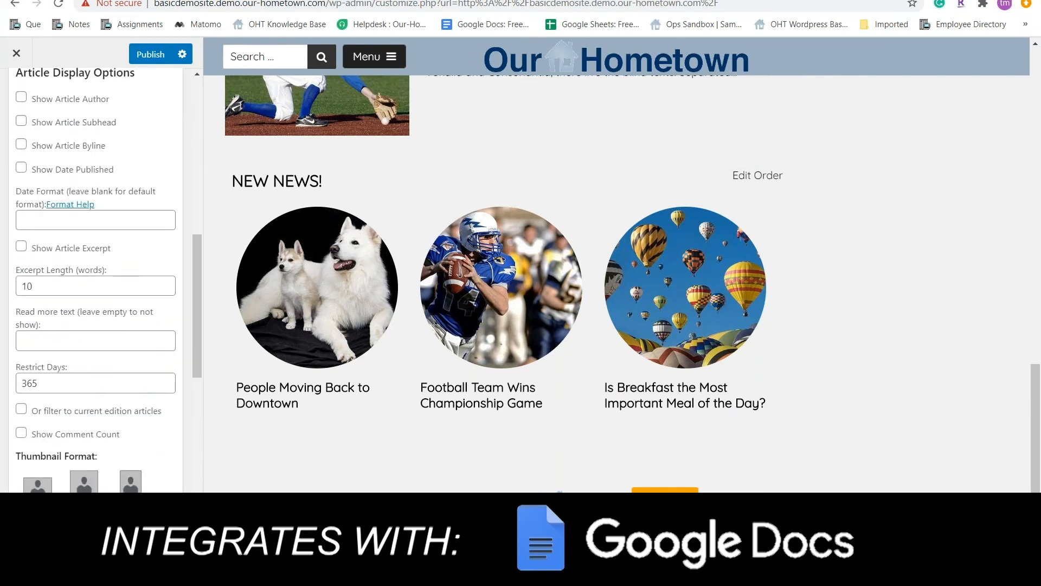
Set the NEW NEWS! widget's thumbnail format to Landscape.
{"action": "left_click", "coordinate": [36, 376]}
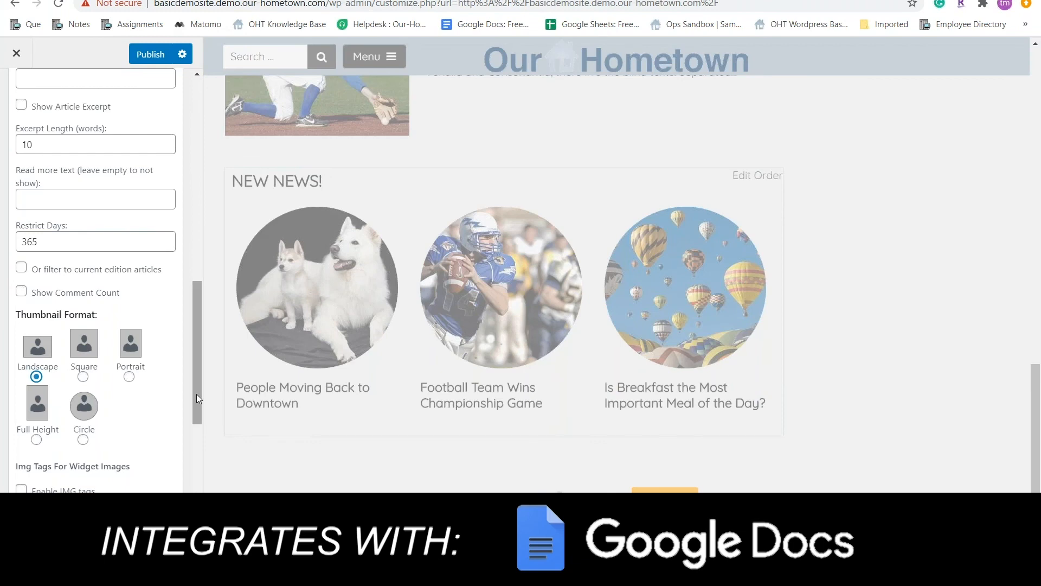
{"action": "scroll", "coordinate": [148, 426], "scroll_direction": "down", "scroll_amount": 1}
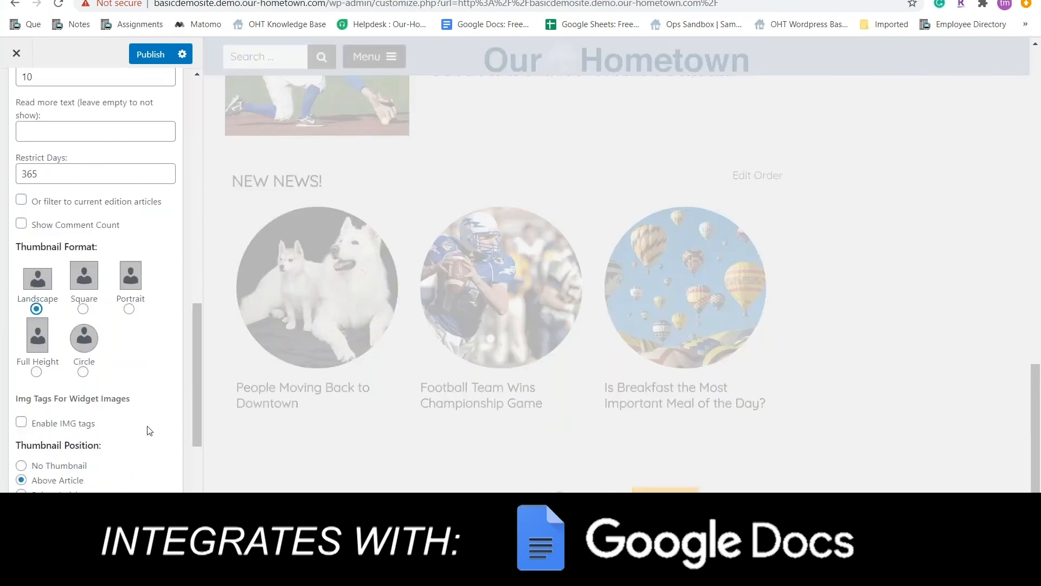
{"action": "scroll", "coordinate": [149, 430], "scroll_direction": "up", "scroll_amount": 1}
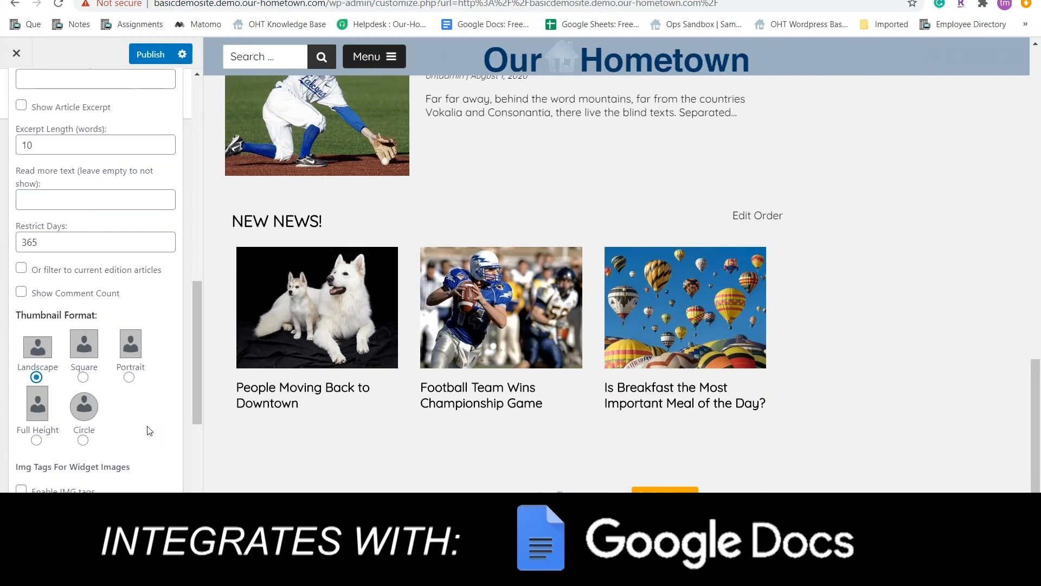
Try the Magazine Style article layout for the NEW NEWS! widget and check it in the preview.
{"action": "scroll", "coordinate": [149, 431], "scroll_direction": "up", "scroll_amount": 6}
{"action": "left_click", "coordinate": [22, 300]}
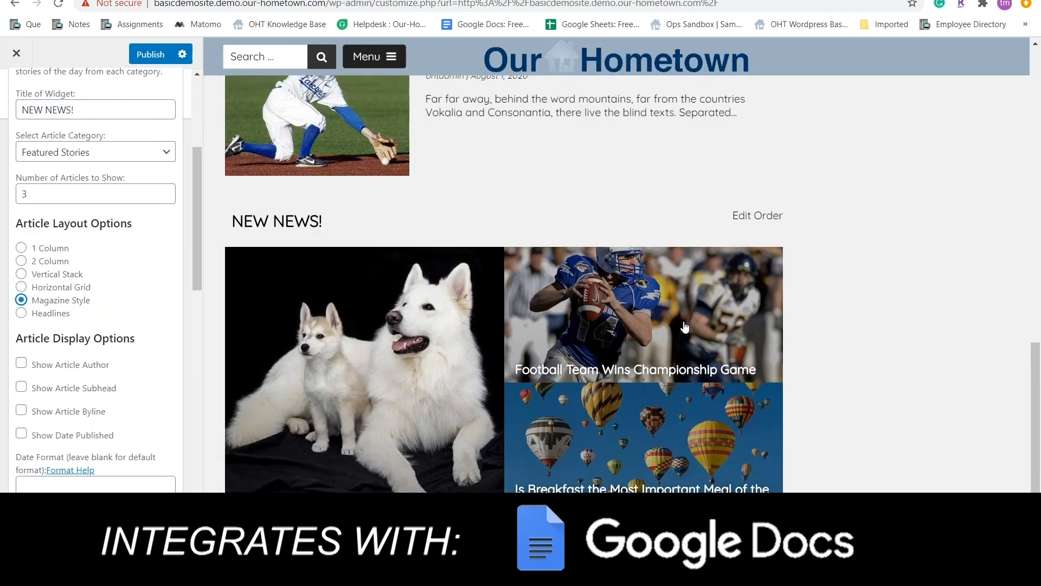
{"action": "scroll", "coordinate": [840, 395], "scroll_direction": "down", "scroll_amount": 1}
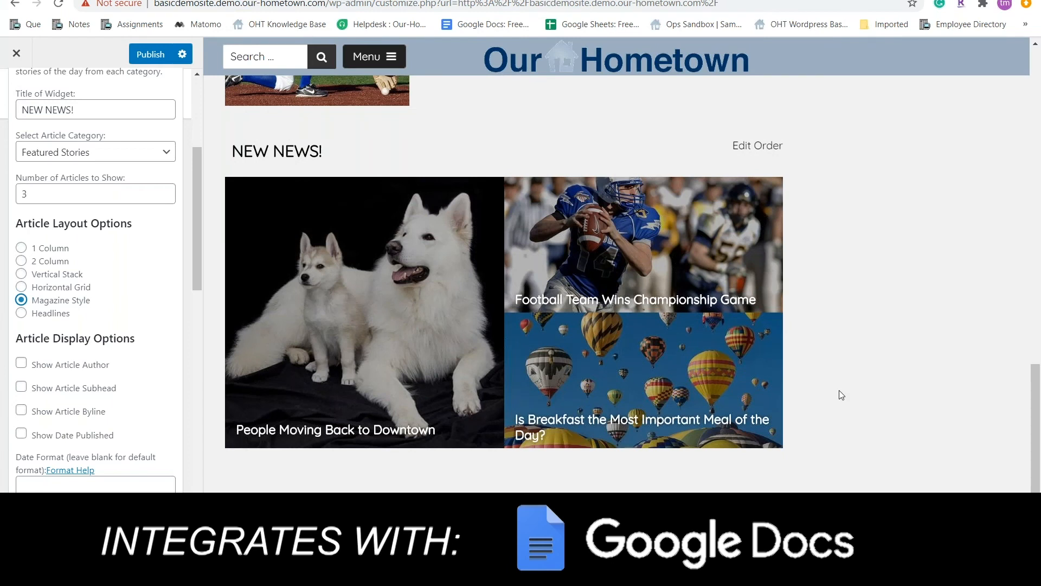
{"action": "scroll", "coordinate": [406, 375], "scroll_direction": "down", "scroll_amount": 1}
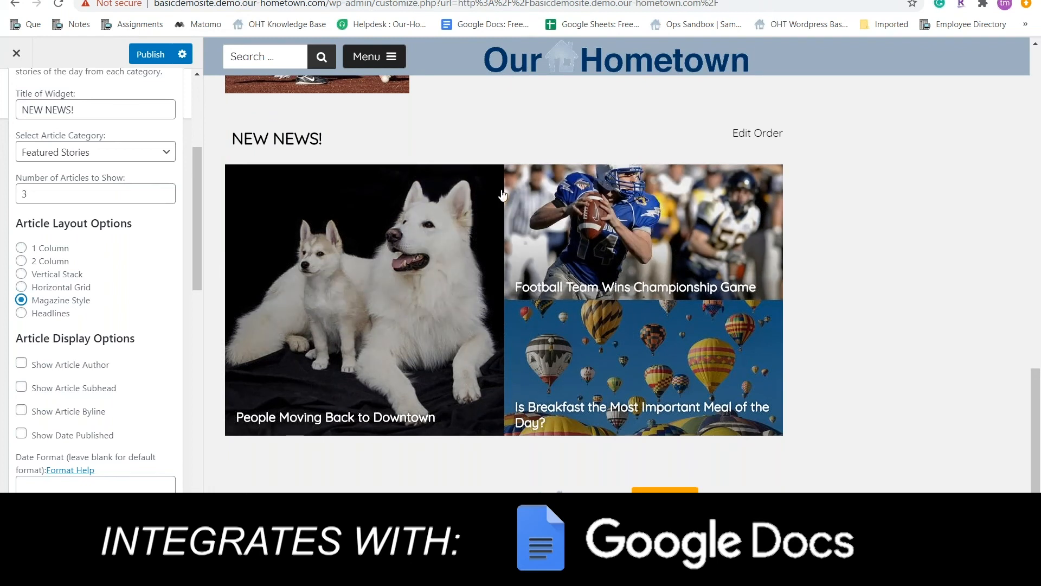
Switch the NEW NEWS! widget to the Headlines article layout and set its thumbnail position to No Thumbnail.
{"action": "left_click", "coordinate": [21, 313]}
{"action": "scroll", "coordinate": [196, 291], "scroll_direction": "down", "scroll_amount": 1}
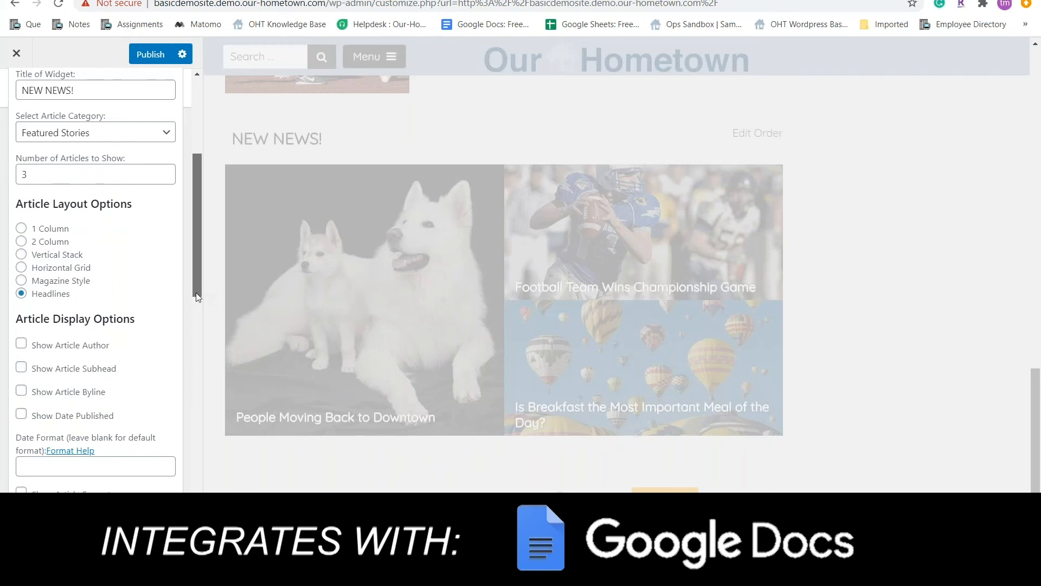
{"action": "left_click_drag", "start_coordinate": [196, 292], "coordinate": [191, 487]}
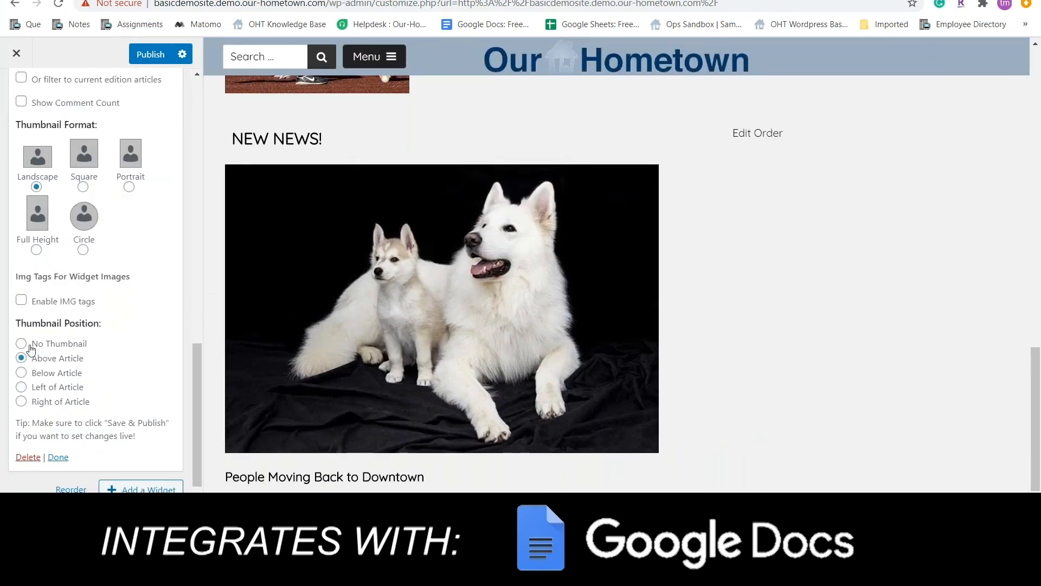
{"action": "left_click", "coordinate": [30, 346]}
{"action": "scroll", "coordinate": [267, 429], "scroll_direction": "down", "scroll_amount": 2}
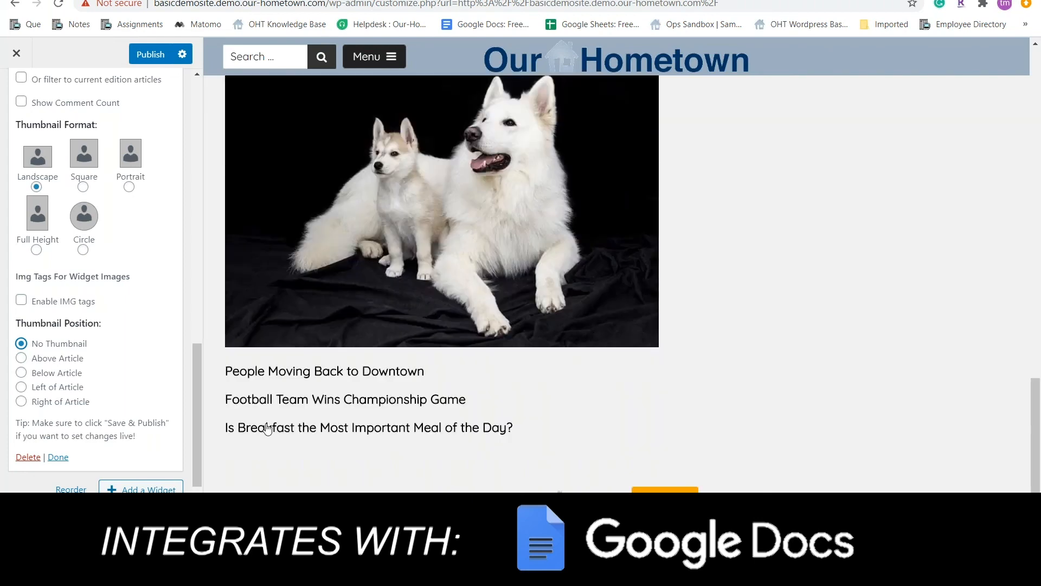
Examine the NEW NEWS! widget's Headlines layout below the News section in the page preview.
{"action": "scroll", "coordinate": [130, 352], "scroll_direction": "up", "scroll_amount": 9}
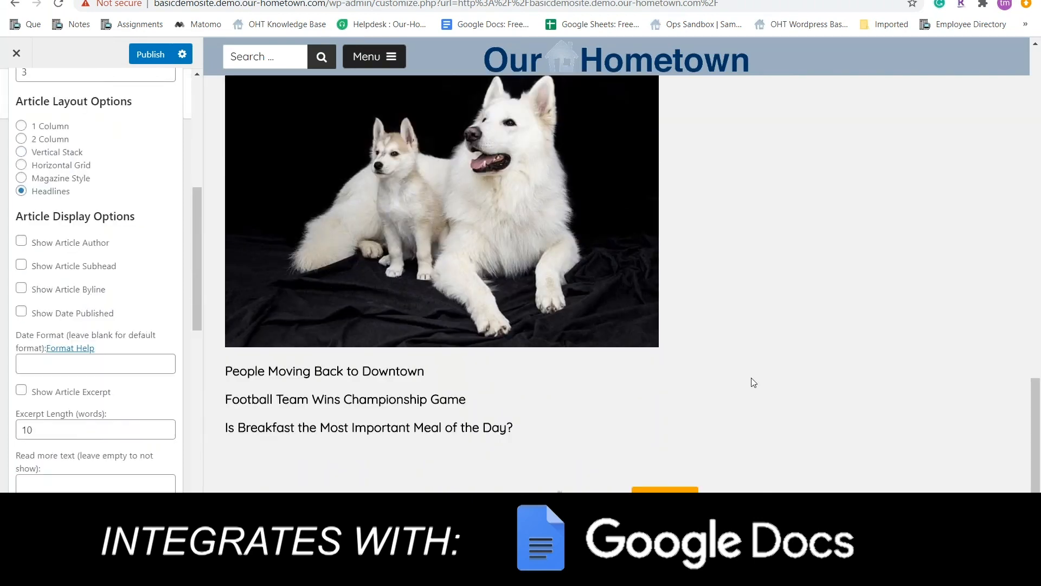
{"action": "scroll", "coordinate": [756, 382], "scroll_direction": "up", "scroll_amount": 1}
{"action": "scroll", "coordinate": [756, 377], "scroll_direction": "up", "scroll_amount": 4}
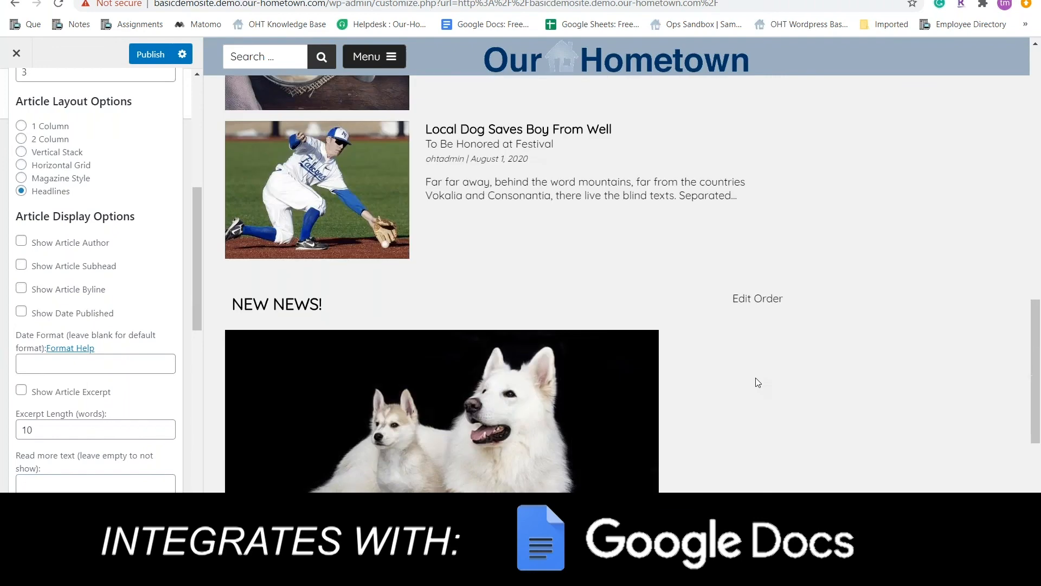
{"action": "scroll", "coordinate": [756, 378], "scroll_direction": "down", "scroll_amount": 3}
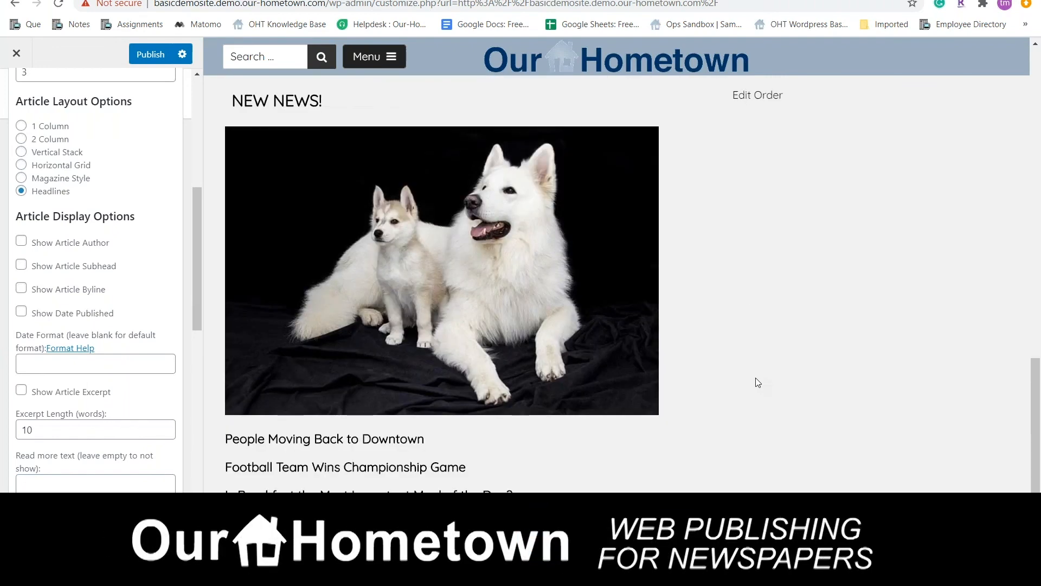
{"action": "scroll", "coordinate": [758, 383], "scroll_direction": "down", "scroll_amount": 2}
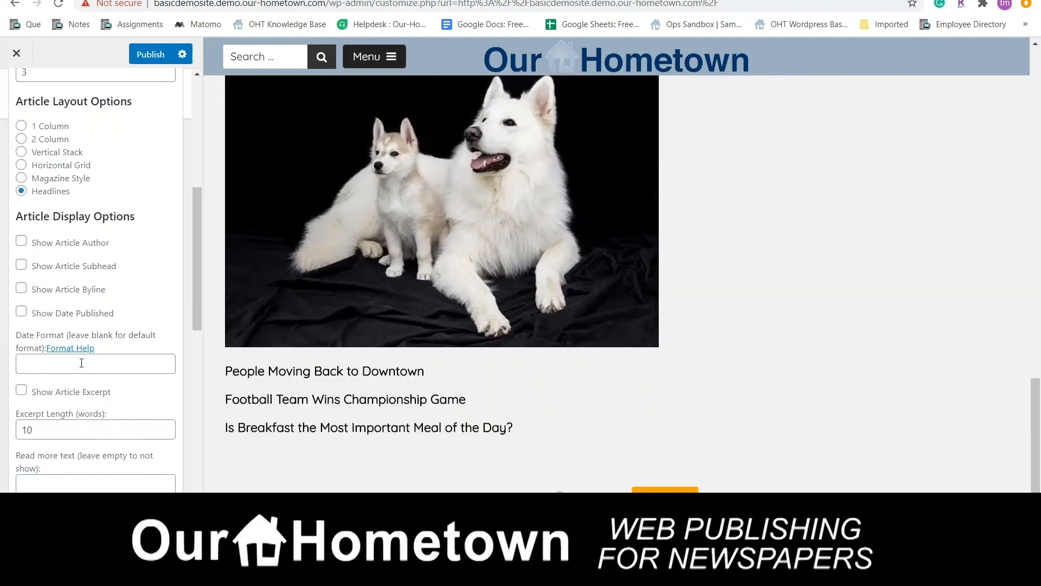
{"action": "scroll", "coordinate": [82, 363], "scroll_direction": "up", "scroll_amount": 1}
{"action": "scroll", "coordinate": [82, 363], "scroll_direction": "up", "scroll_amount": 4}
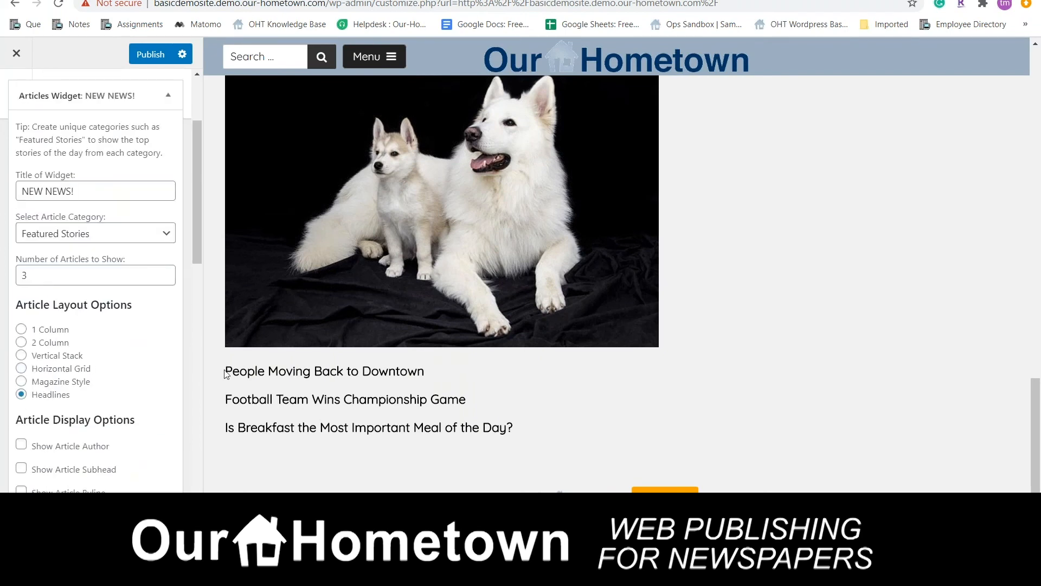
{"action": "scroll", "coordinate": [616, 284], "scroll_direction": "up", "scroll_amount": 1}
{"action": "scroll", "coordinate": [218, 394], "scroll_direction": "up", "scroll_amount": 3}
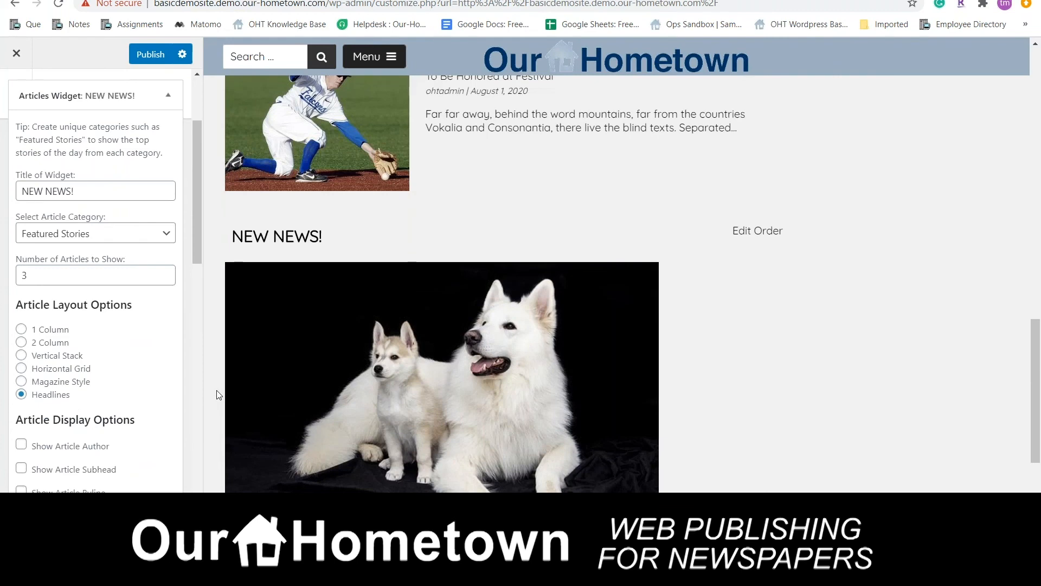
{"action": "scroll", "coordinate": [216, 394], "scroll_direction": "down", "scroll_amount": 3}
Look through the NEW NEWS! widget's thumbnail, layout and article display settings.
{"action": "scroll", "coordinate": [139, 447], "scroll_direction": "down", "scroll_amount": 10}
{"action": "scroll", "coordinate": [140, 446], "scroll_direction": "down", "scroll_amount": 2}
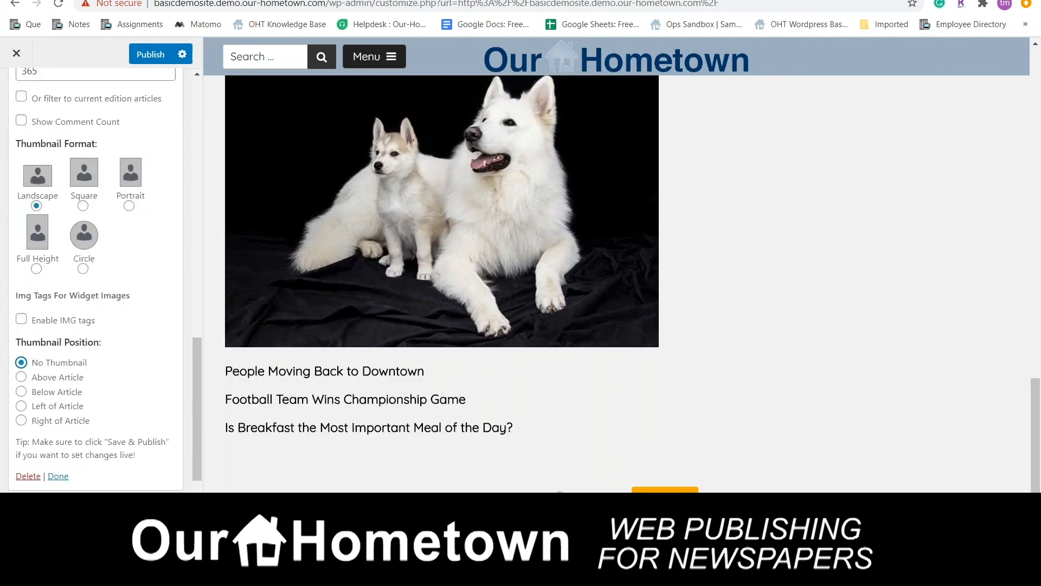
{"action": "scroll", "coordinate": [139, 446], "scroll_direction": "up", "scroll_amount": 4}
{"action": "scroll", "coordinate": [140, 447], "scroll_direction": "up", "scroll_amount": 8}
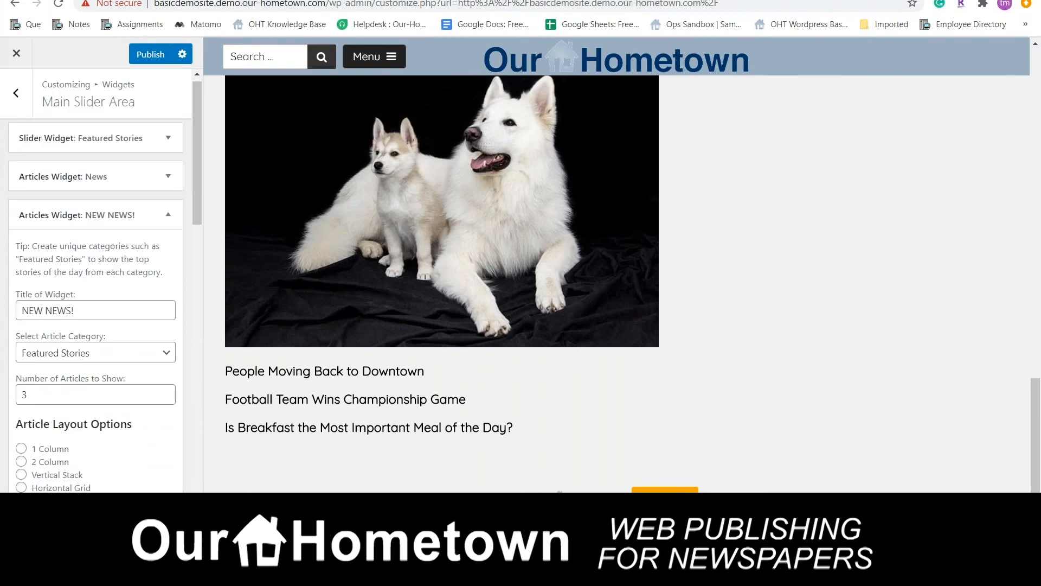
{"action": "scroll", "coordinate": [142, 443], "scroll_direction": "down", "scroll_amount": 2}
{"action": "scroll", "coordinate": [144, 445], "scroll_direction": "down", "scroll_amount": 1}
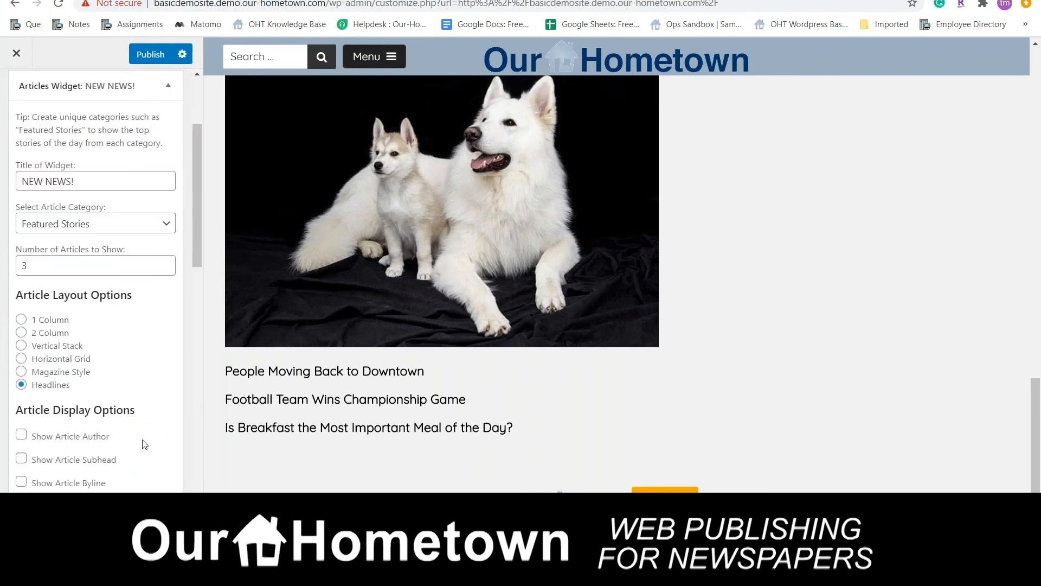
{"action": "scroll", "coordinate": [145, 444], "scroll_direction": "down", "scroll_amount": 1}
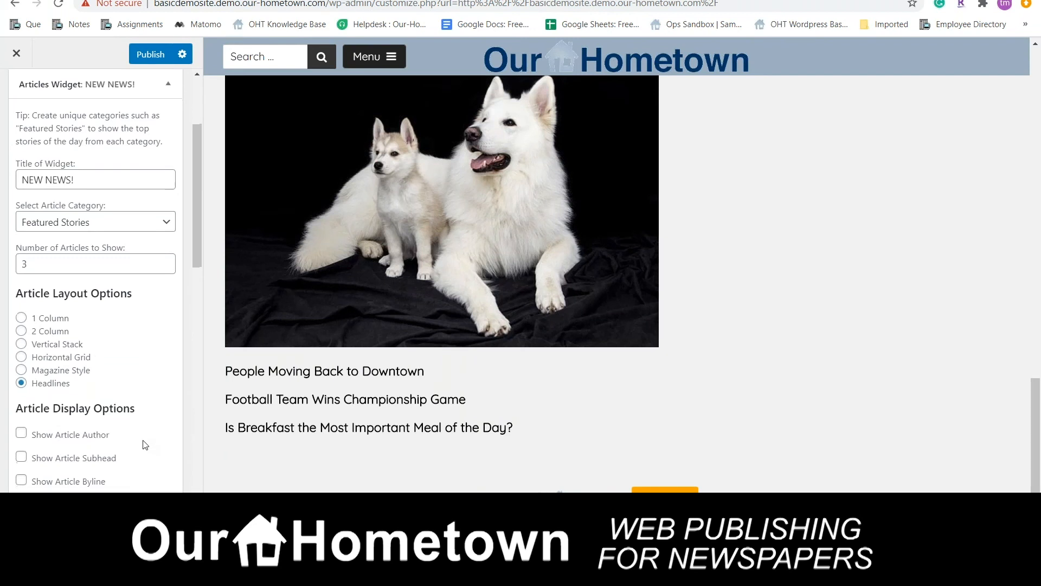
{"action": "scroll", "coordinate": [145, 446], "scroll_direction": "down", "scroll_amount": 1}
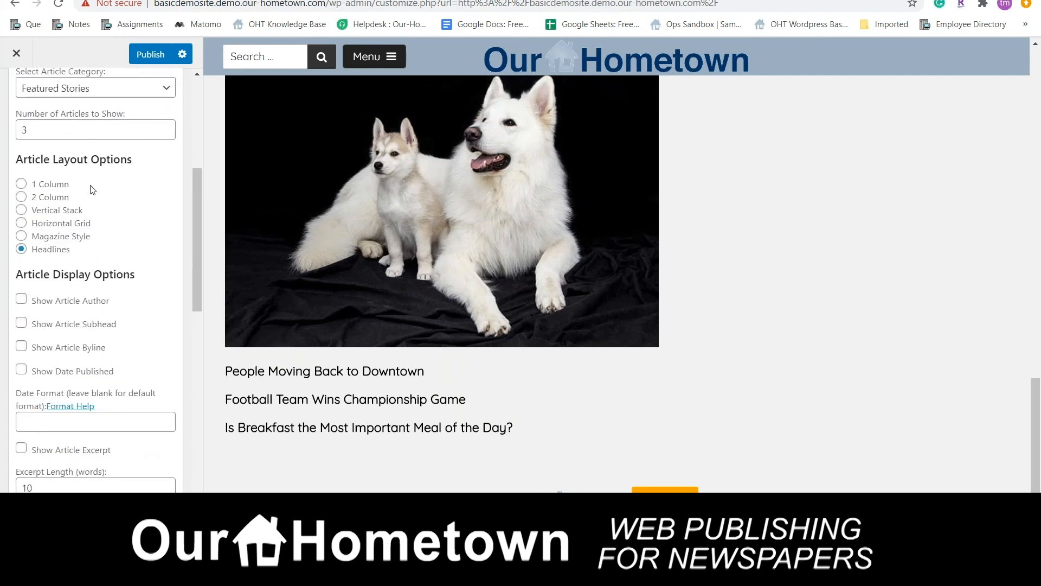
Switch the NEW NEWS! widget to the Vertical Stack article layout and set its thumbnail position to Left of Article.
{"action": "left_click", "coordinate": [21, 223]}
{"action": "left_click", "coordinate": [21, 210]}
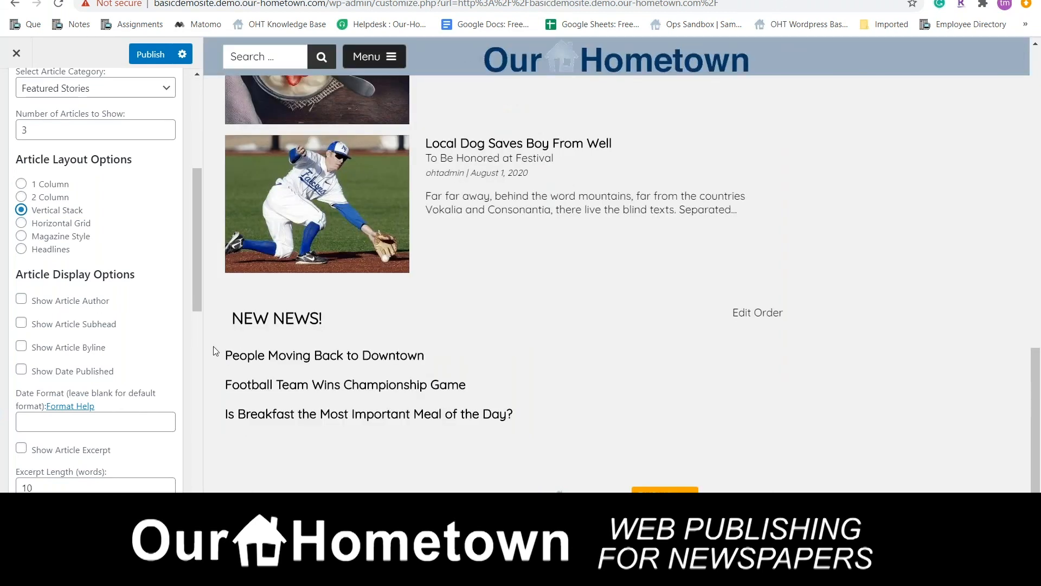
{"action": "scroll", "coordinate": [170, 393], "scroll_direction": "down", "scroll_amount": 6}
{"action": "scroll", "coordinate": [170, 393], "scroll_direction": "down", "scroll_amount": 4}
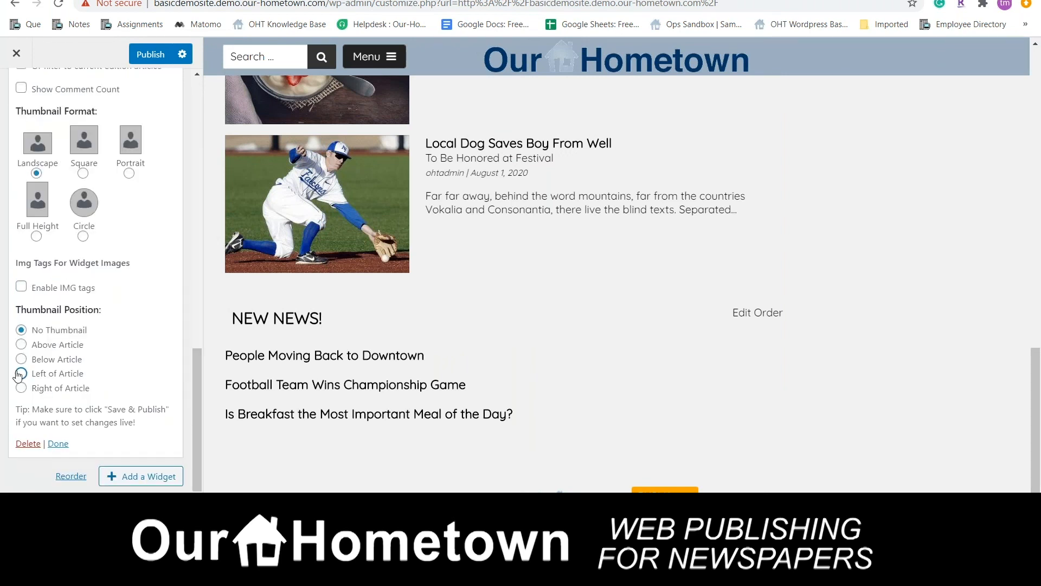
{"action": "left_click", "coordinate": [20, 373]}
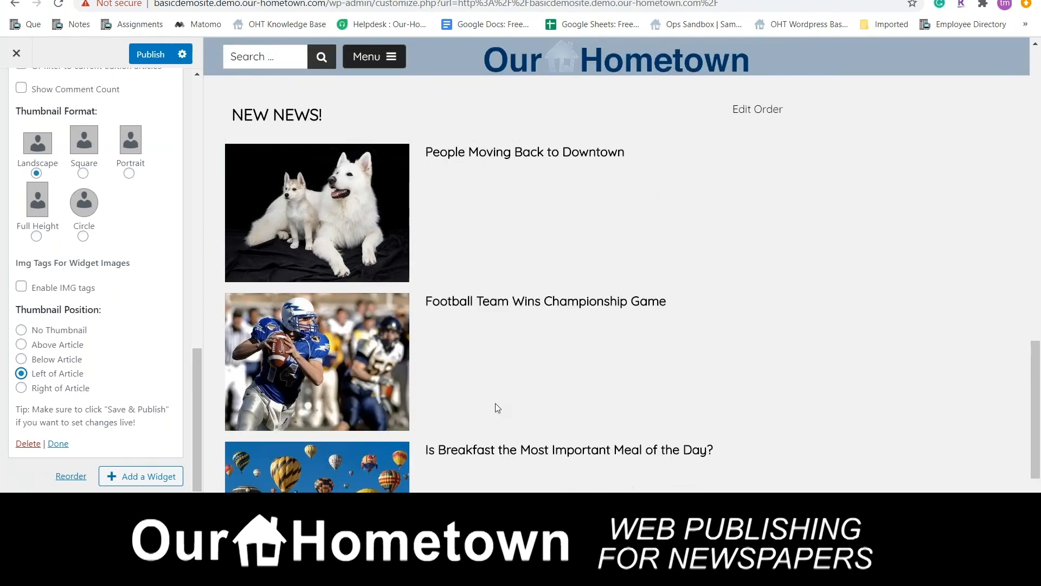
{"action": "scroll", "coordinate": [495, 402], "scroll_direction": "down", "scroll_amount": 1}
Show the article author in the NEW NEWS! widget's display options.
{"action": "scroll", "coordinate": [22, 232], "scroll_direction": "up", "scroll_amount": 9}
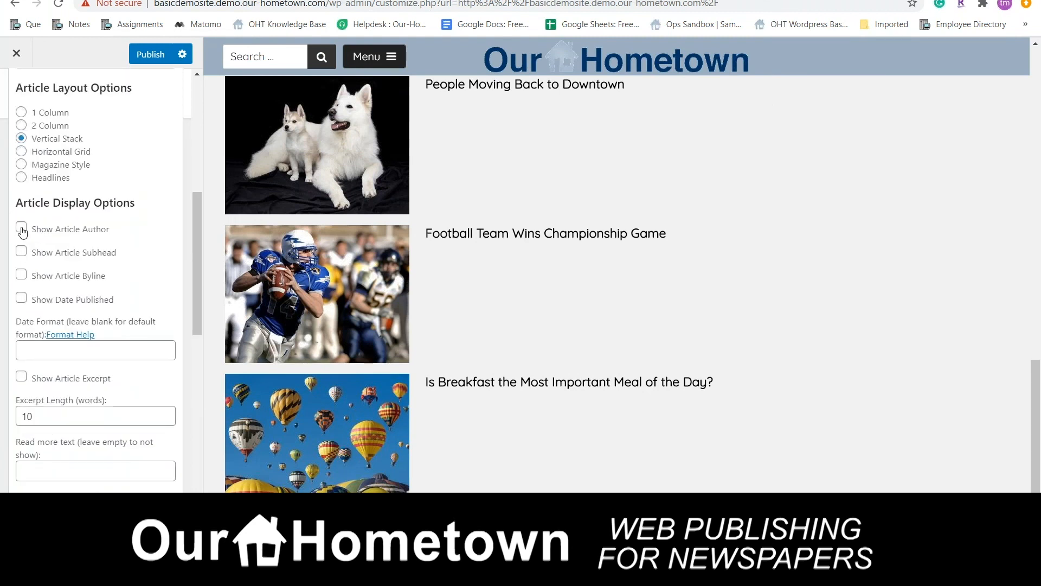
{"action": "left_click", "coordinate": [22, 230]}
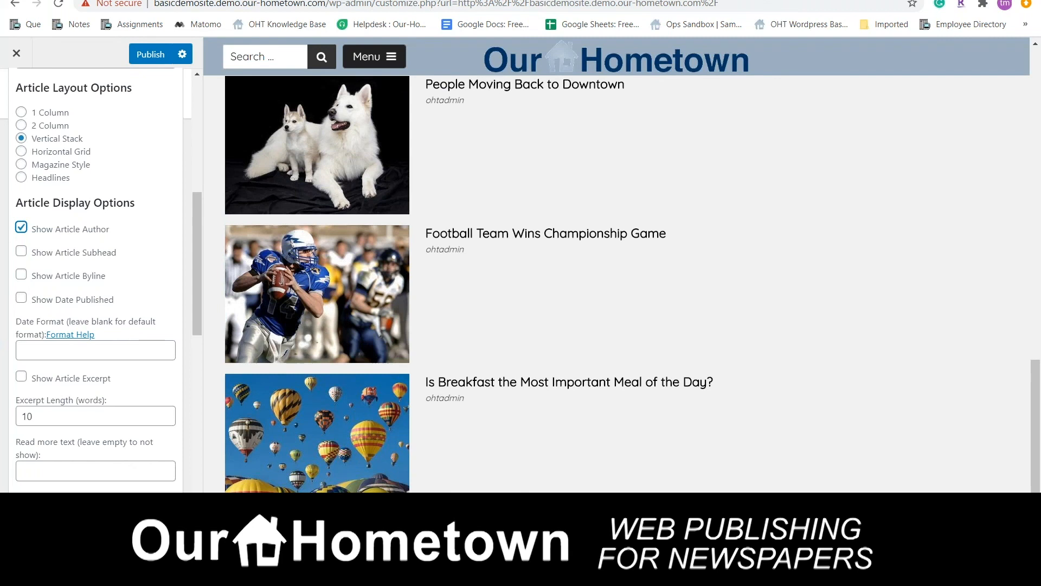
Try the article subhead, byline and date published display options for the NEW NEWS! widget, then turn them back off.
{"action": "left_click", "coordinate": [21, 252]}
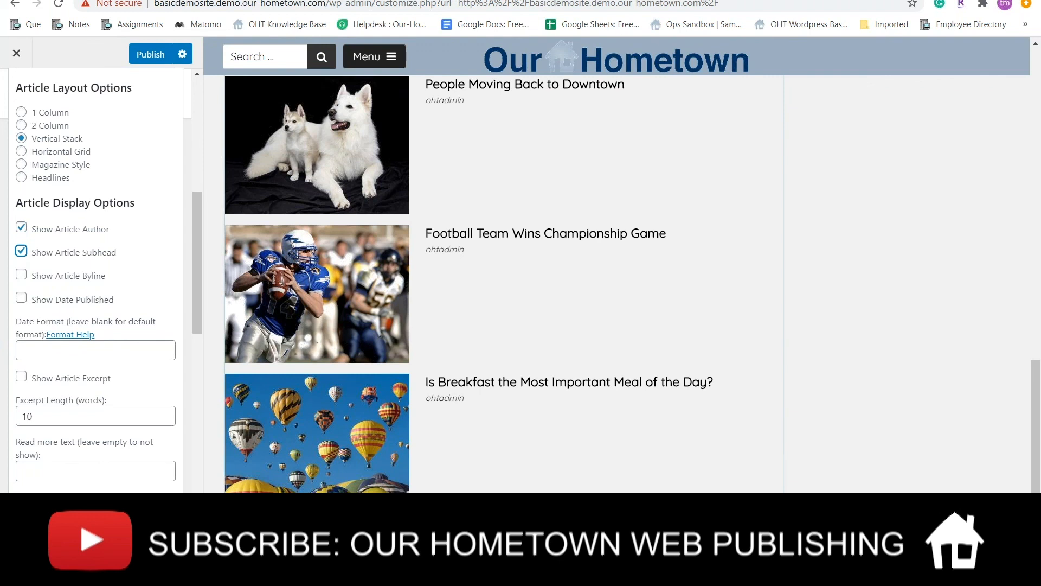
{"action": "left_click", "coordinate": [22, 277]}
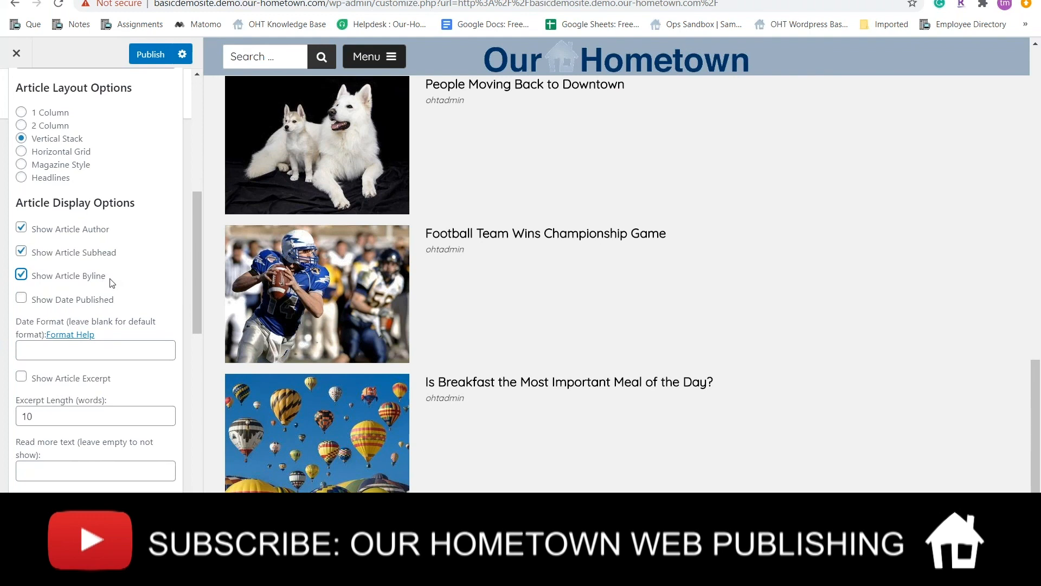
{"action": "left_click", "coordinate": [23, 301]}
{"action": "left_click", "coordinate": [21, 299]}
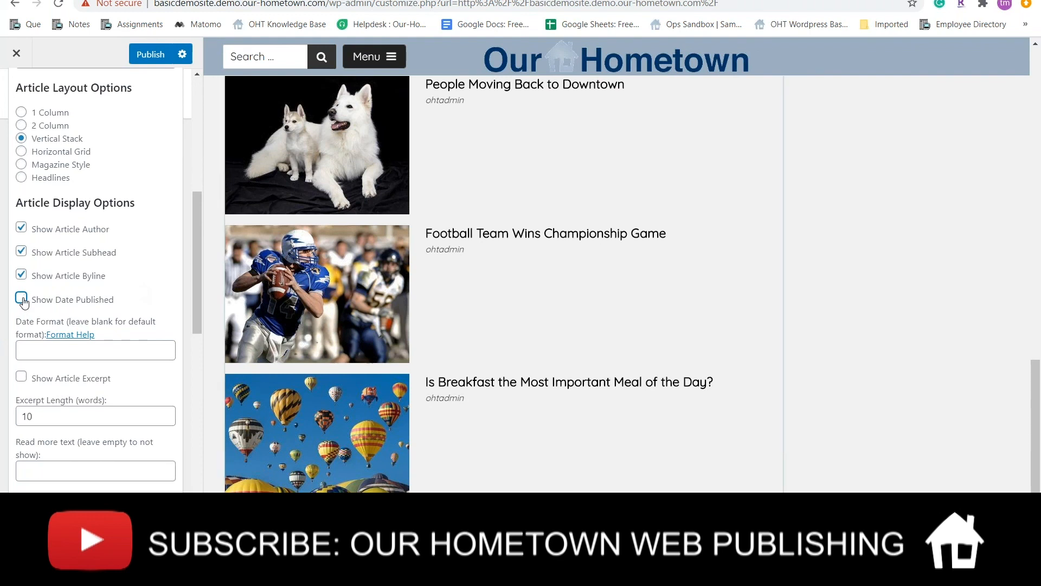
{"action": "left_click", "coordinate": [21, 253]}
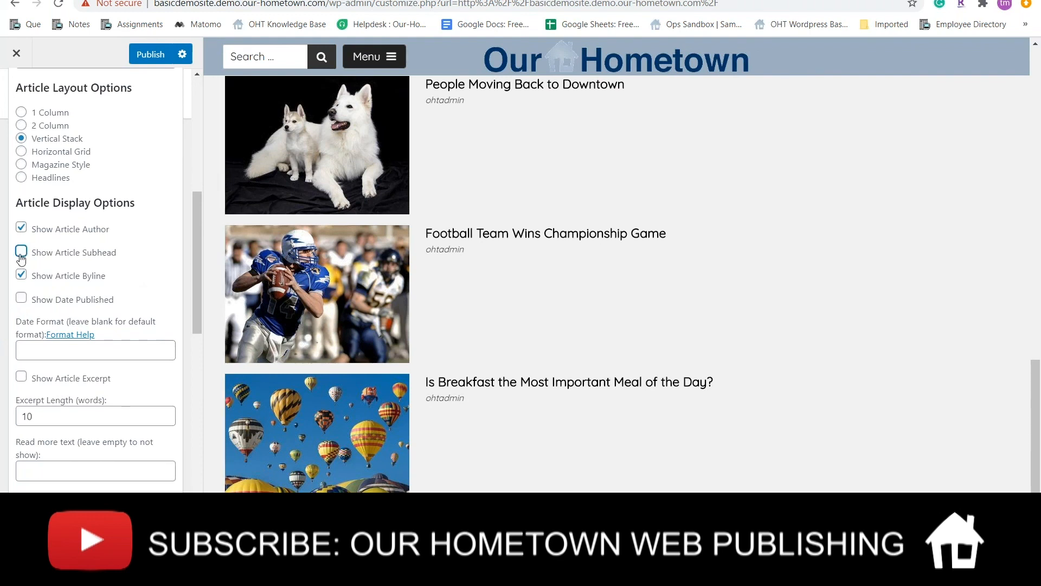
{"action": "left_click", "coordinate": [21, 274]}
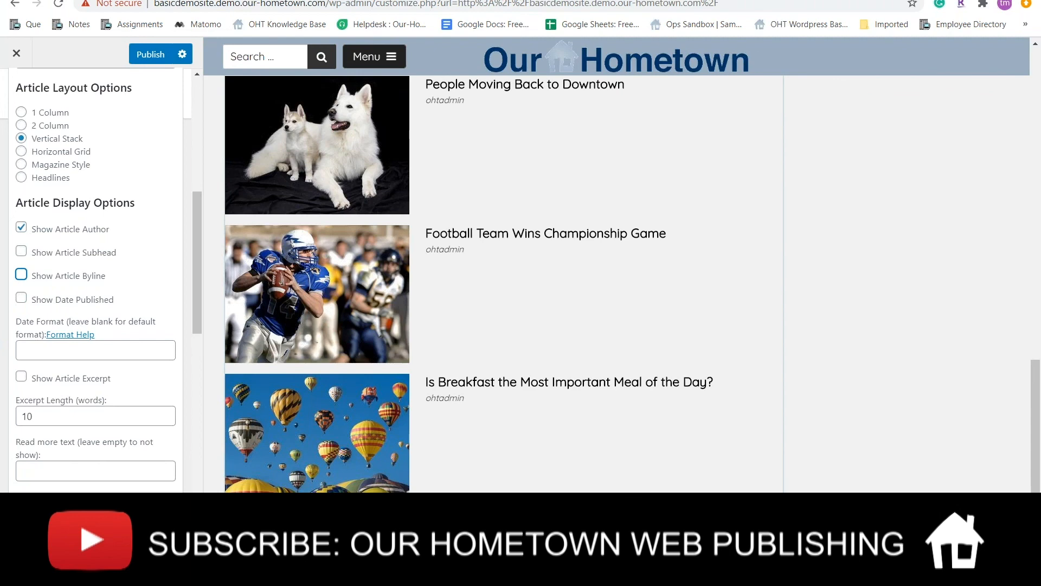
Show article excerpts of 30 words in the NEW NEWS! widget, apply the change and check it in the preview.
{"action": "scroll", "coordinate": [208, 385], "scroll_direction": "down", "scroll_amount": 2}
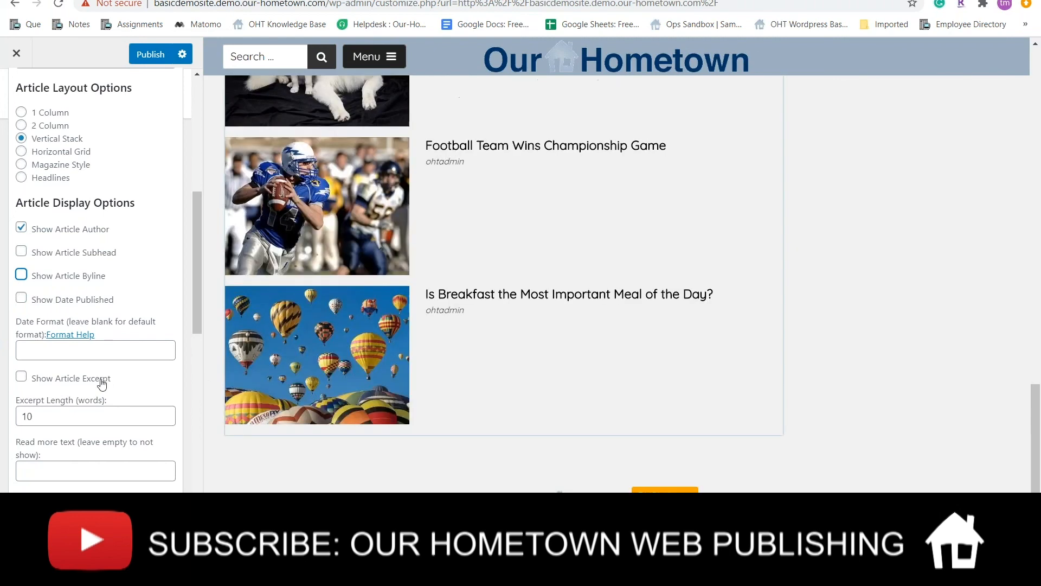
{"action": "scroll", "coordinate": [102, 383], "scroll_direction": "down", "scroll_amount": 3}
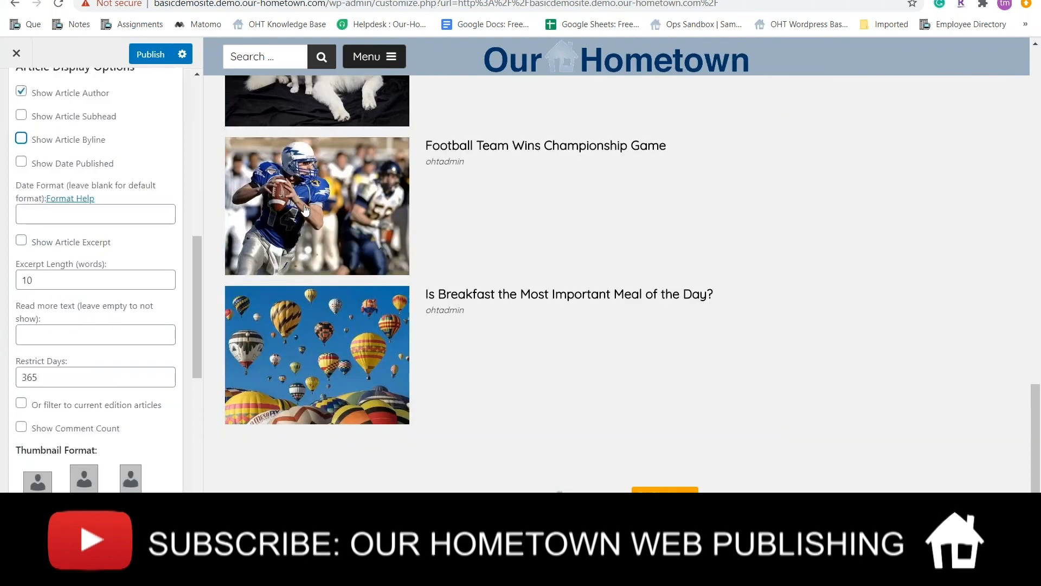
{"action": "left_click", "coordinate": [21, 242]}
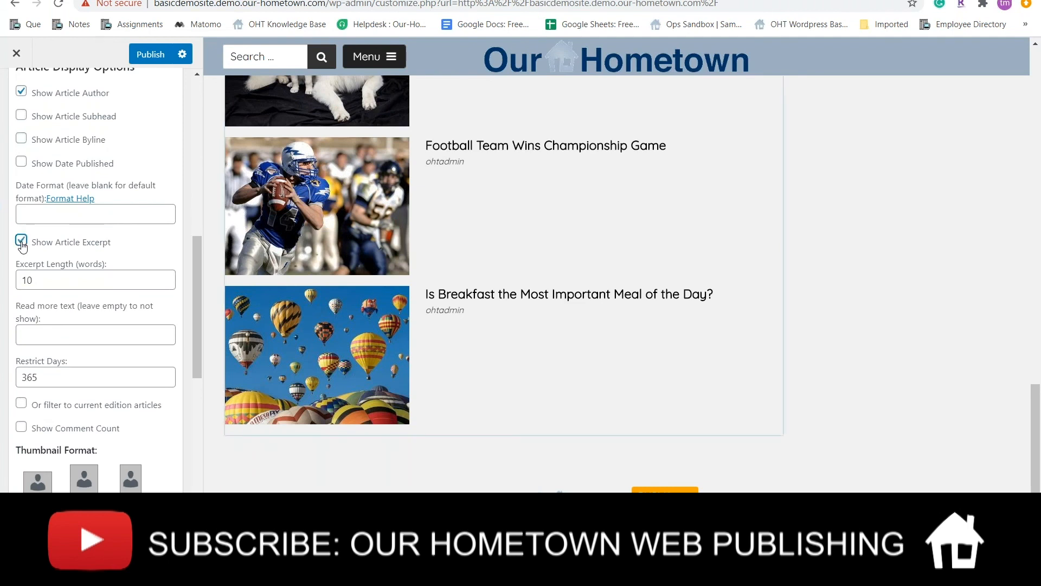
{"action": "key", "text": "Tab"}
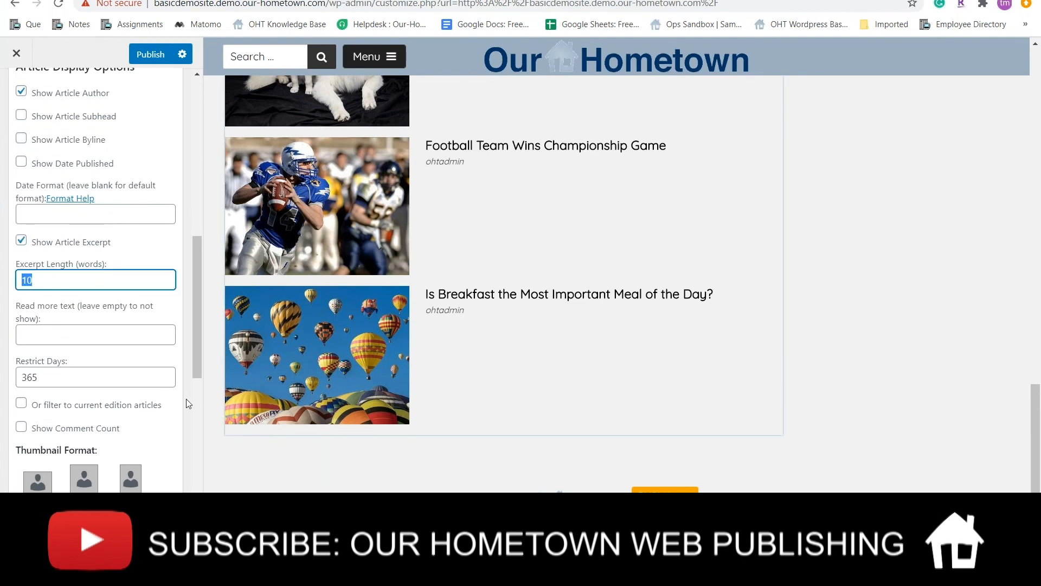
{"action": "type", "text": "30"}
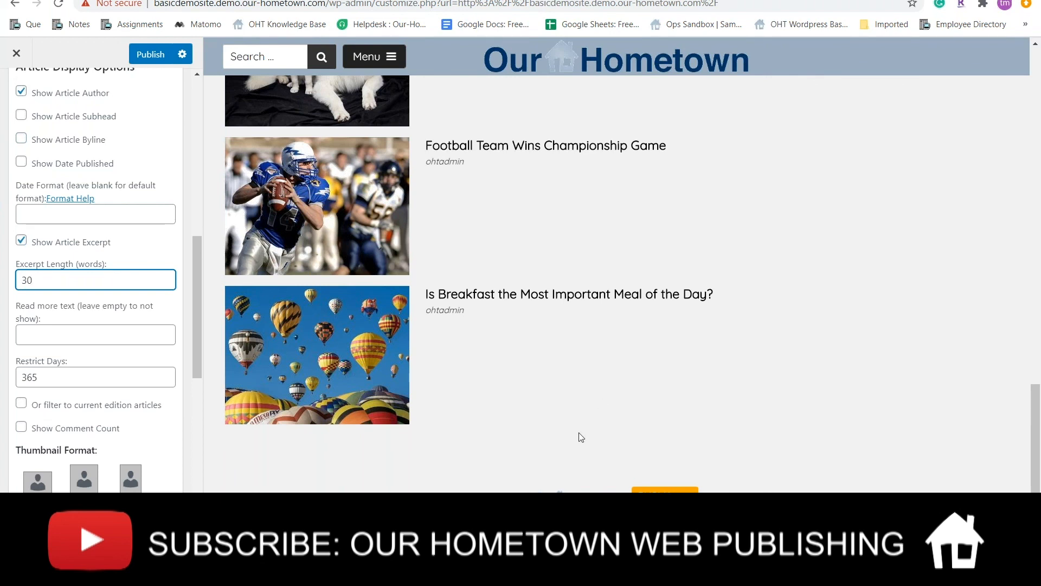
{"action": "scroll", "coordinate": [132, 434], "scroll_direction": "down", "scroll_amount": 3}
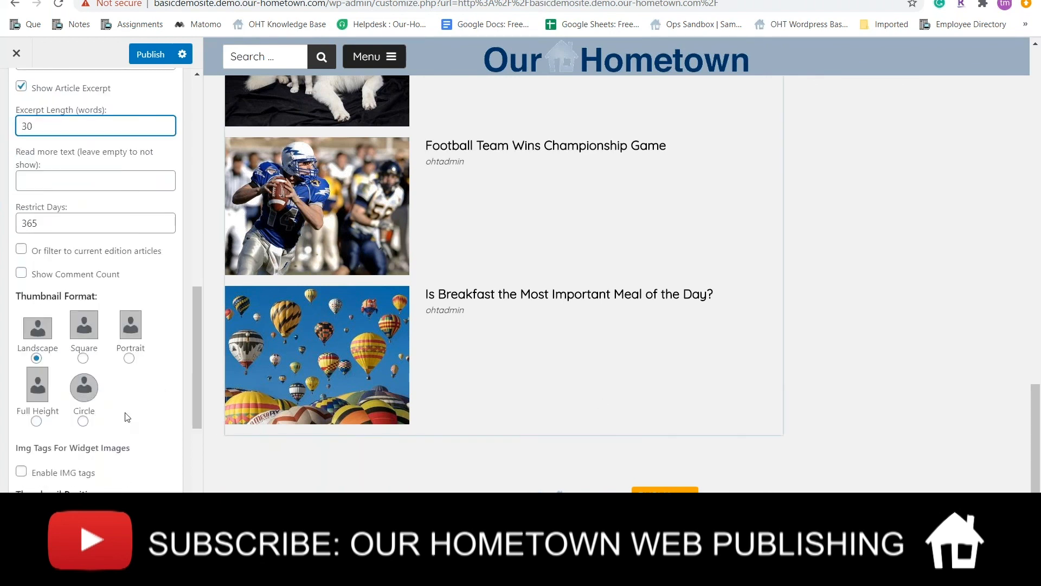
{"action": "scroll", "coordinate": [127, 417], "scroll_direction": "down", "scroll_amount": 1}
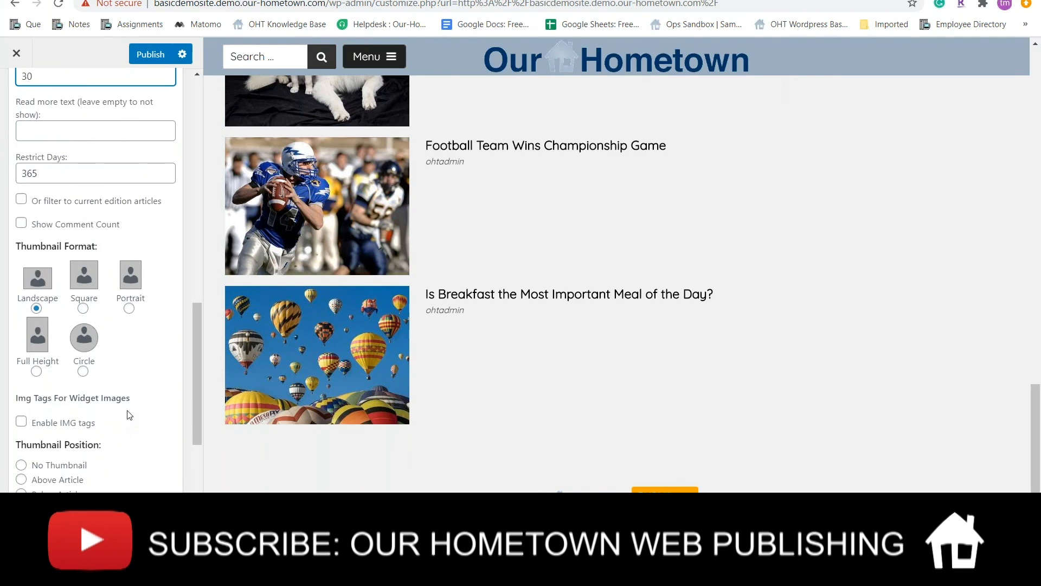
{"action": "scroll", "coordinate": [130, 414], "scroll_direction": "down", "scroll_amount": 3}
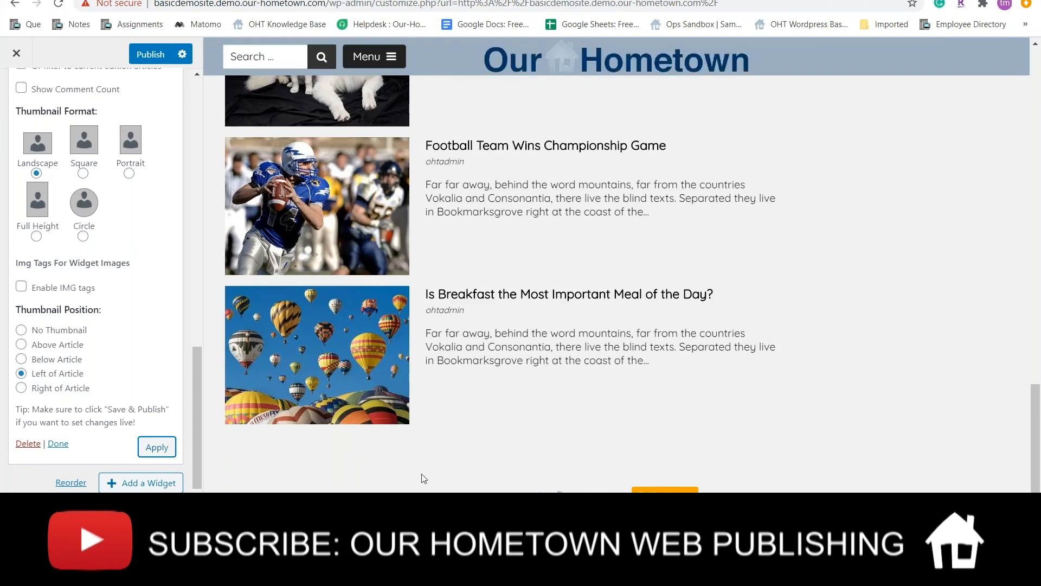
{"action": "scroll", "coordinate": [434, 472], "scroll_direction": "up", "scroll_amount": 3}
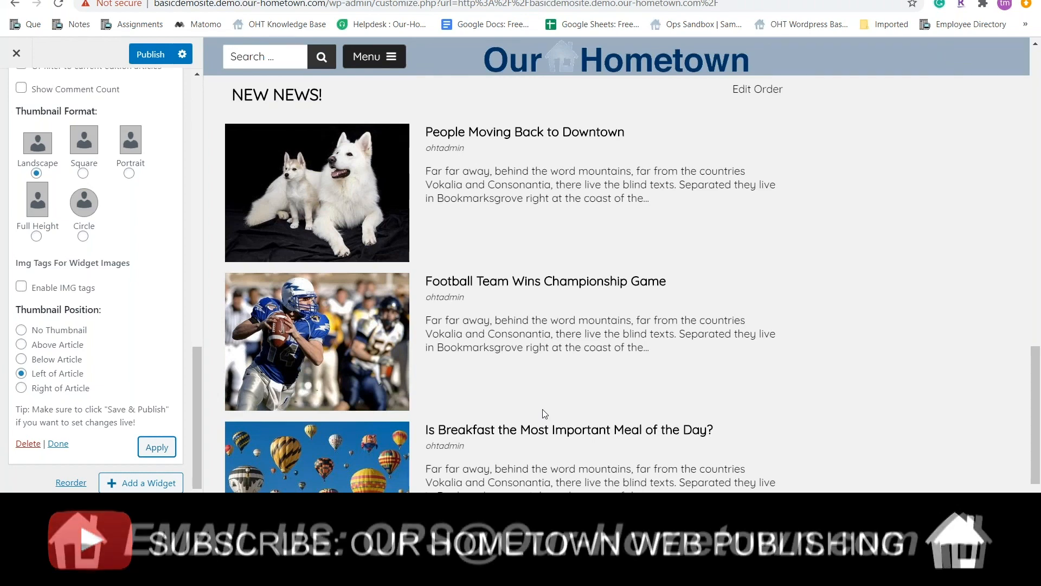
{"action": "scroll", "coordinate": [545, 414], "scroll_direction": "up", "scroll_amount": 1}
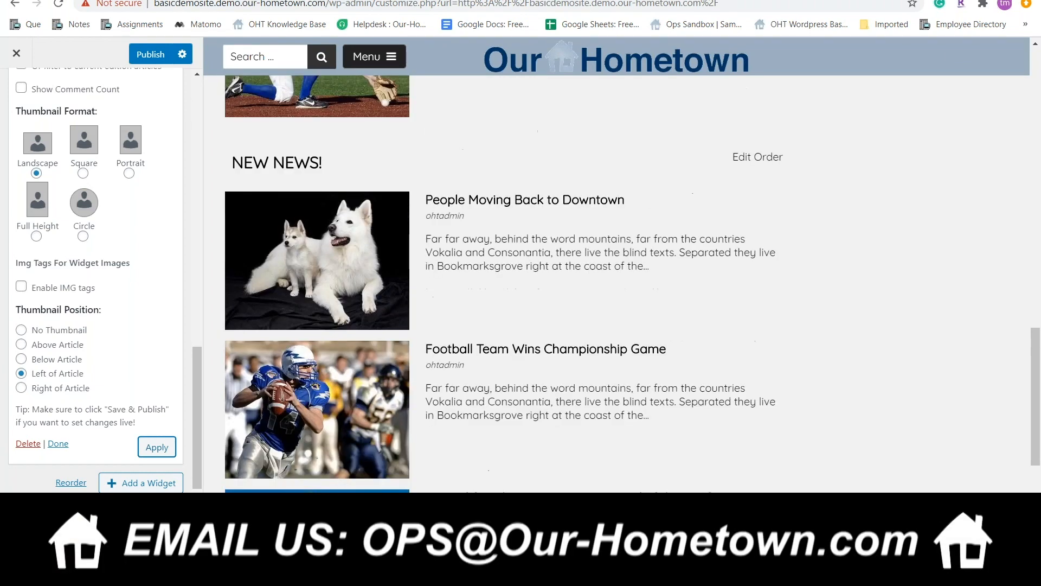
{"action": "scroll", "coordinate": [544, 414], "scroll_direction": "down", "scroll_amount": 1}
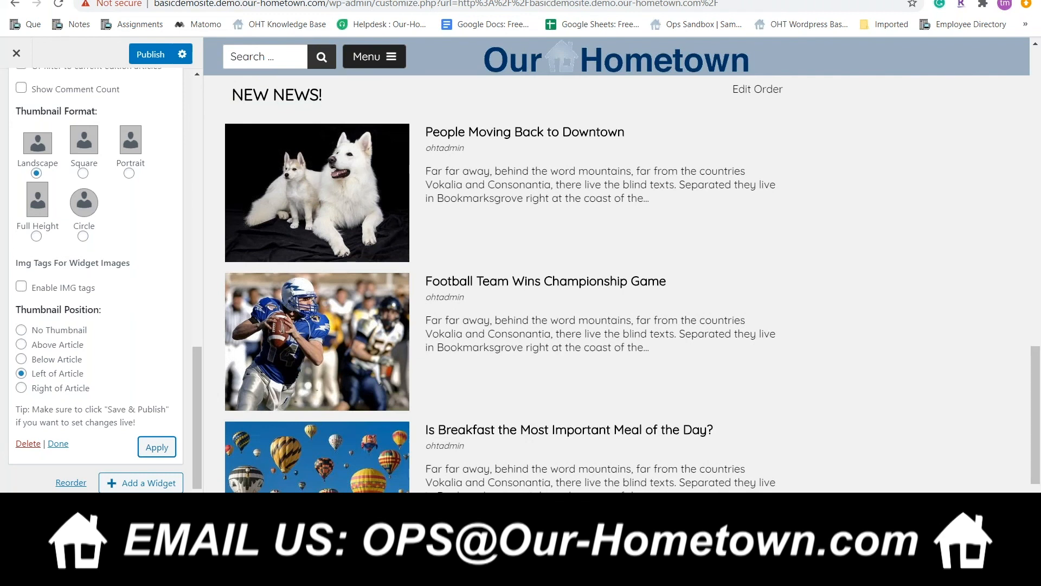
{"action": "scroll", "coordinate": [142, 322], "scroll_direction": "up", "scroll_amount": 1}
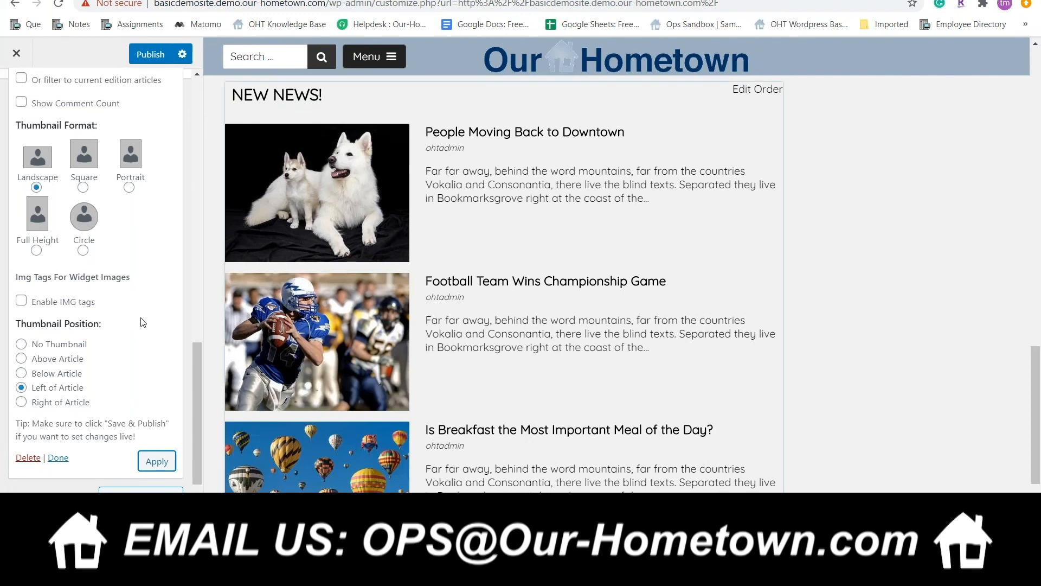
Go back from the NEW NEWS! widget settings to the Widgets list and look through the theme's widget areas.
{"action": "scroll", "coordinate": [142, 322], "scroll_direction": "up", "scroll_amount": 5}
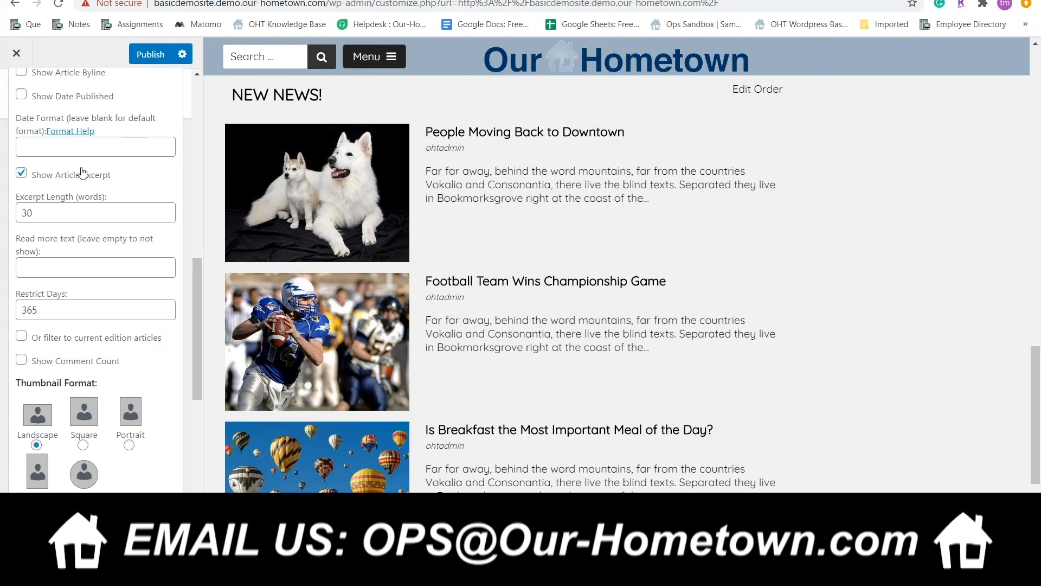
{"action": "scroll", "coordinate": [83, 173], "scroll_direction": "up", "scroll_amount": 4}
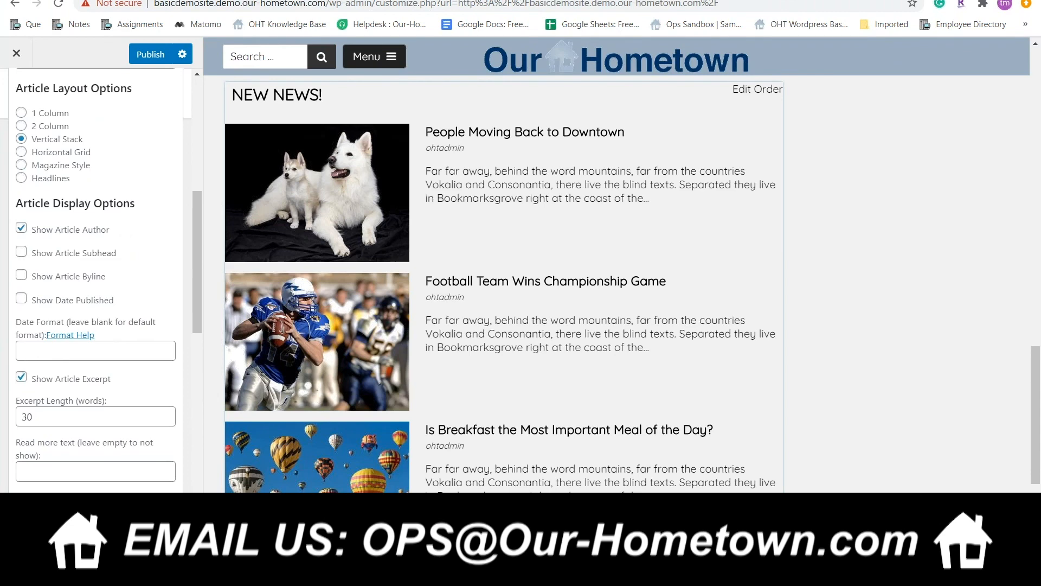
{"action": "scroll", "coordinate": [123, 329], "scroll_direction": "up", "scroll_amount": 5}
{"action": "left_click", "coordinate": [17, 100]}
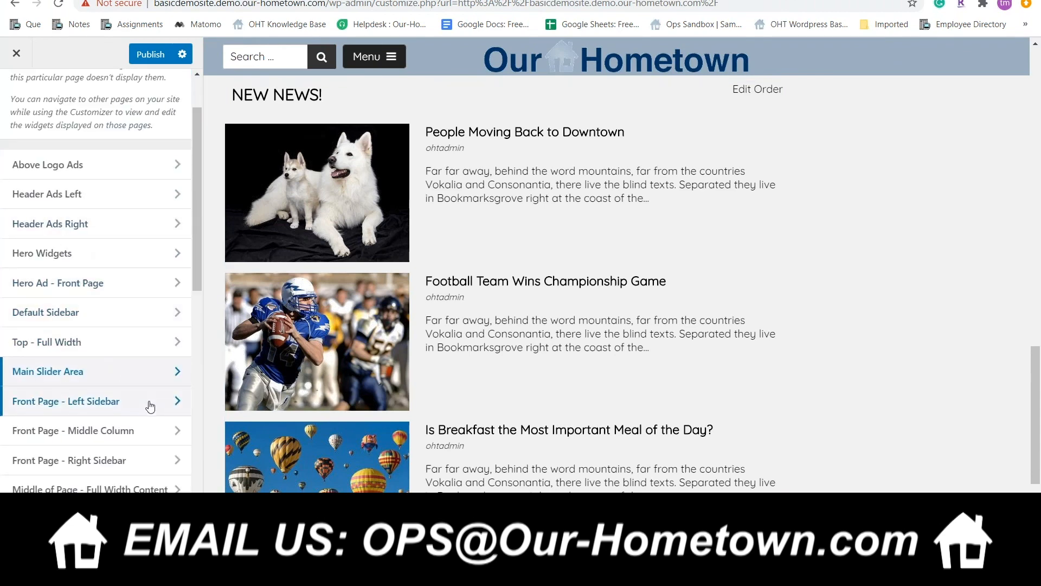
{"action": "scroll", "coordinate": [150, 407], "scroll_direction": "down", "scroll_amount": 4}
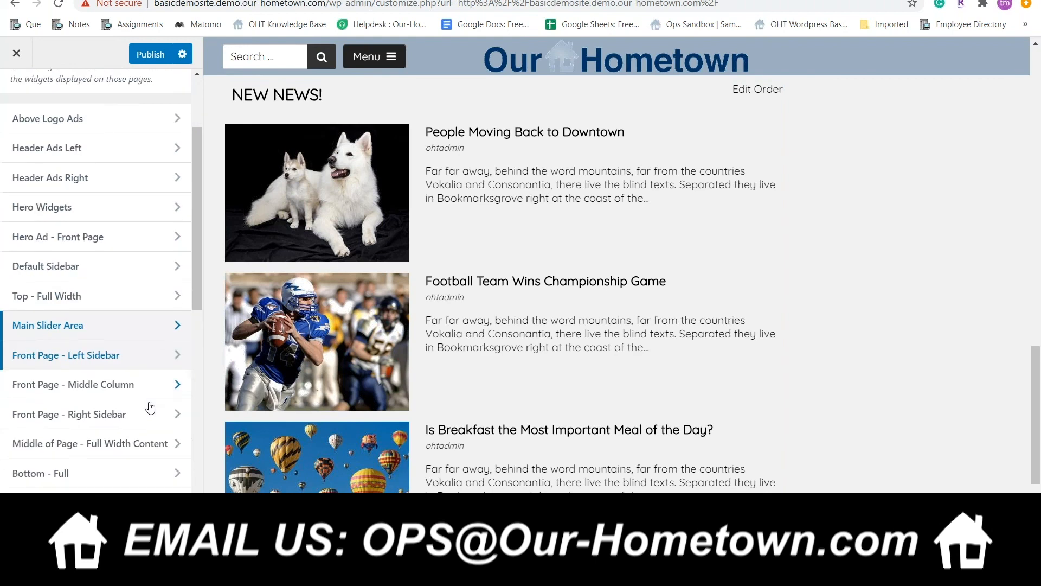
{"action": "scroll", "coordinate": [151, 413], "scroll_direction": "down", "scroll_amount": 4}
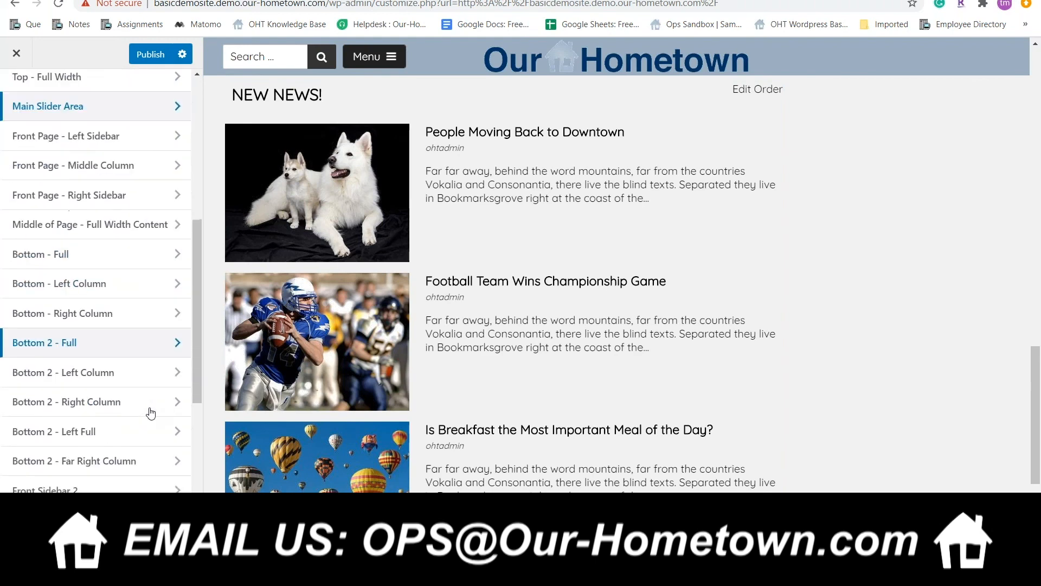
{"action": "scroll", "coordinate": [150, 415], "scroll_direction": "down", "scroll_amount": 1}
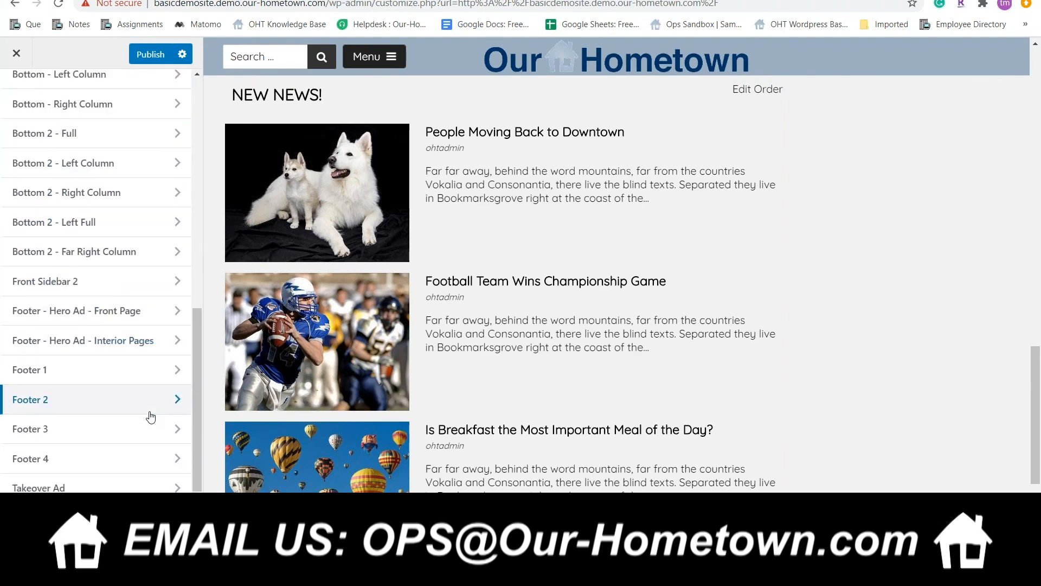
{"action": "scroll", "coordinate": [151, 416], "scroll_direction": "up", "scroll_amount": 8}
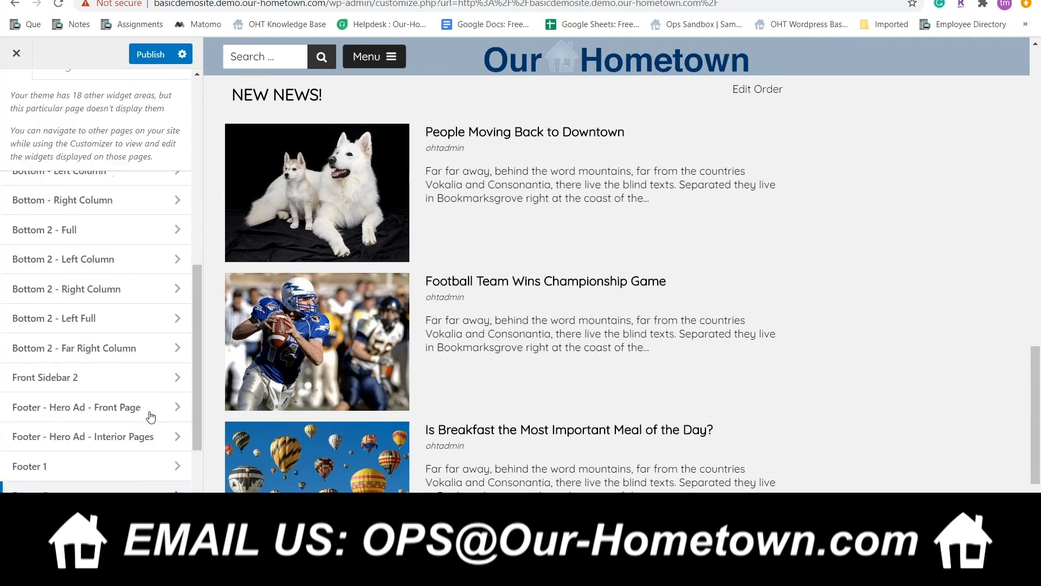
{"action": "scroll", "coordinate": [151, 416], "scroll_direction": "up", "scroll_amount": 1}
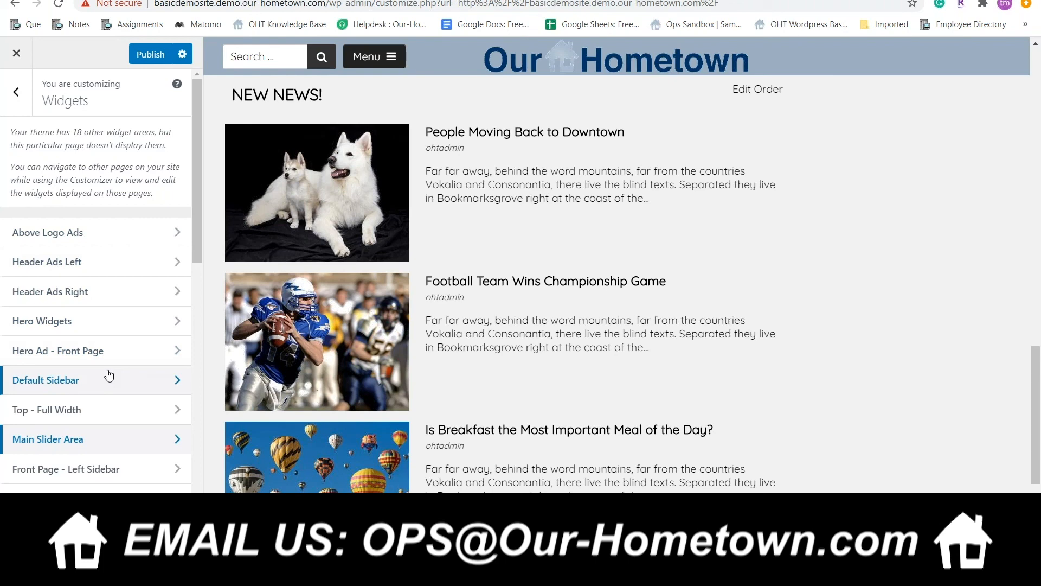
Examine the front page preview from the NEW NEWS! section up to the Featured Stories slider and Latest Editions.
{"action": "scroll", "coordinate": [770, 369], "scroll_direction": "down", "scroll_amount": 1}
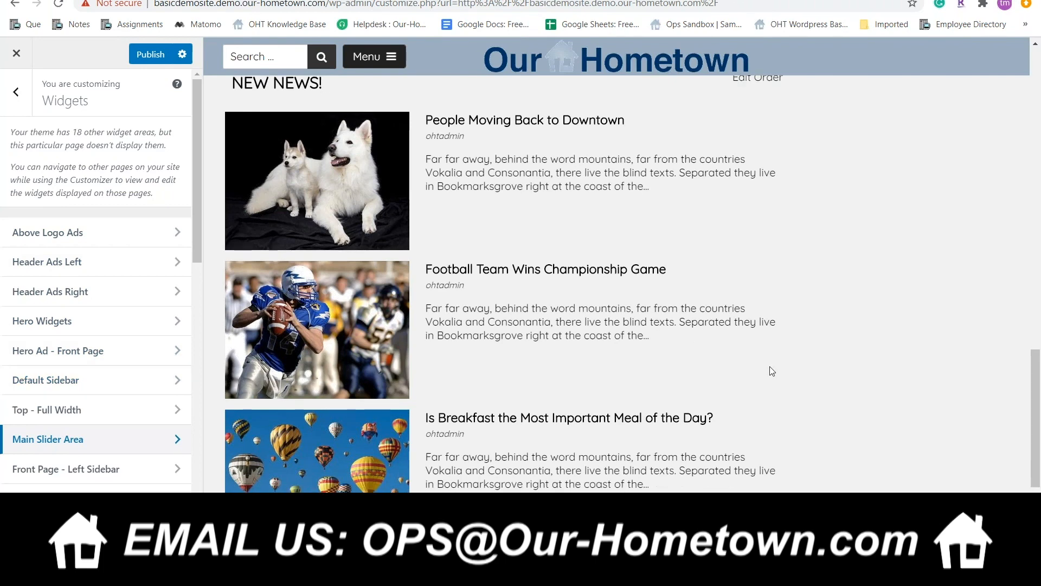
{"action": "scroll", "coordinate": [769, 366], "scroll_direction": "up", "scroll_amount": 2}
{"action": "scroll", "coordinate": [769, 366], "scroll_direction": "up", "scroll_amount": 5}
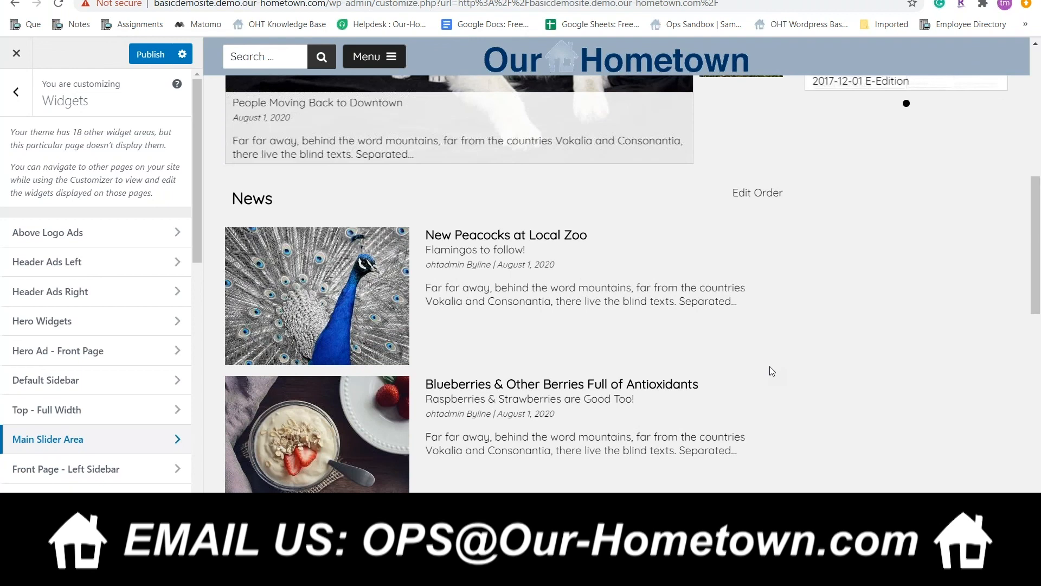
{"action": "scroll", "coordinate": [769, 366], "scroll_direction": "up", "scroll_amount": 7}
{"action": "scroll", "coordinate": [769, 366], "scroll_direction": "down", "scroll_amount": 1}
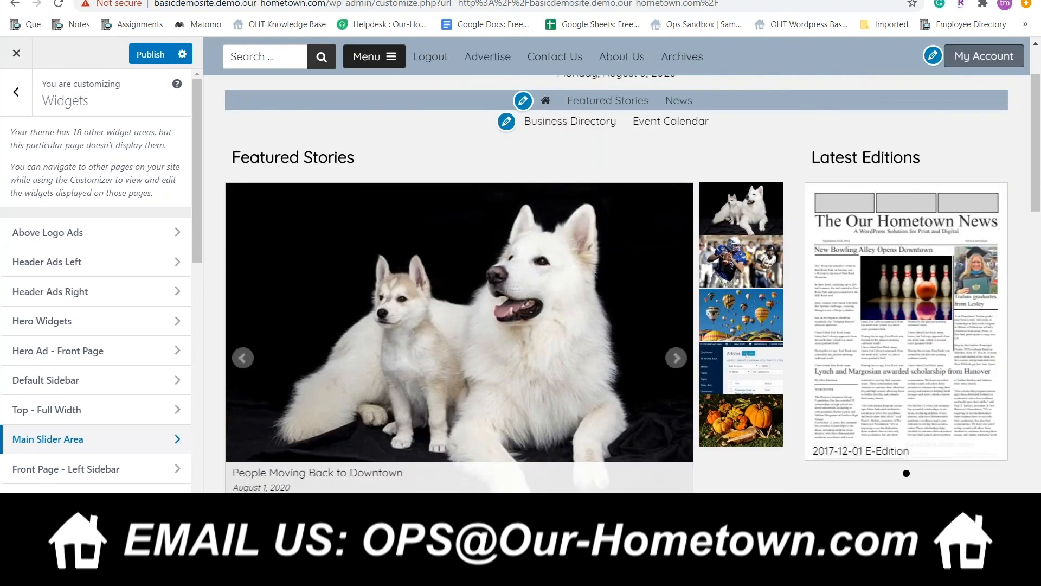
{"action": "scroll", "coordinate": [796, 460], "scroll_direction": "down", "scroll_amount": 1}
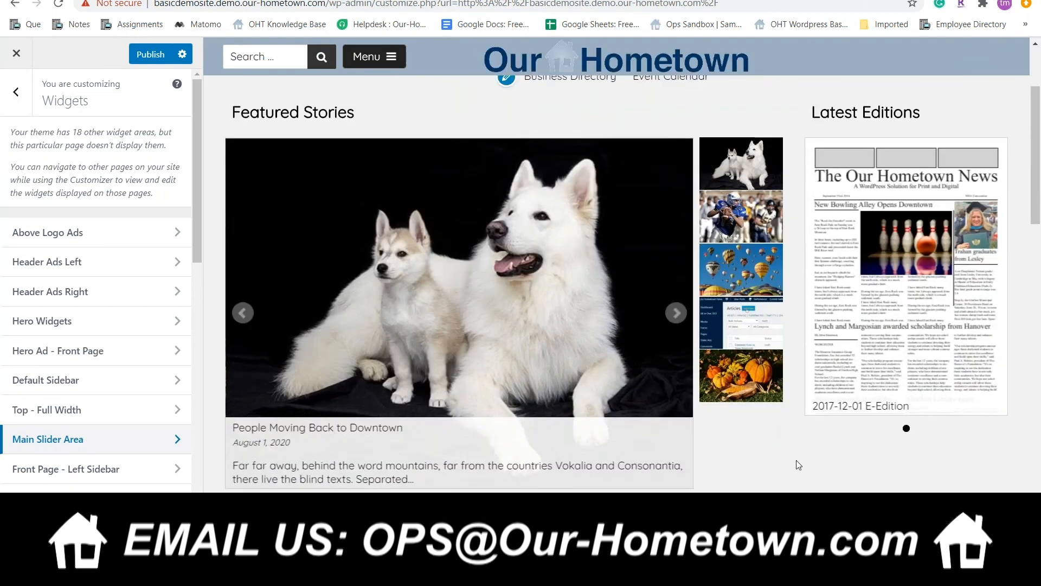
{"action": "scroll", "coordinate": [796, 460], "scroll_direction": "down", "scroll_amount": 1}
{"action": "scroll", "coordinate": [796, 460], "scroll_direction": "down", "scroll_amount": 1}
{"action": "scroll", "coordinate": [796, 460], "scroll_direction": "down", "scroll_amount": 1}
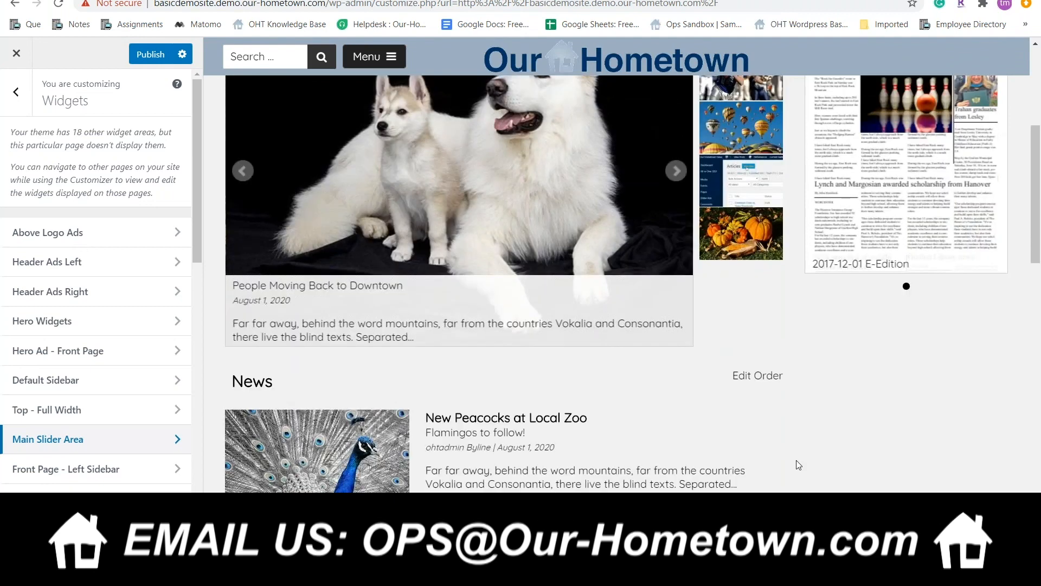
Review the front page preview down through the News and NEW NEWS! article lists, then back up to the site header and Featured Stories slider.
{"action": "scroll", "coordinate": [796, 460], "scroll_direction": "down", "scroll_amount": 1}
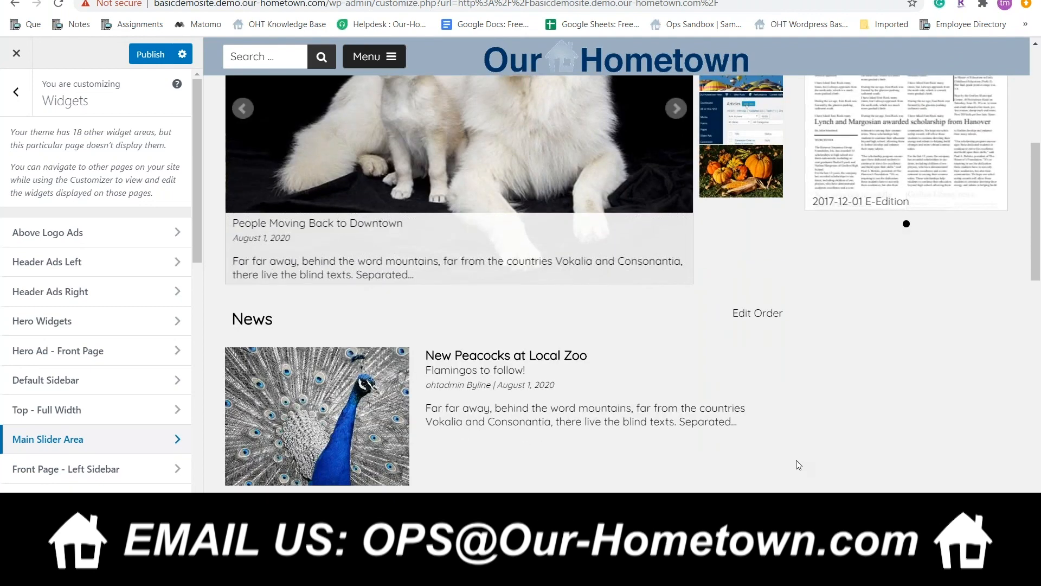
{"action": "scroll", "coordinate": [797, 464], "scroll_direction": "down", "scroll_amount": 10}
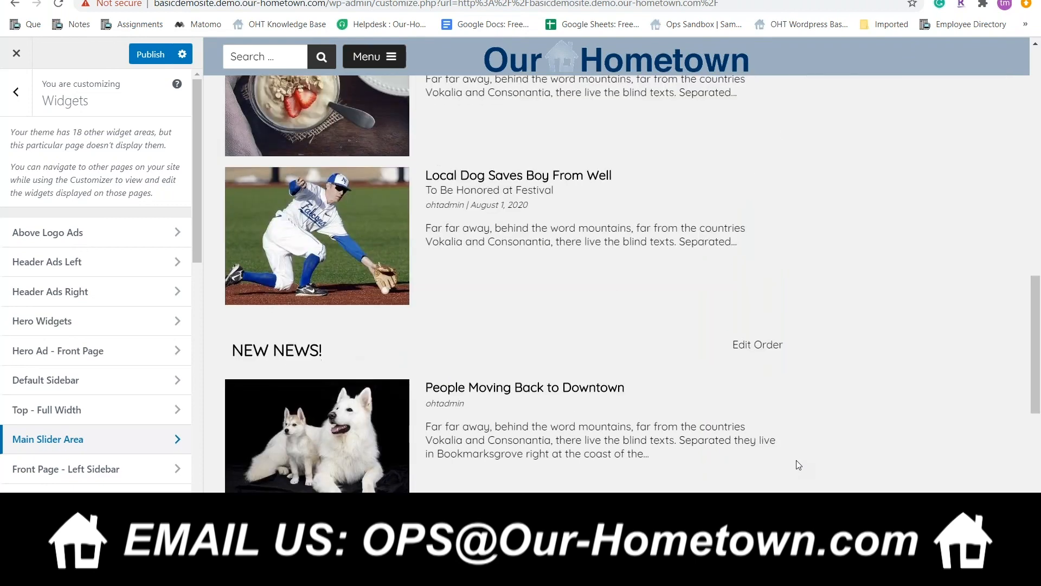
{"action": "scroll", "coordinate": [797, 465], "scroll_direction": "down", "scroll_amount": 3}
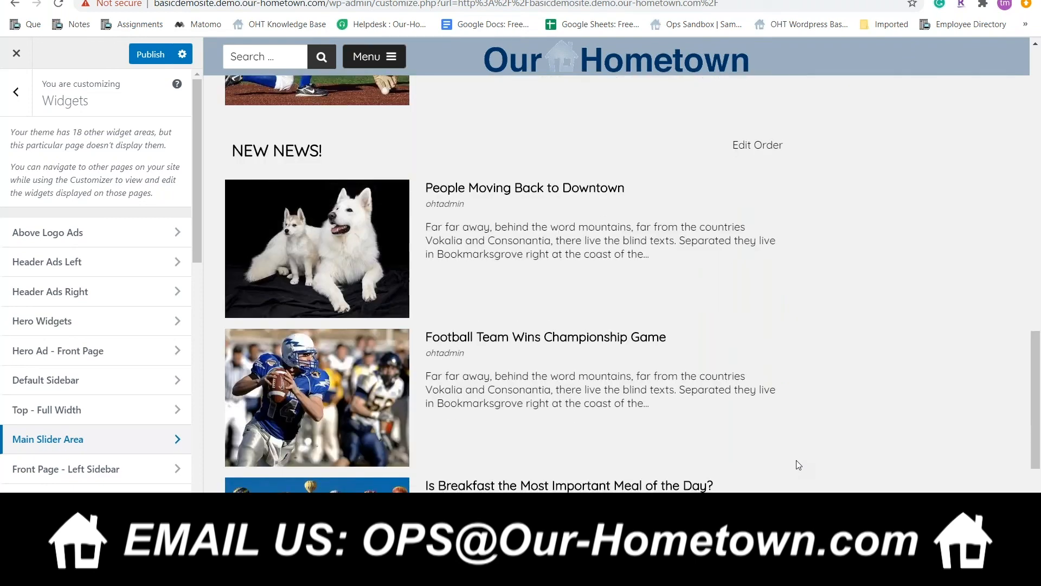
{"action": "scroll", "coordinate": [796, 465], "scroll_direction": "down", "scroll_amount": 1}
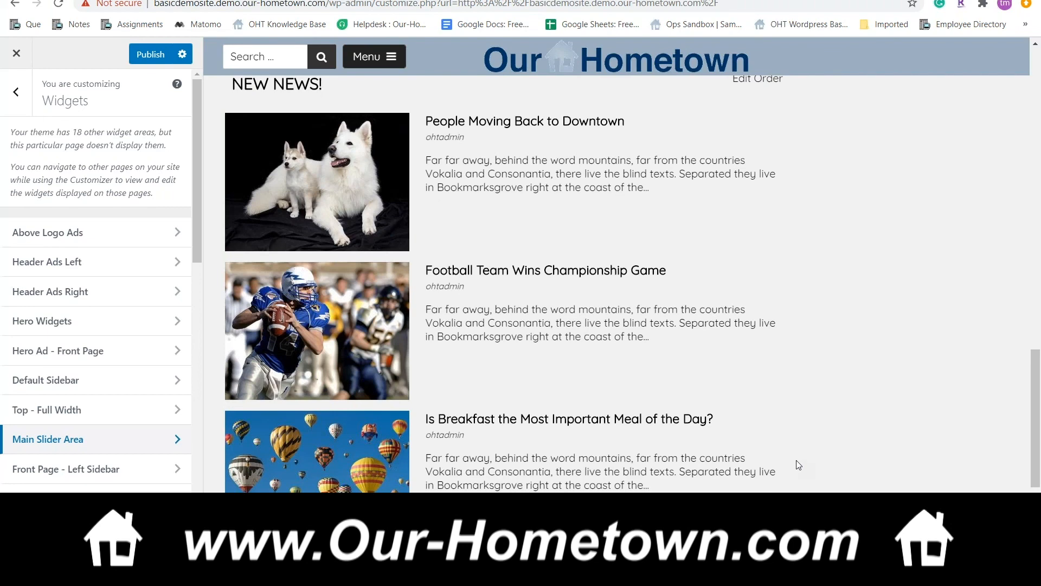
{"action": "scroll", "coordinate": [796, 460], "scroll_direction": "up", "scroll_amount": 5}
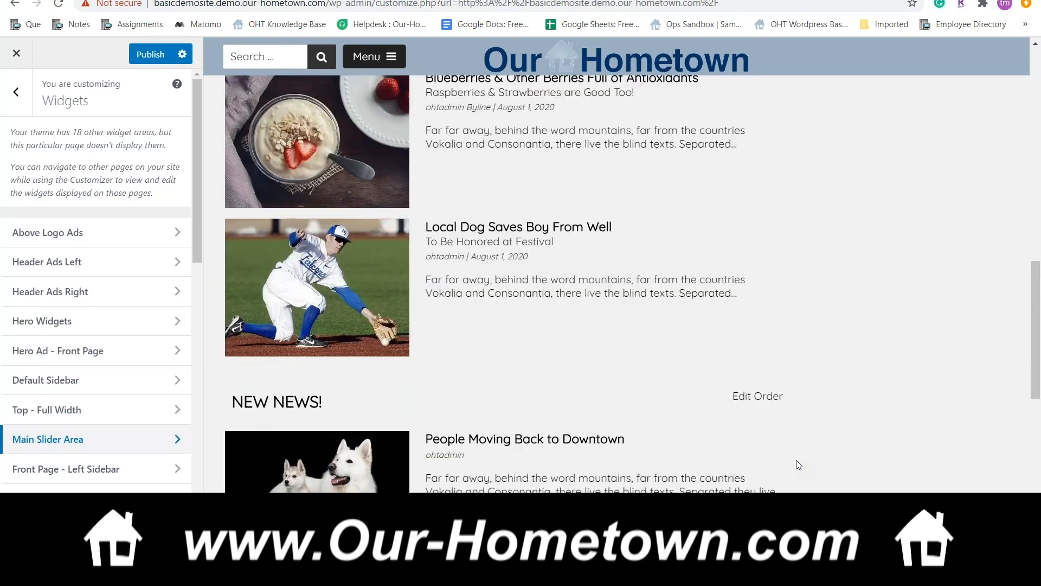
{"action": "scroll", "coordinate": [796, 465], "scroll_direction": "up", "scroll_amount": 5}
{"action": "scroll", "coordinate": [796, 460], "scroll_direction": "up", "scroll_amount": 7}
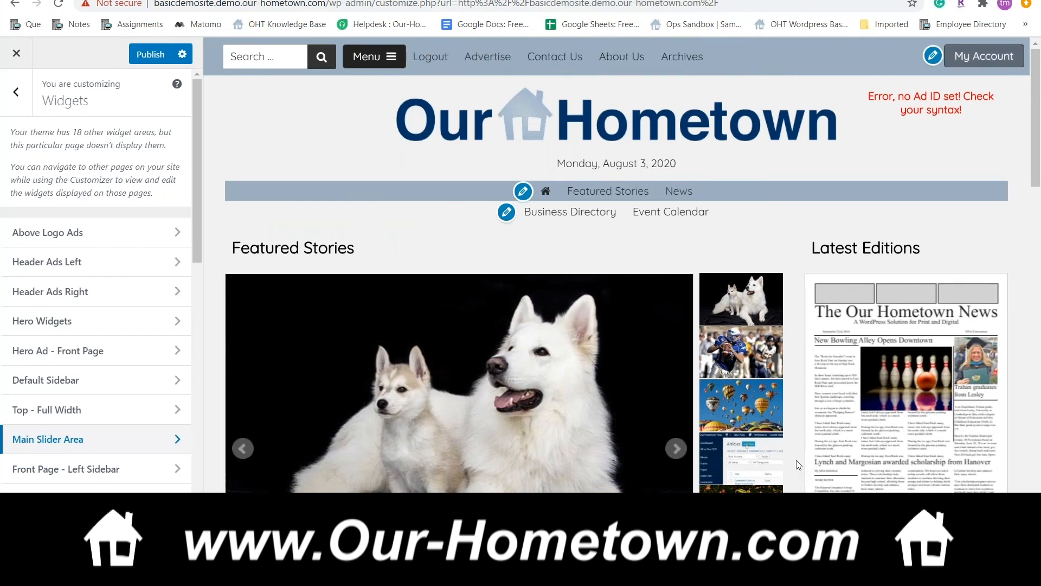
{"action": "scroll", "coordinate": [796, 460], "scroll_direction": "down", "scroll_amount": 1}
{"action": "scroll", "coordinate": [796, 460], "scroll_direction": "down", "scroll_amount": 1}
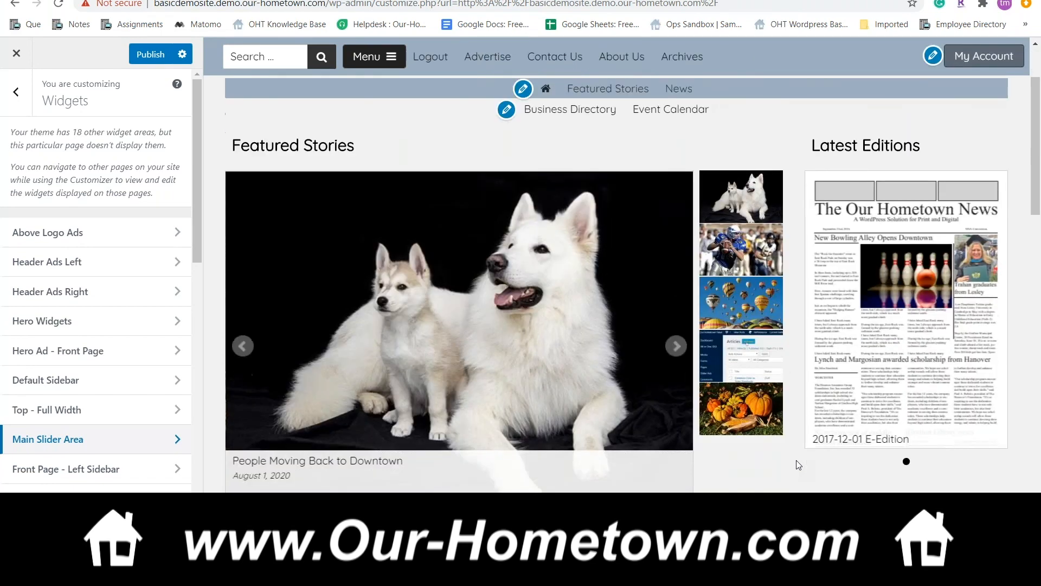
{"action": "scroll", "coordinate": [796, 459], "scroll_direction": "down", "scroll_amount": 1}
{"action": "scroll", "coordinate": [796, 460], "scroll_direction": "down", "scroll_amount": 1}
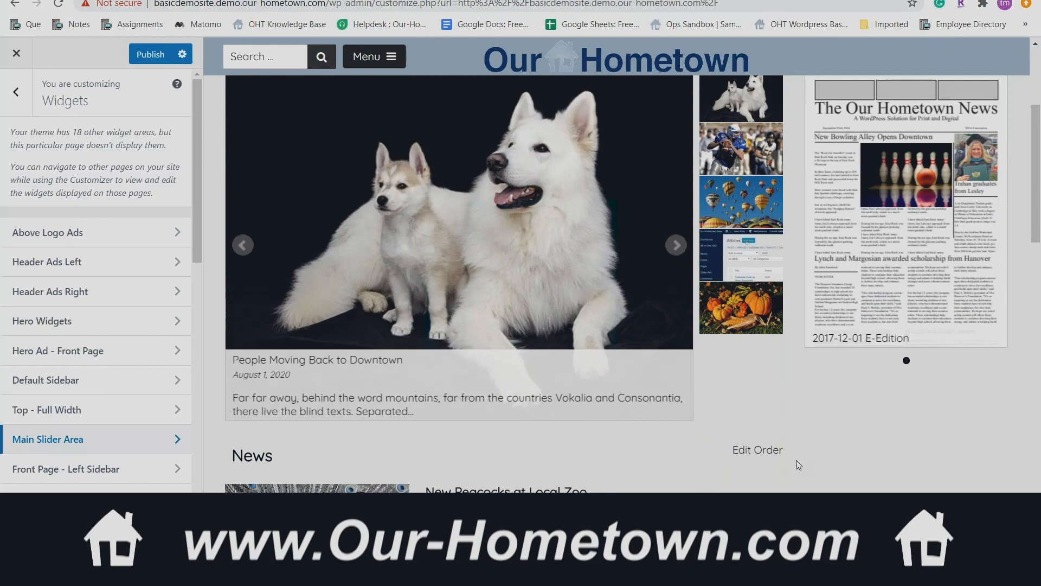